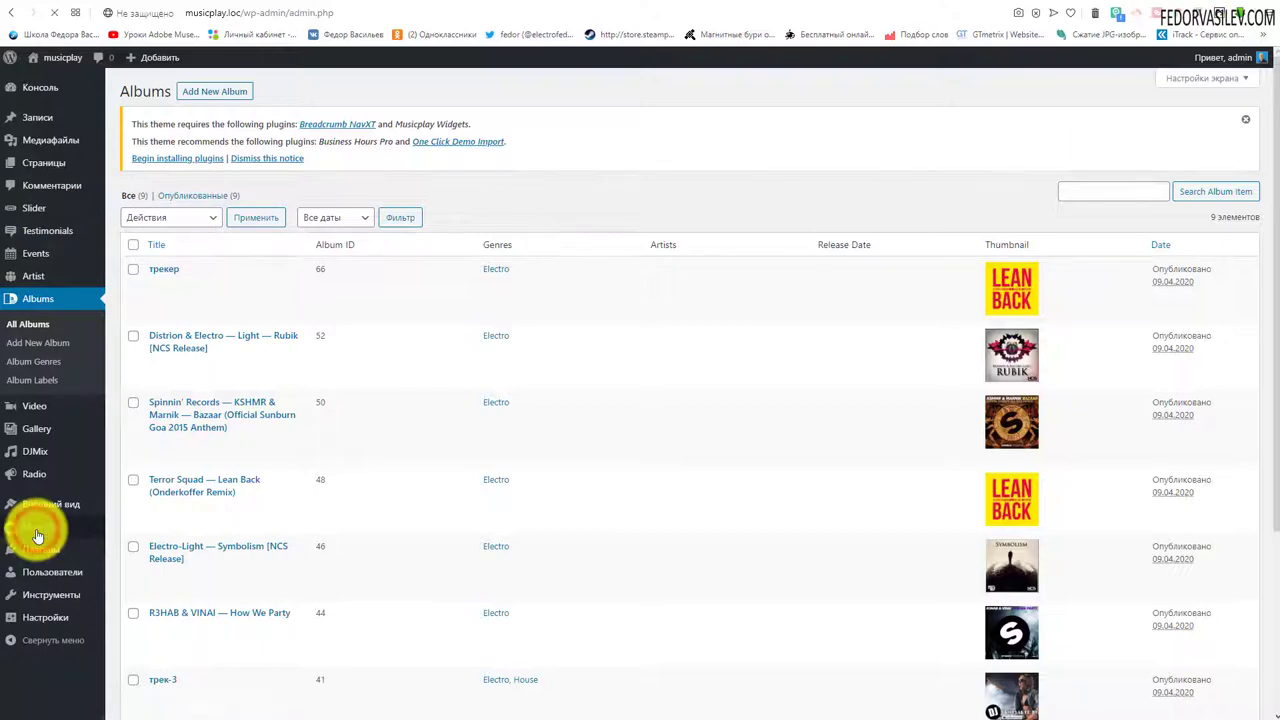
Disable the front page slider in the theme's Sliders options, save all changes and view the site's home page.
{"action": "left_click", "coordinate": [168, 388]}
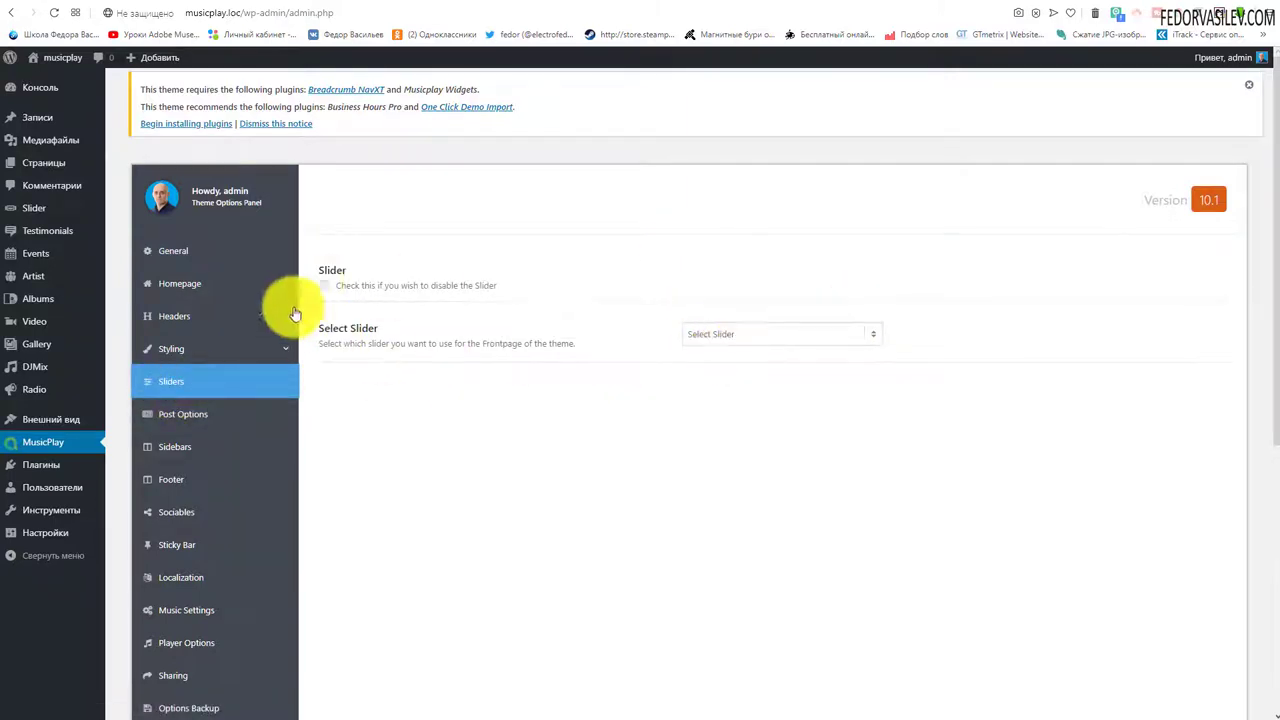
{"action": "left_click", "coordinate": [324, 287]}
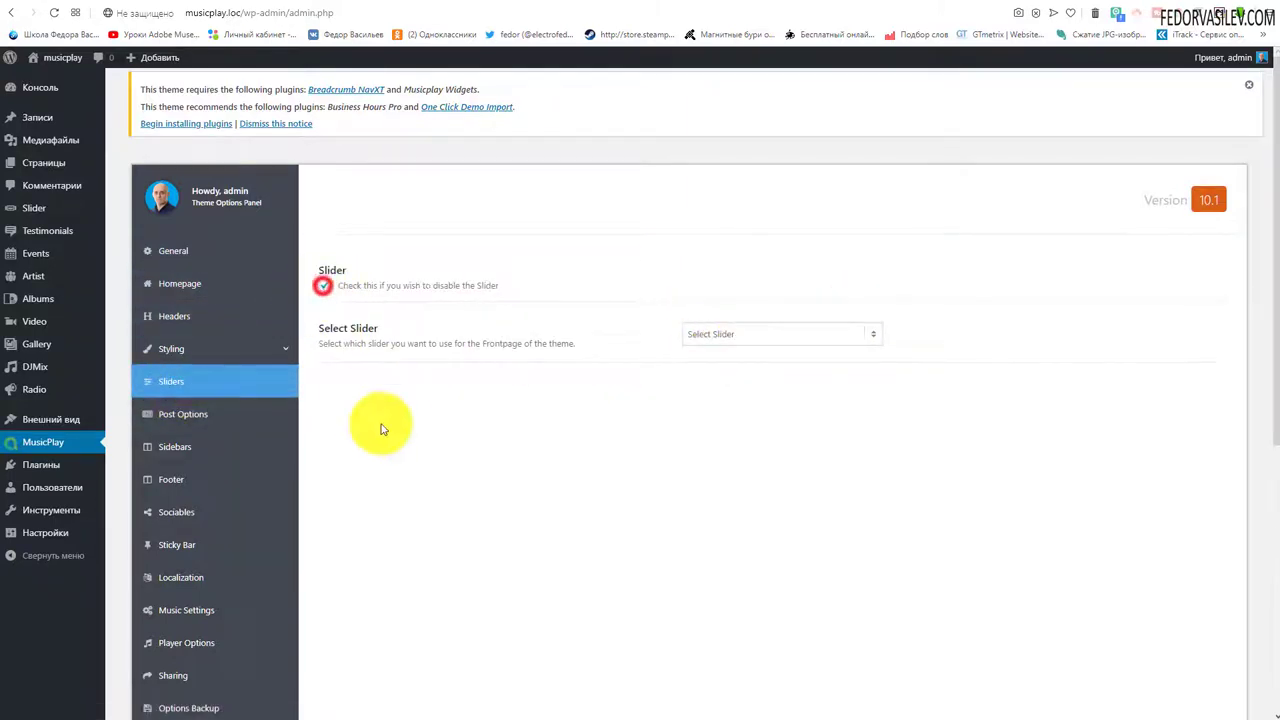
{"action": "scroll", "coordinate": [514, 394], "scroll_direction": "down", "scroll_amount": 5}
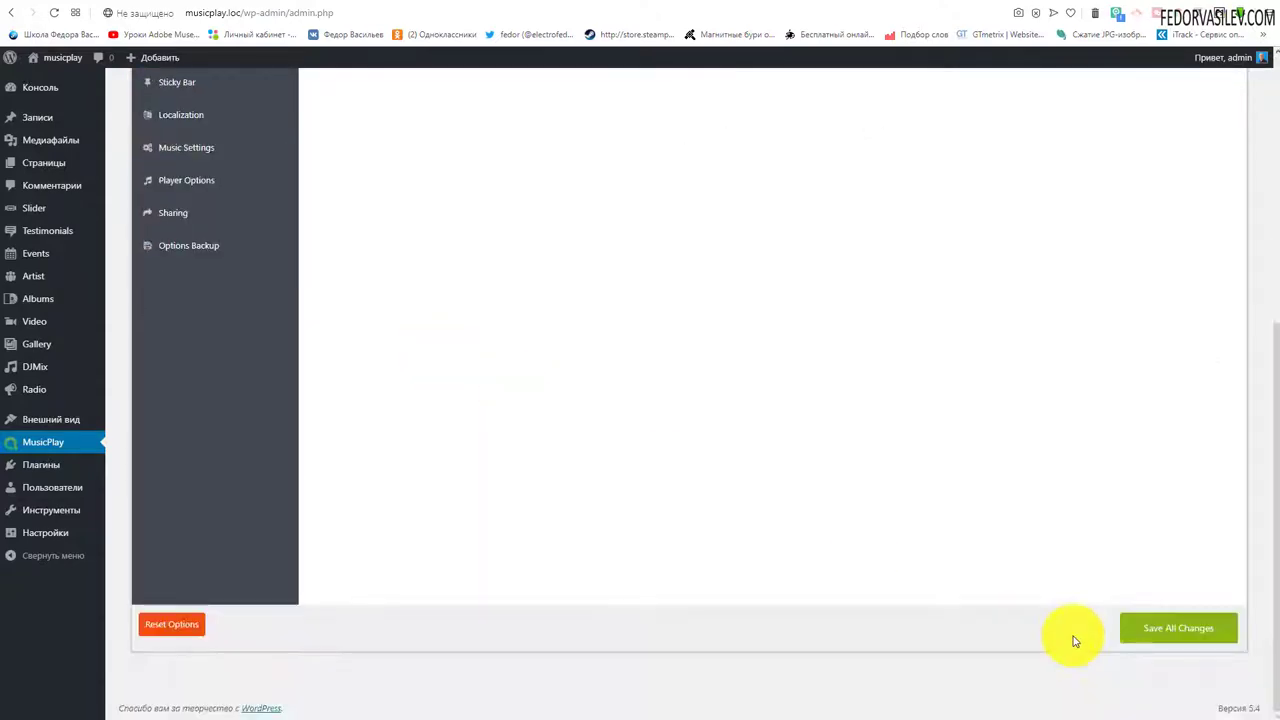
{"action": "left_click", "coordinate": [1193, 630]}
{"action": "left_click", "coordinate": [1005, 5]}
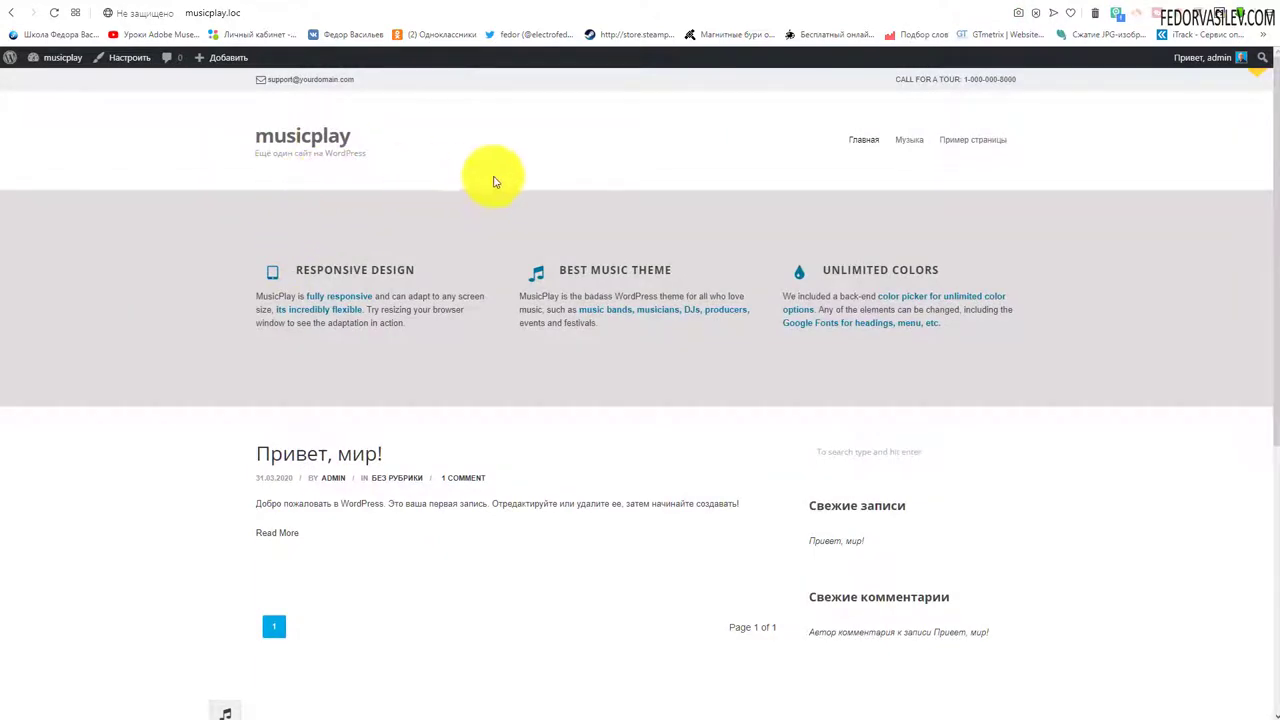
{"action": "mouse_move", "coordinate": [897, 168]}
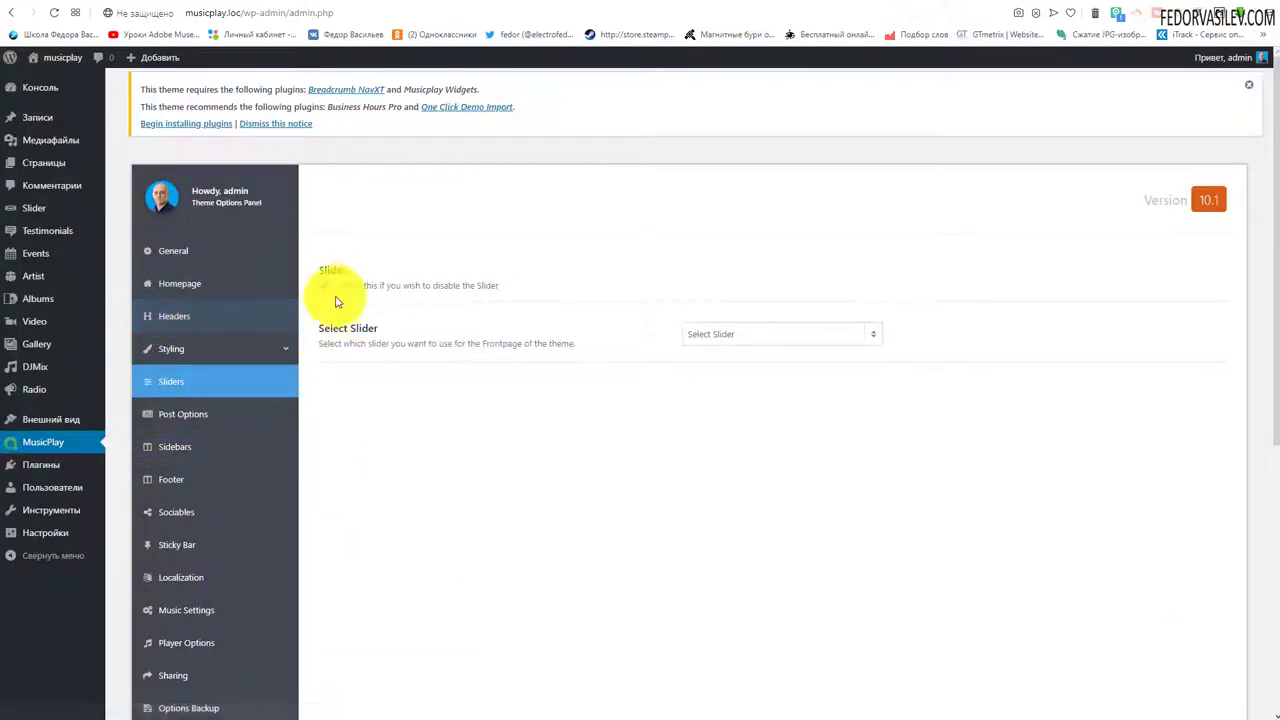
Enable the front page slider again in the theme's Sliders options and save all changes.
{"action": "left_click", "coordinate": [328, 295]}
{"action": "scroll", "coordinate": [748, 463], "scroll_direction": "down", "scroll_amount": 5}
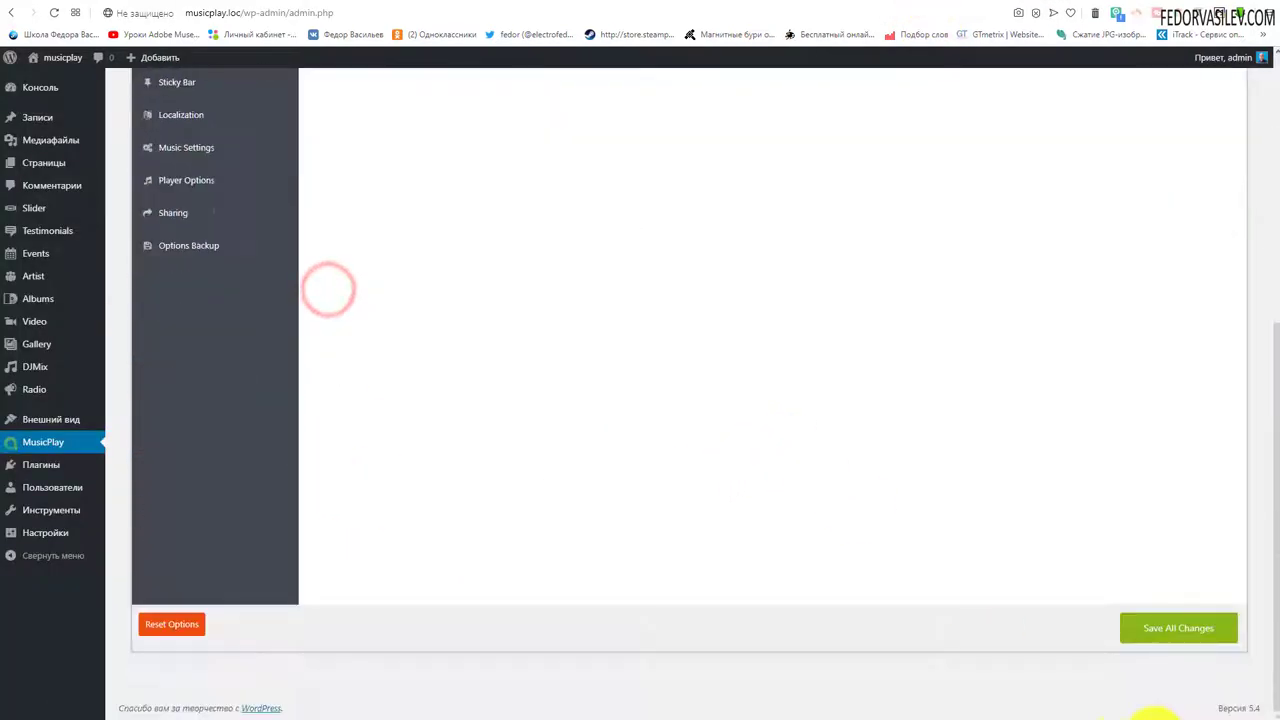
{"action": "left_click", "coordinate": [1158, 636]}
Add a slider category named "категория-1".
{"action": "mouse_move", "coordinate": [42, 224]}
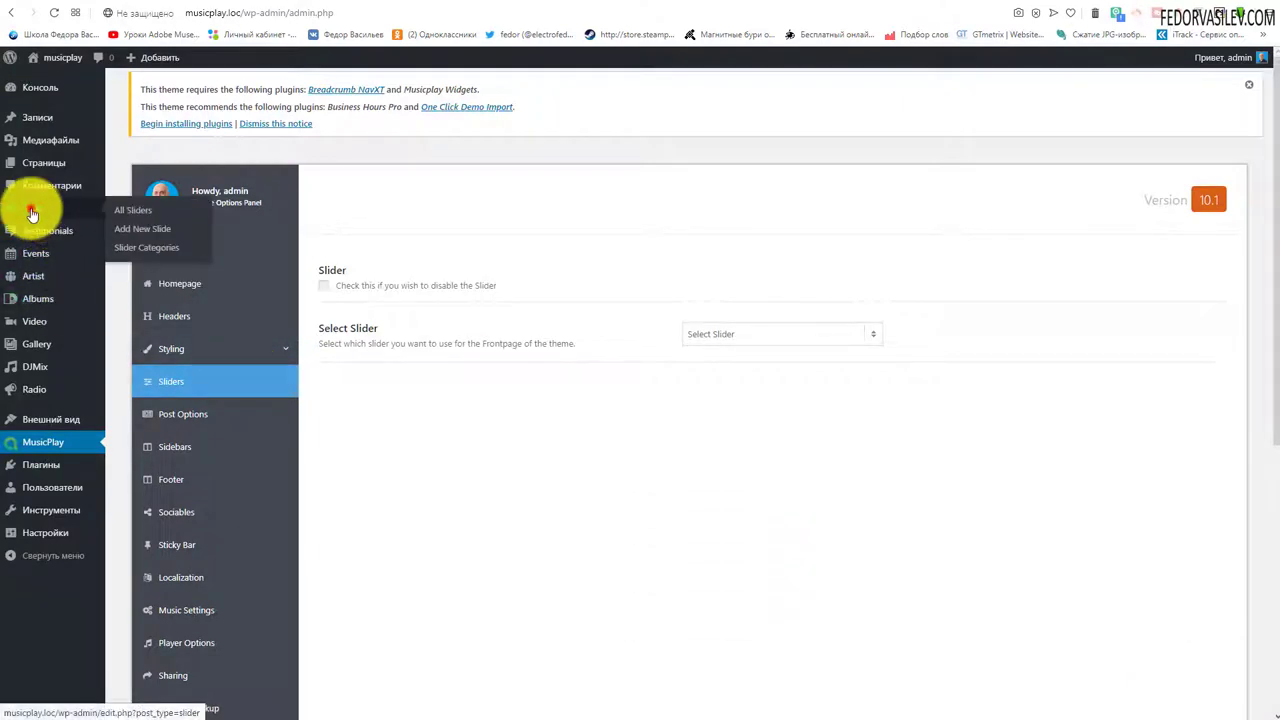
{"action": "left_click", "coordinate": [38, 212]}
{"action": "mouse_move", "coordinate": [98, 320]}
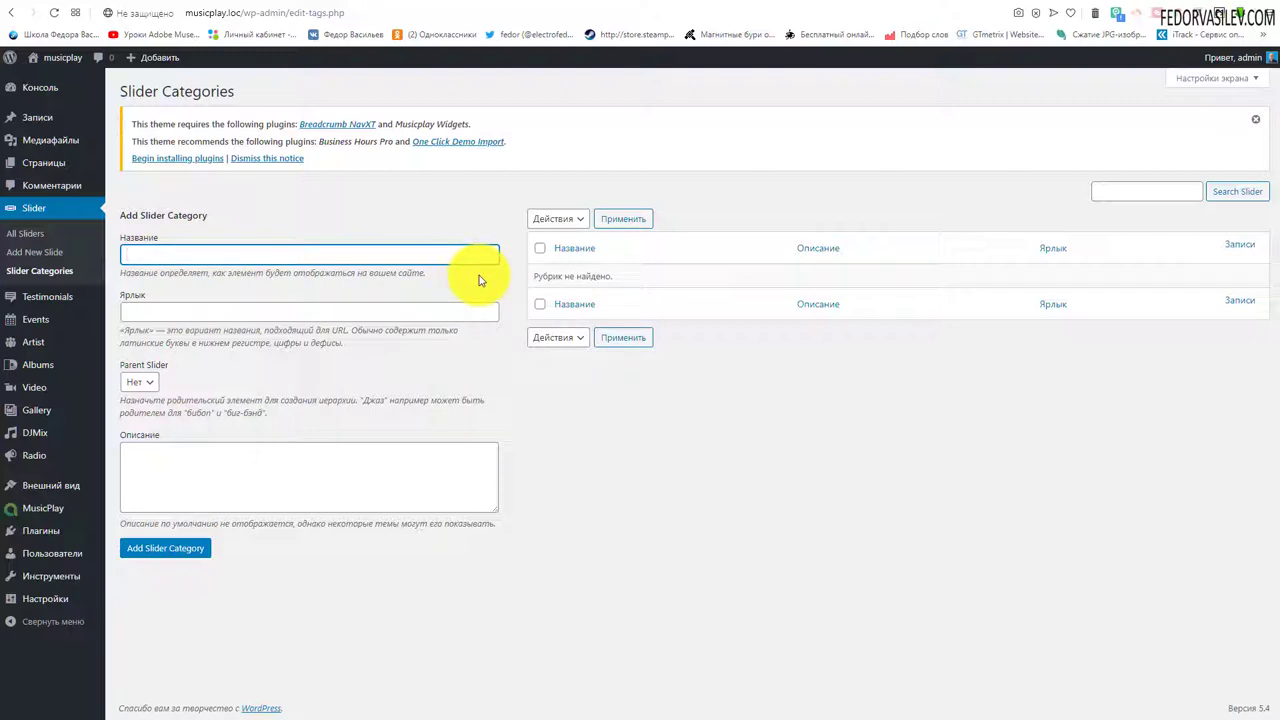
{"action": "left_click", "coordinate": [914, 10]}
{"action": "mouse_move", "coordinate": [906, 142]}
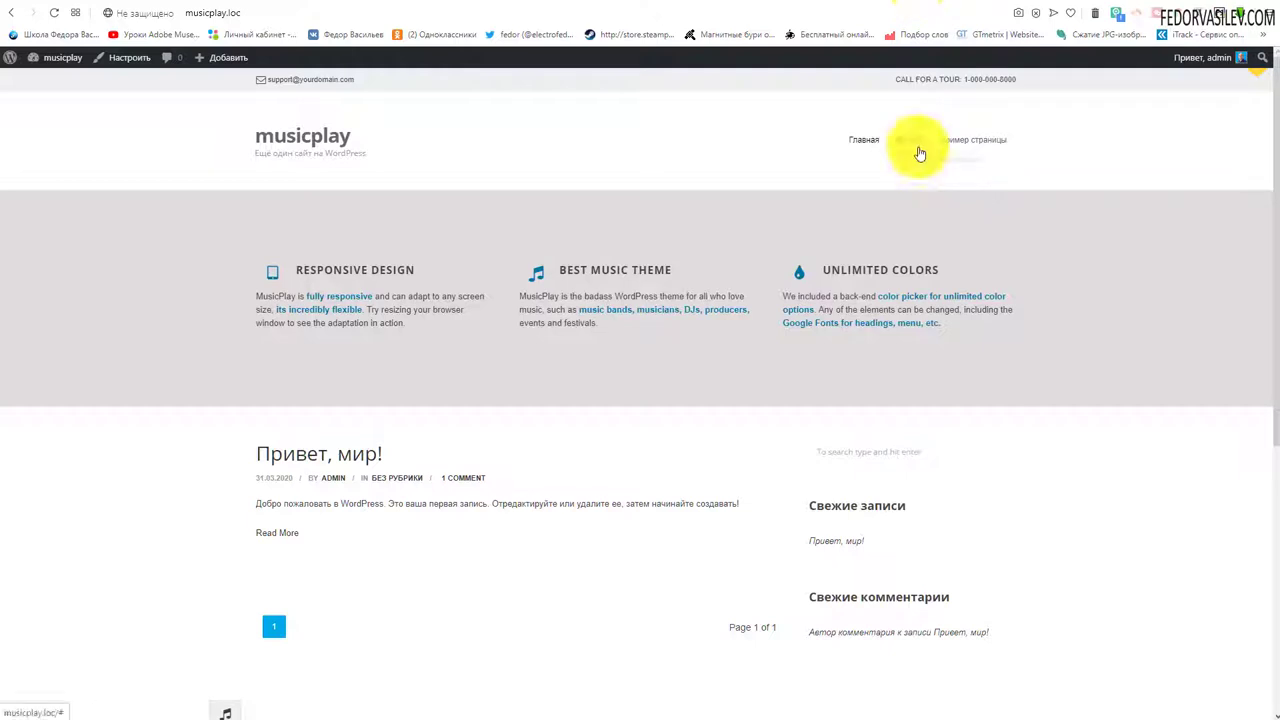
{"action": "left_click", "coordinate": [930, 9]}
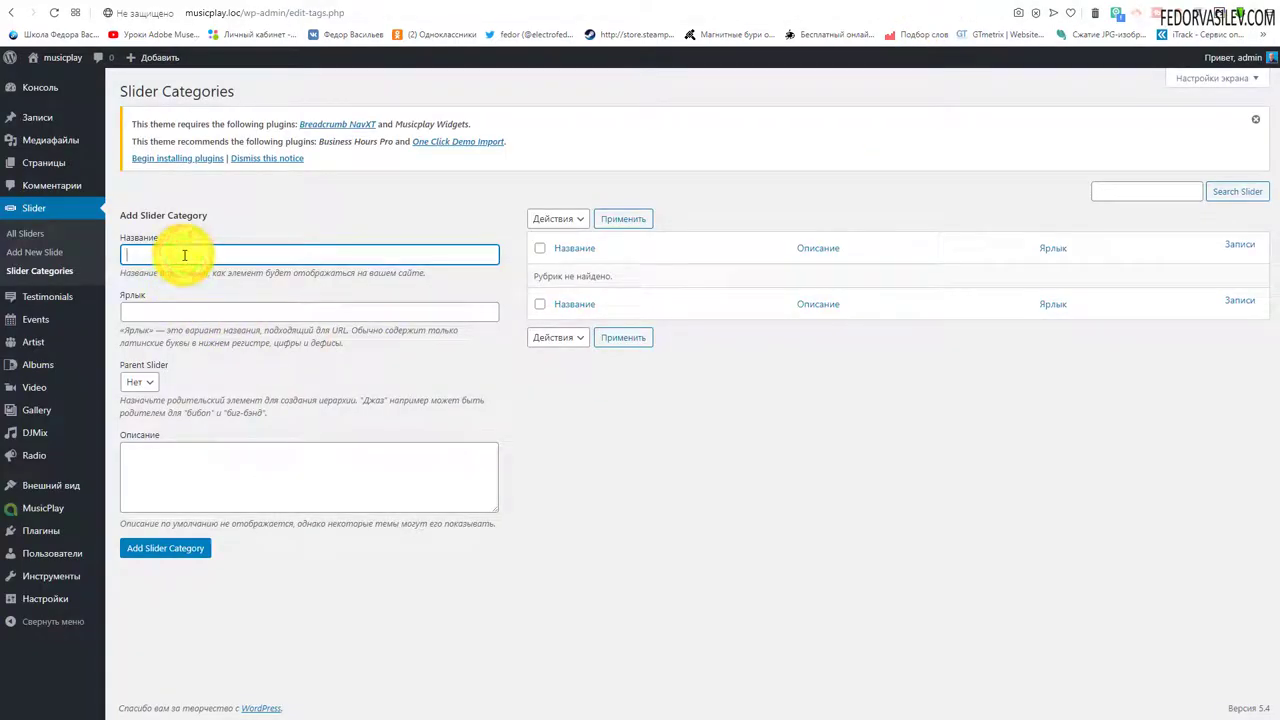
{"action": "type", "text": "категория-1"}
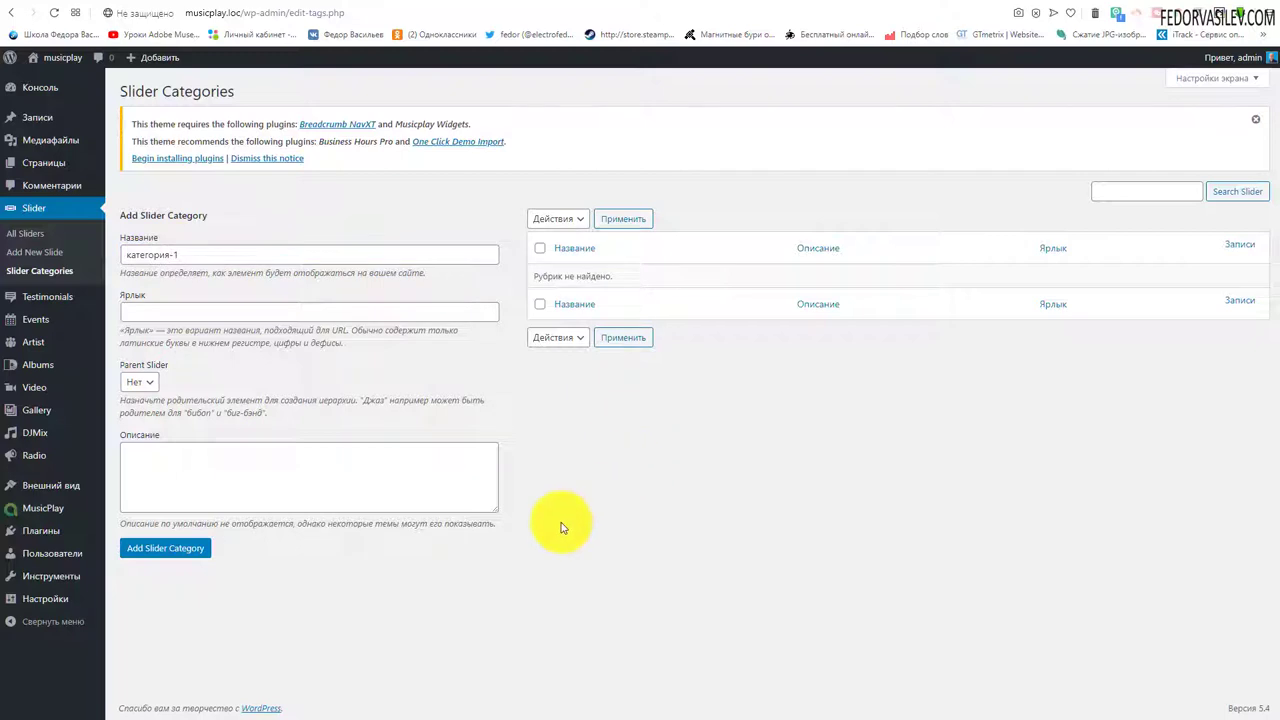
{"action": "left_click", "coordinate": [178, 549]}
Add a second slider category named "категория-2".
{"action": "right_click", "coordinate": [172, 258]}
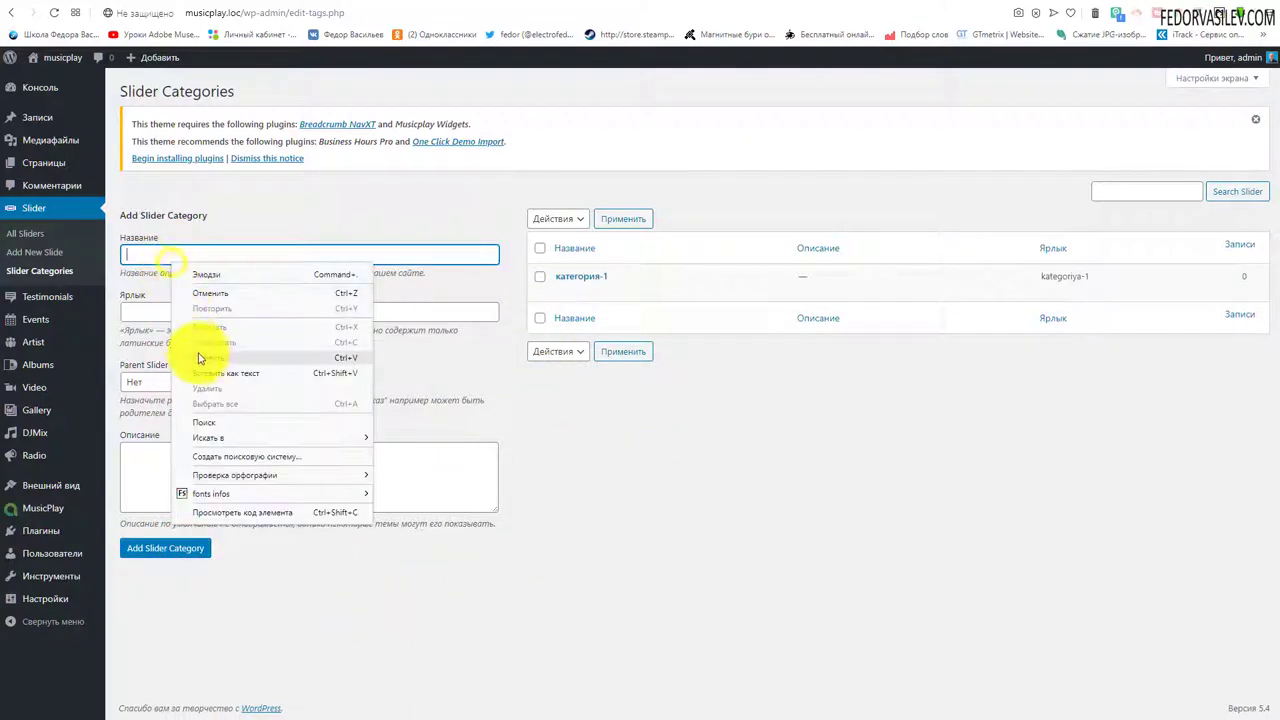
{"action": "left_click", "coordinate": [202, 354]}
{"action": "key", "text": "BackSpace"}
{"action": "type", "text": "2"}
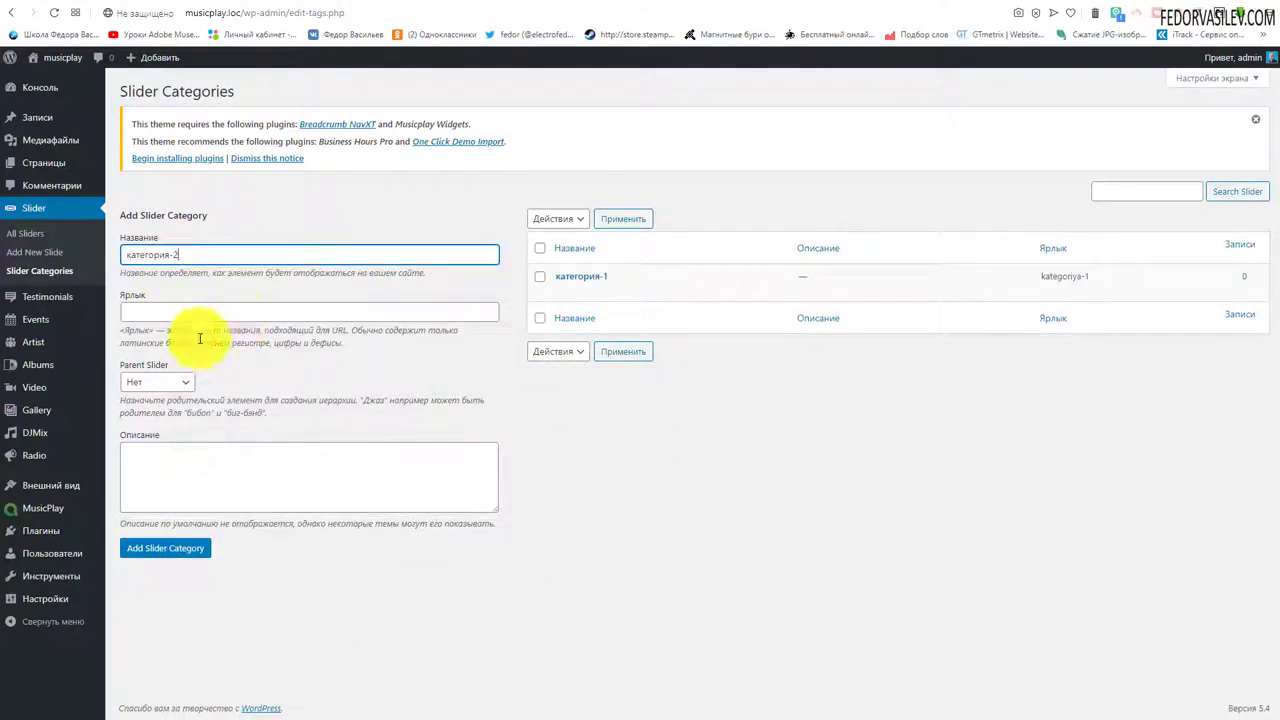
{"action": "left_click", "coordinate": [183, 549]}
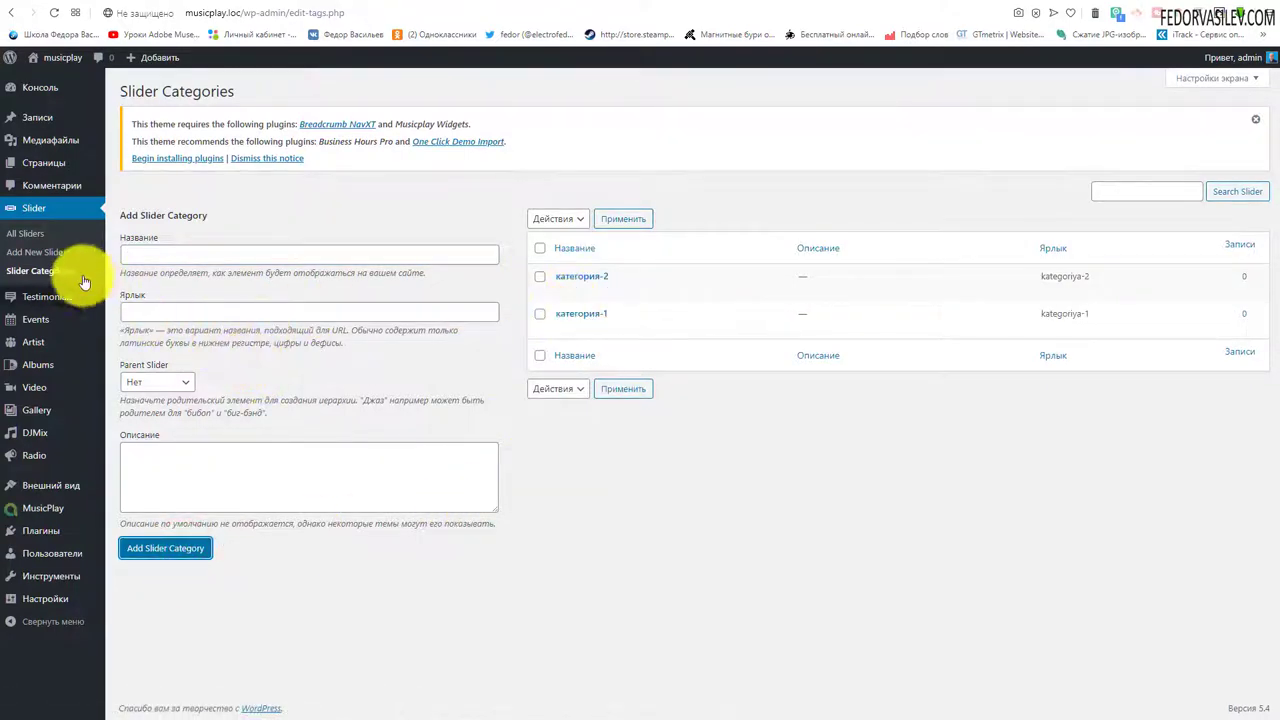
Create a new slide titled "слайд-1" and assign it to the slider category категория-1.
{"action": "left_click", "coordinate": [15, 238]}
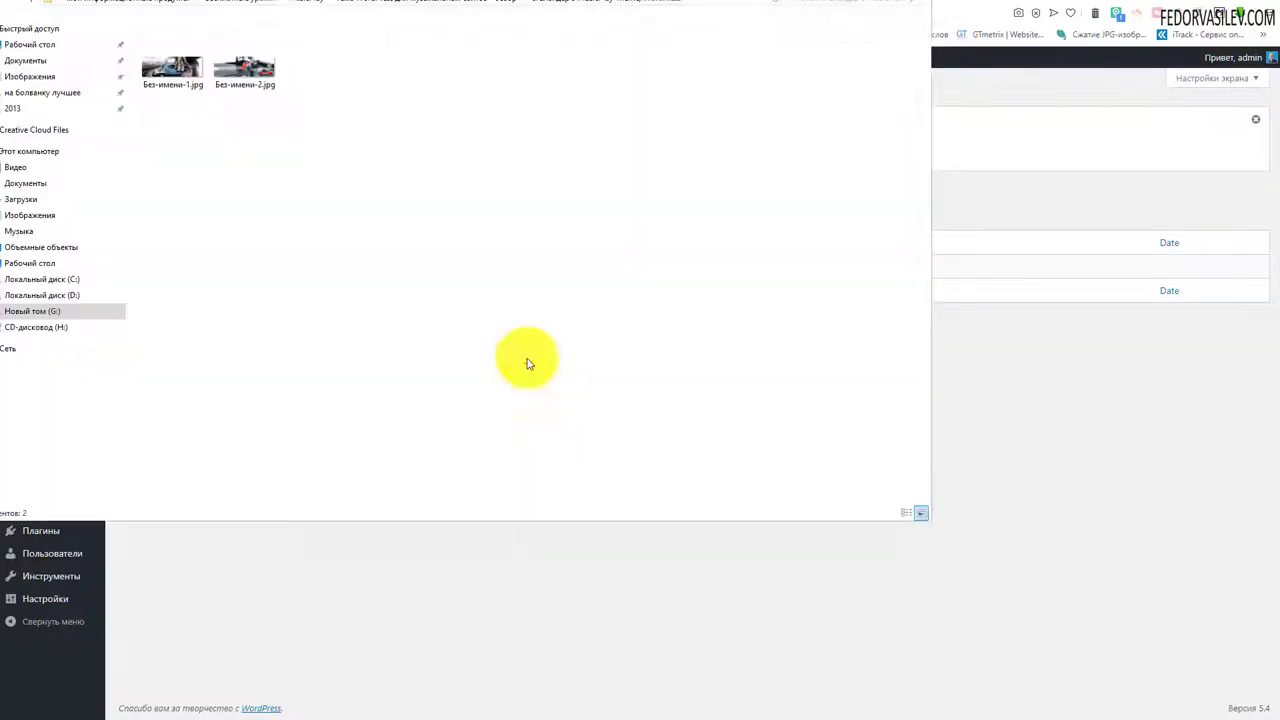
{"action": "left_click", "coordinate": [390, 307]}
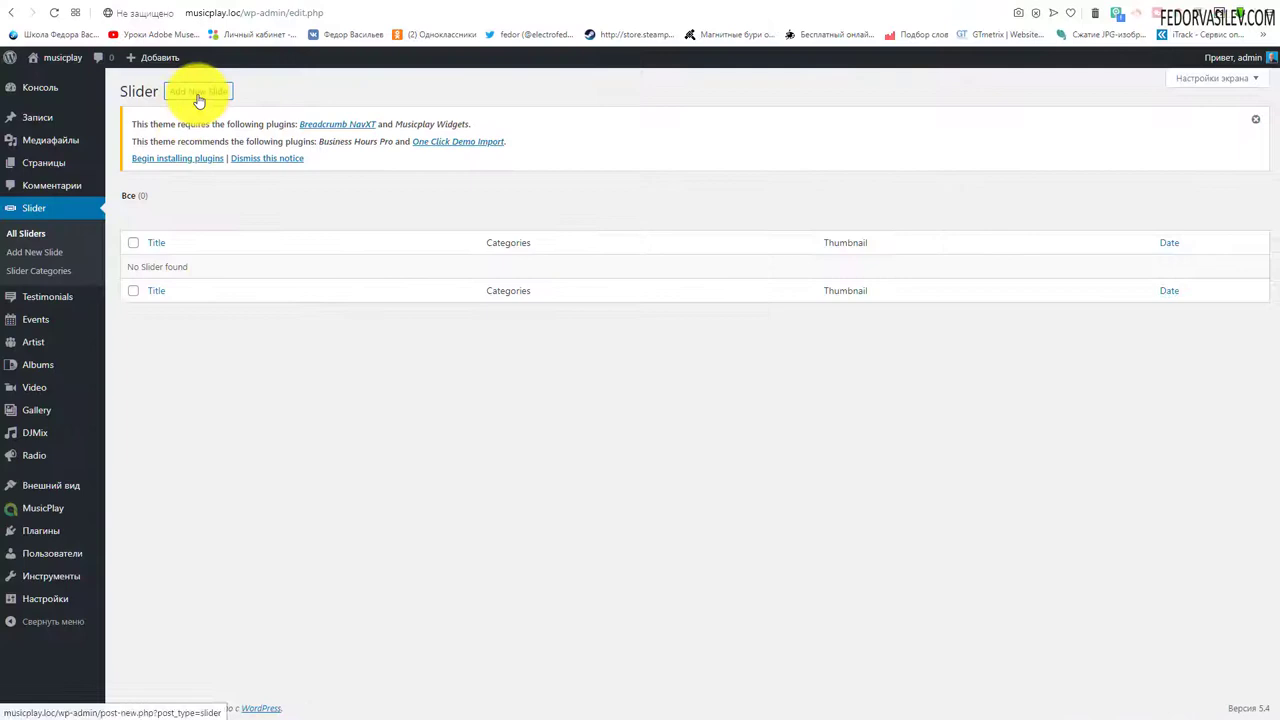
{"action": "left_click", "coordinate": [197, 92]}
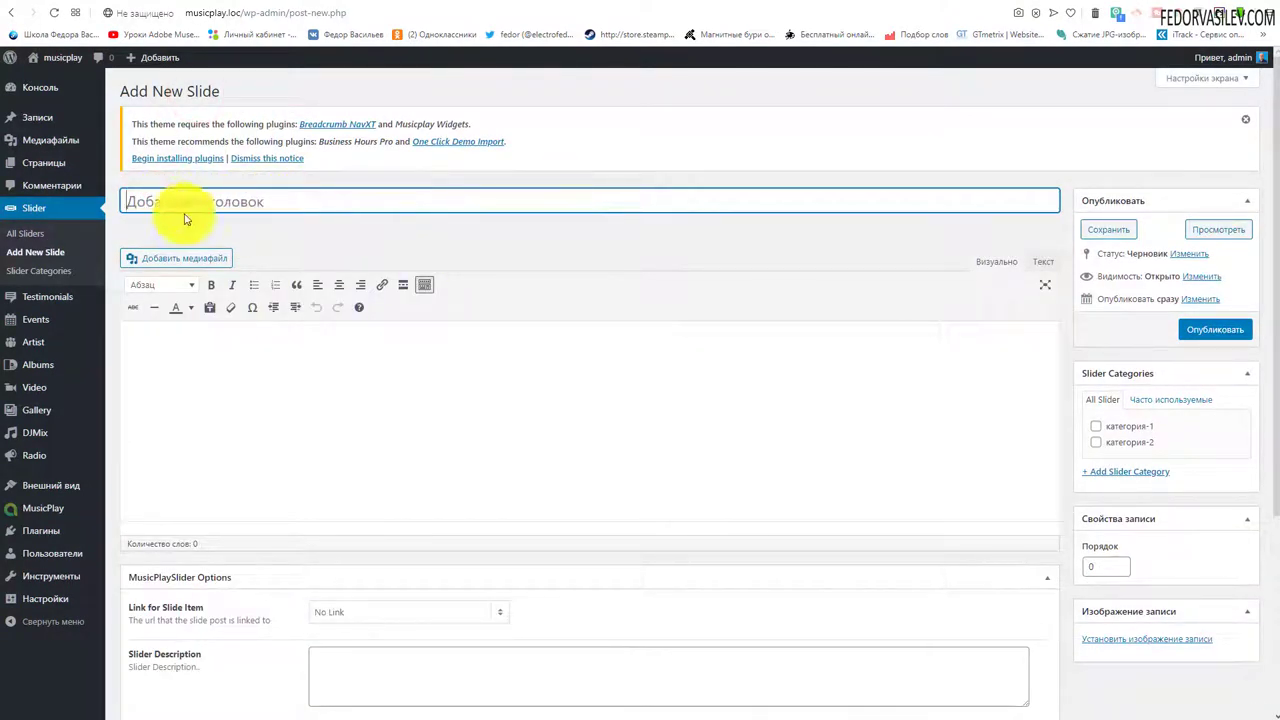
{"action": "type", "text": "слайд-1"}
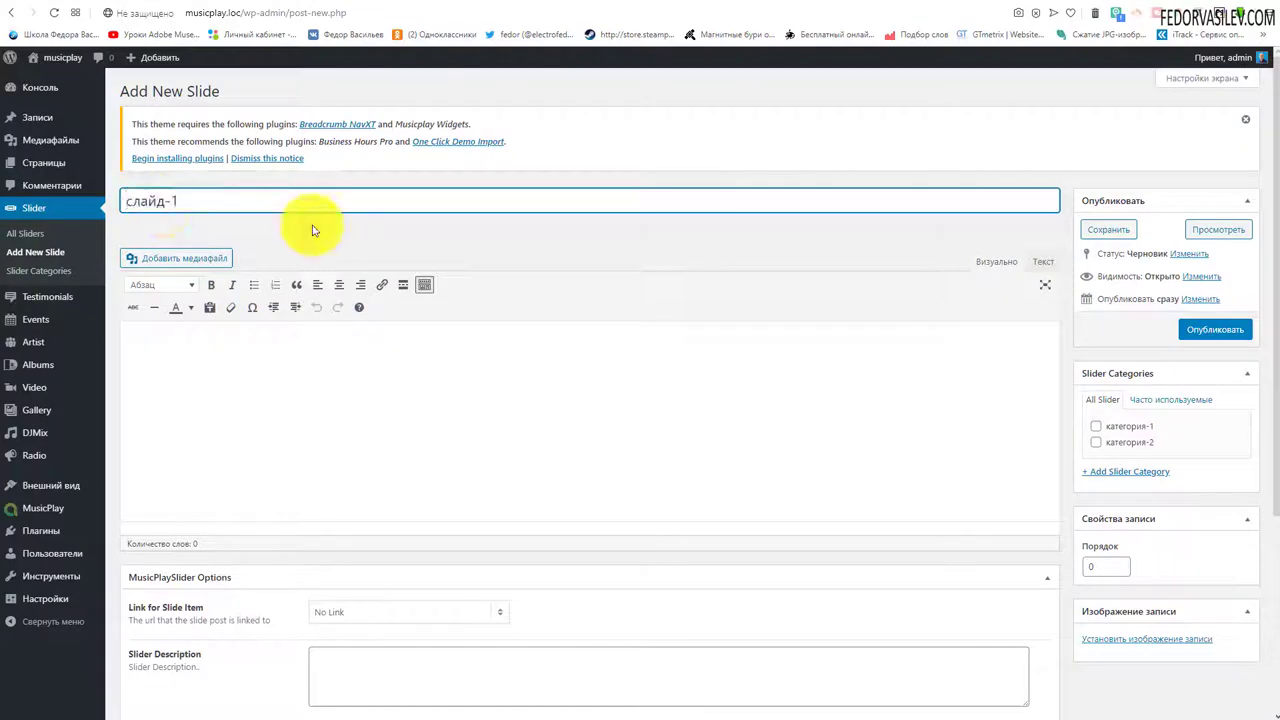
{"action": "left_click", "coordinate": [245, 370]}
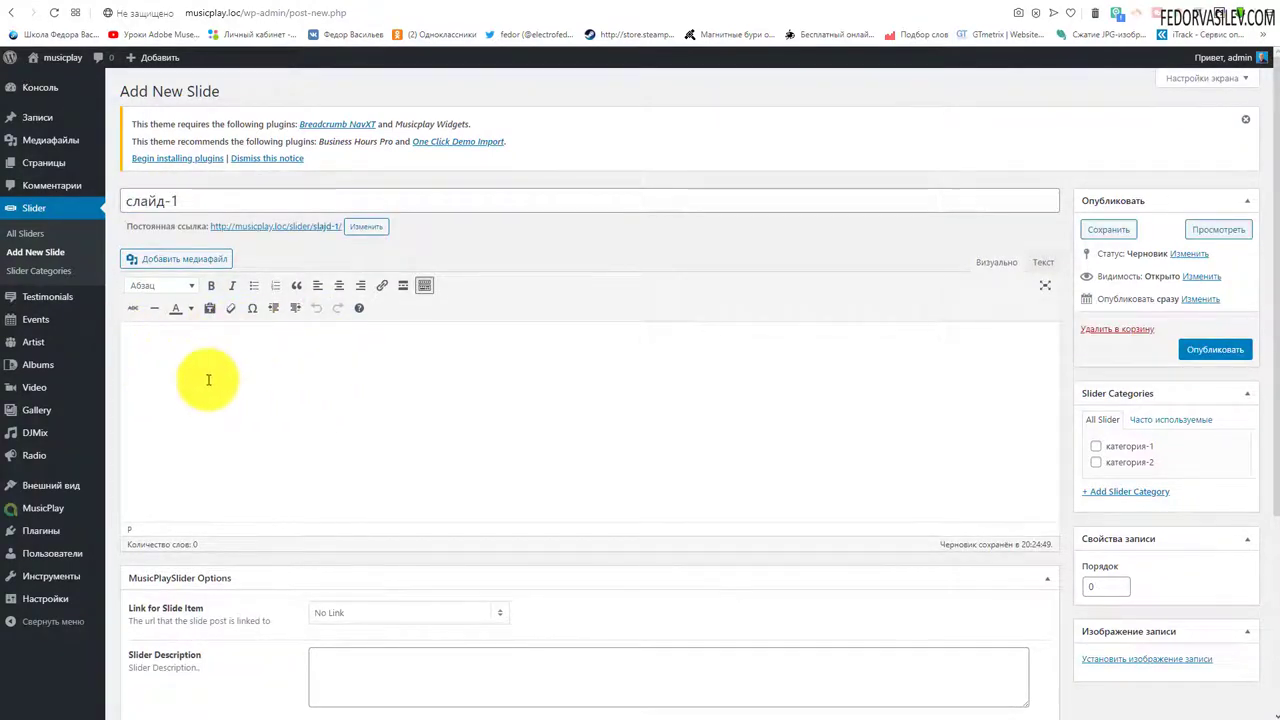
{"action": "scroll", "coordinate": [220, 360], "scroll_direction": "down", "scroll_amount": 1}
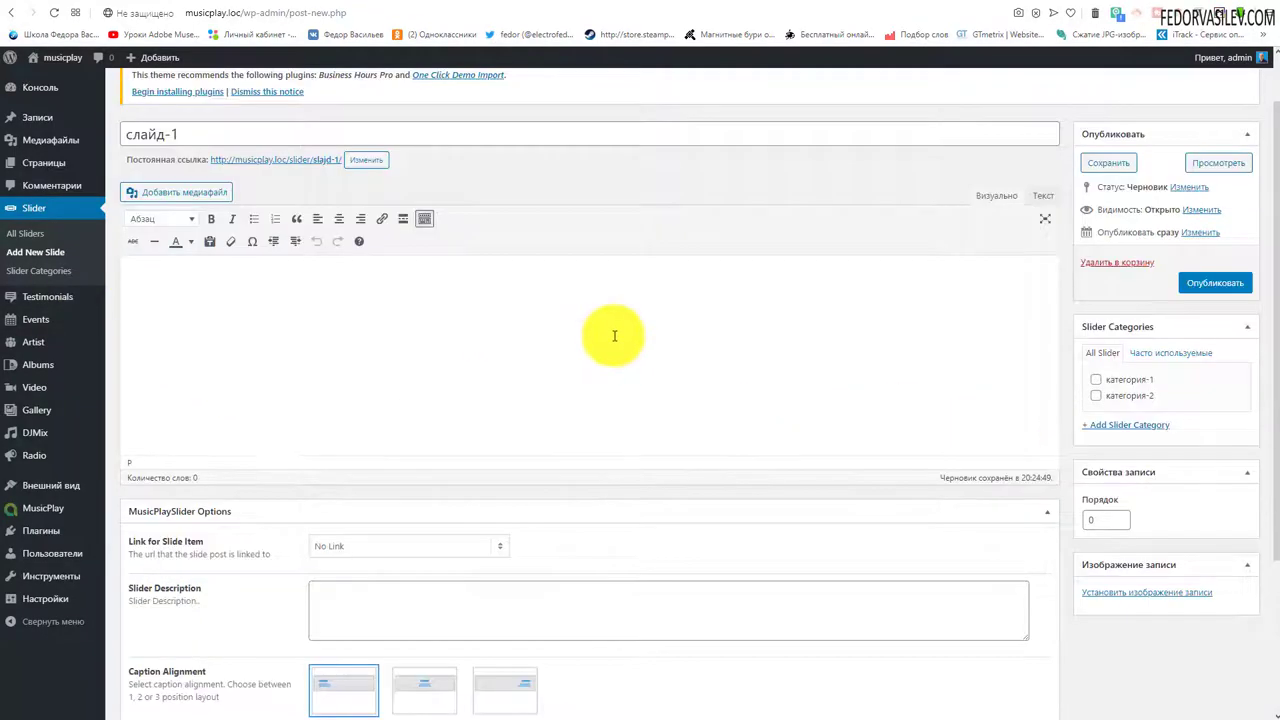
{"action": "left_click", "coordinate": [1096, 381]}
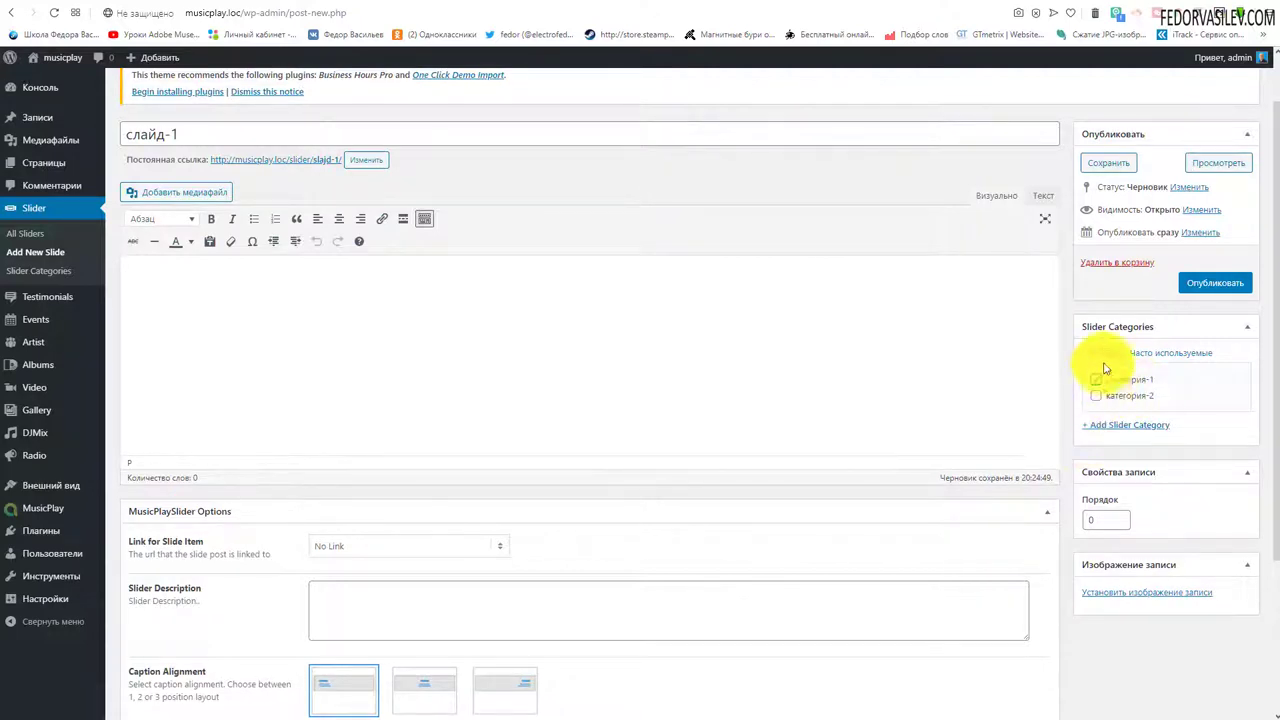
Set bez-imeni-2.jpg from the media library as the slide's featured image.
{"action": "scroll", "coordinate": [1172, 418], "scroll_direction": "down", "scroll_amount": 2}
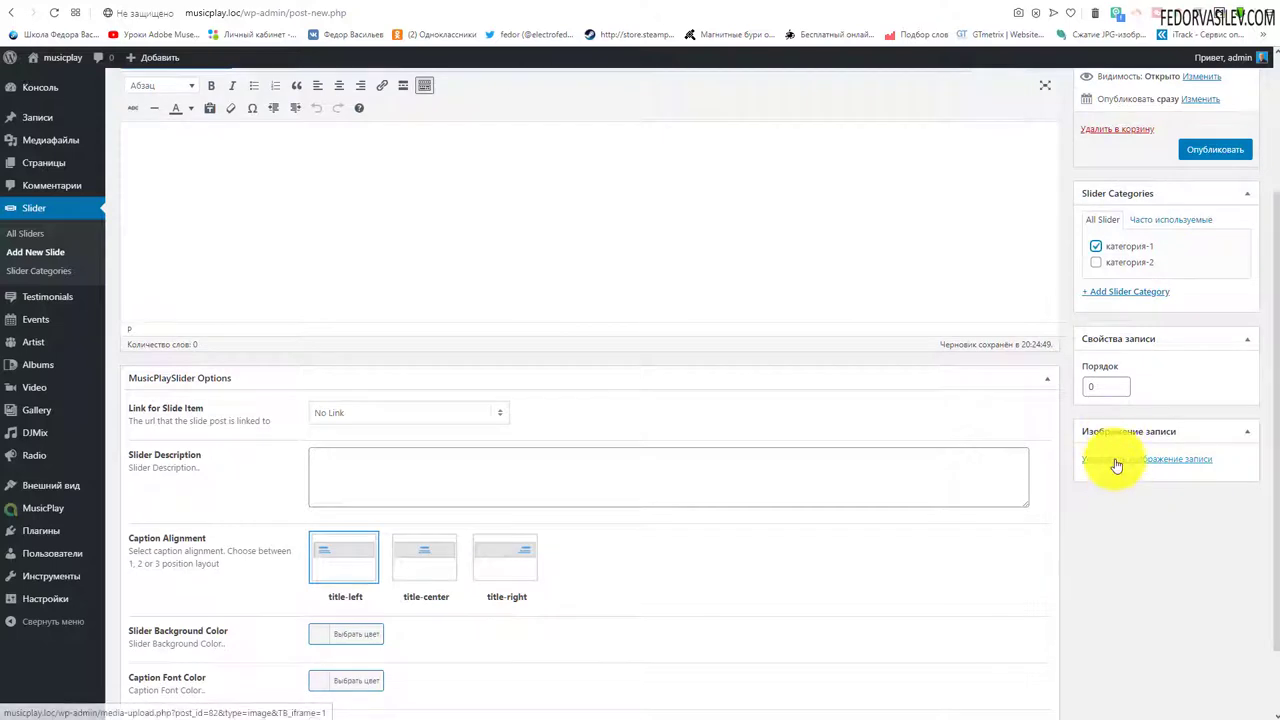
{"action": "left_click", "coordinate": [1116, 464]}
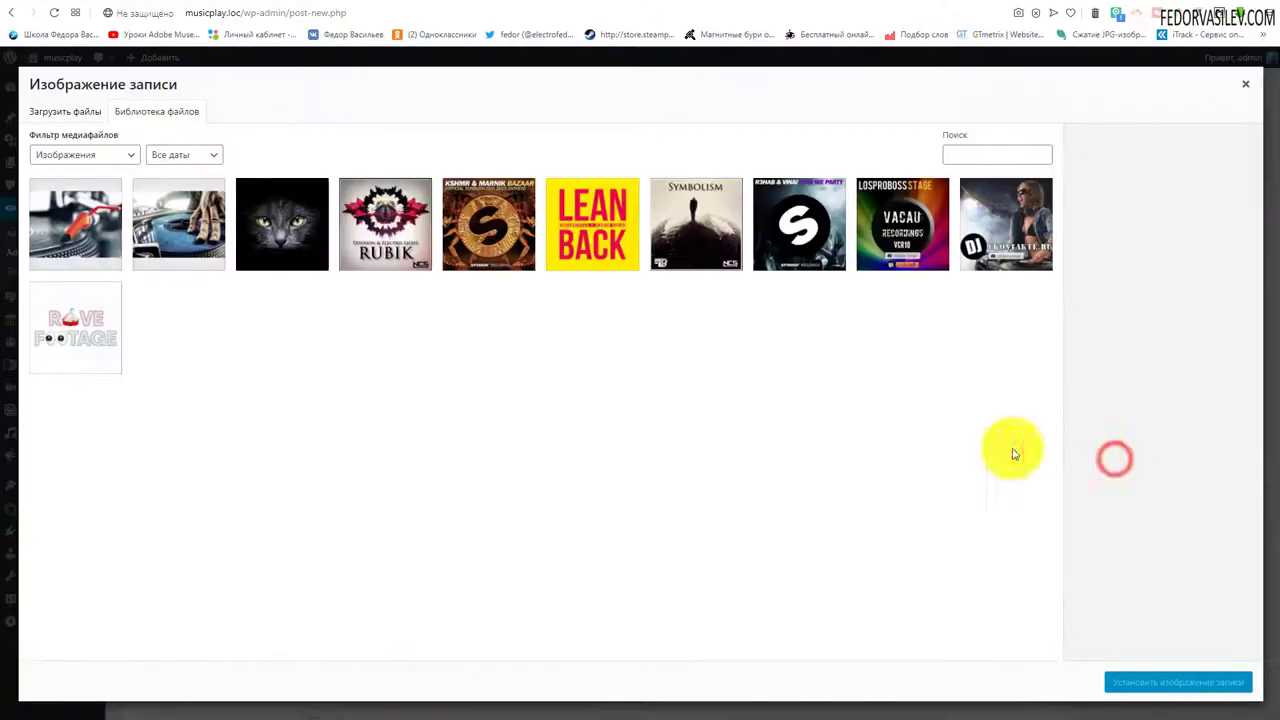
{"action": "left_click", "coordinate": [83, 116]}
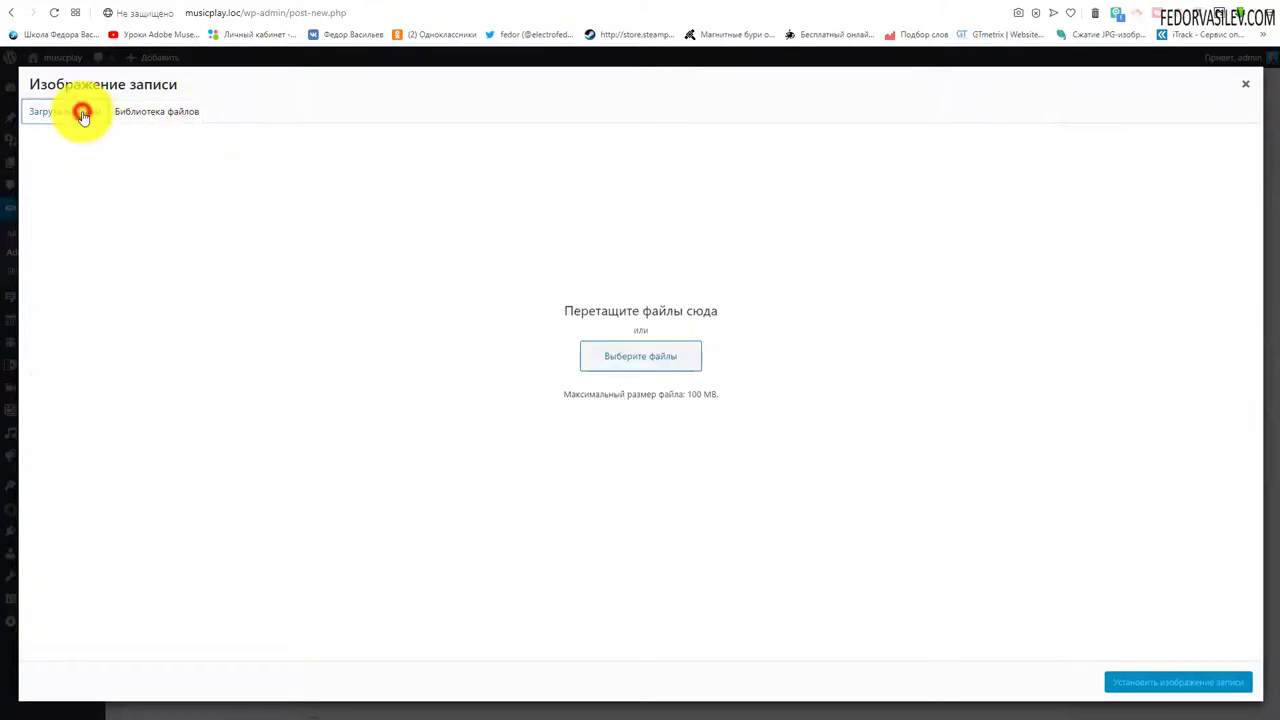
{"action": "left_click", "coordinate": [160, 111]}
{"action": "left_click", "coordinate": [79, 255]}
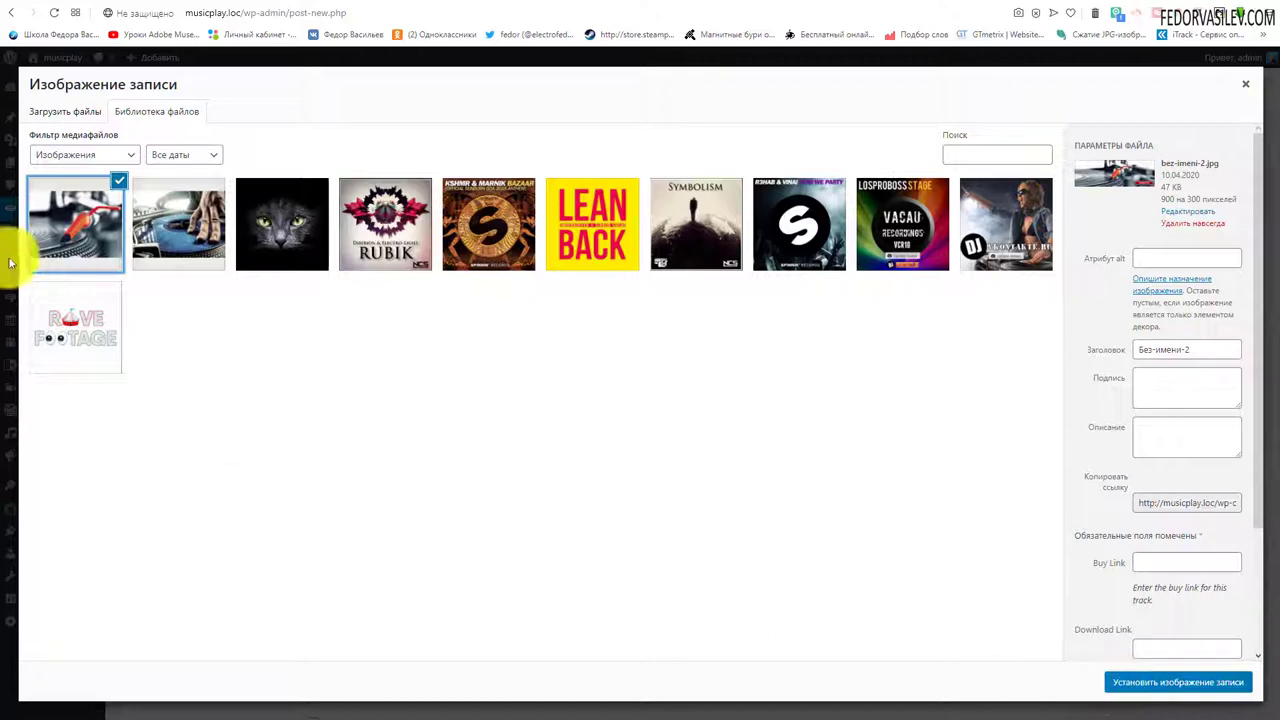
{"action": "left_click", "coordinate": [1128, 688]}
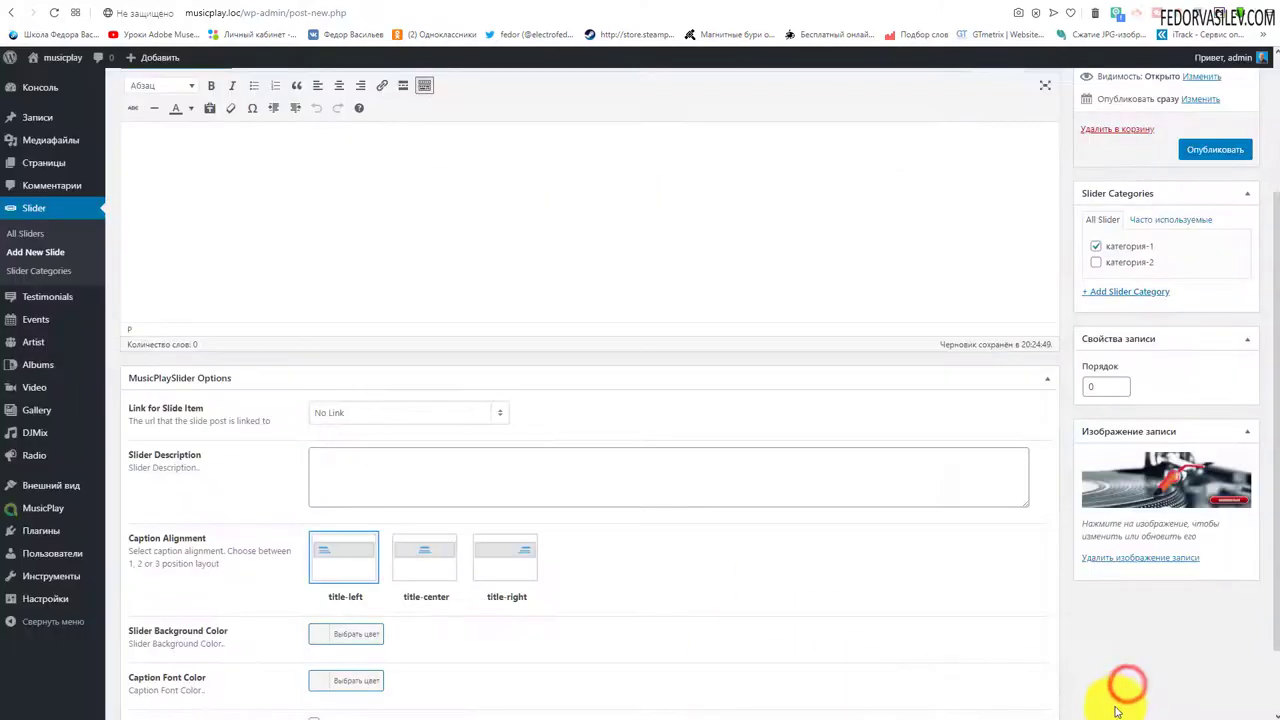
Set the slide's link type to Link to Page and check which pages can be chosen as its target.
{"action": "scroll", "coordinate": [660, 525], "scroll_direction": "up", "scroll_amount": 5}
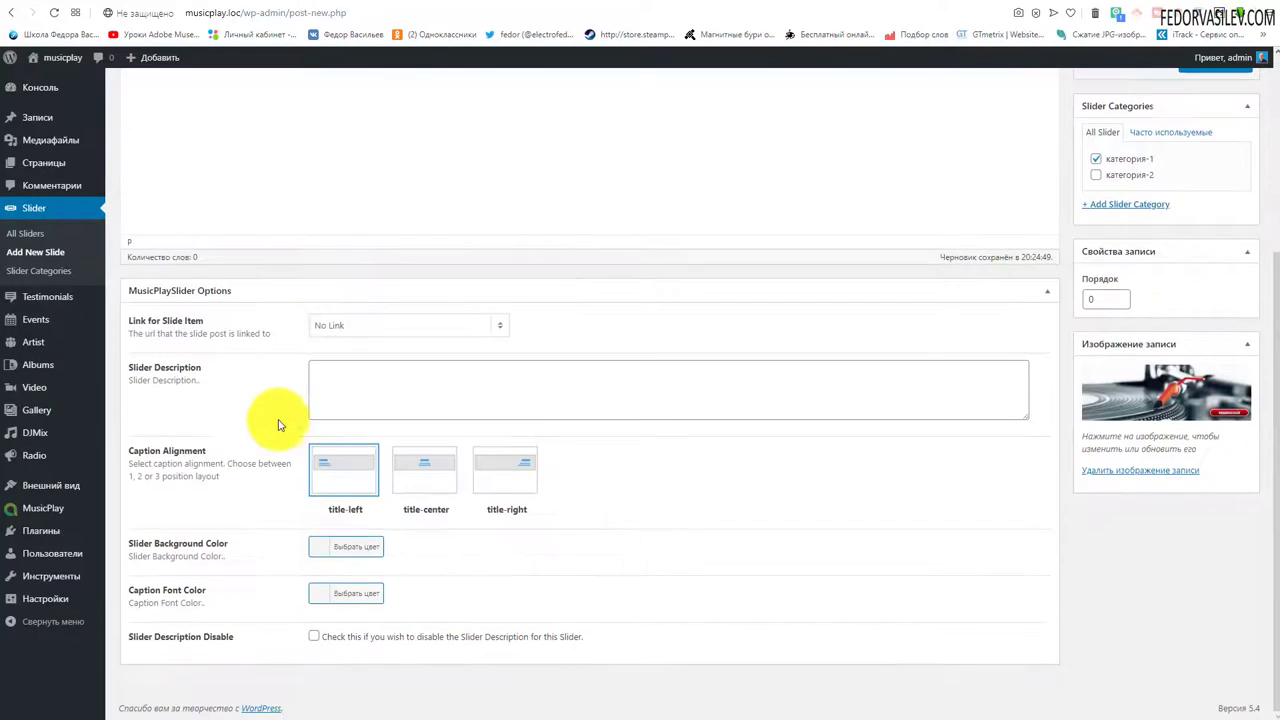
{"action": "scroll", "coordinate": [262, 400], "scroll_direction": "down", "scroll_amount": 6}
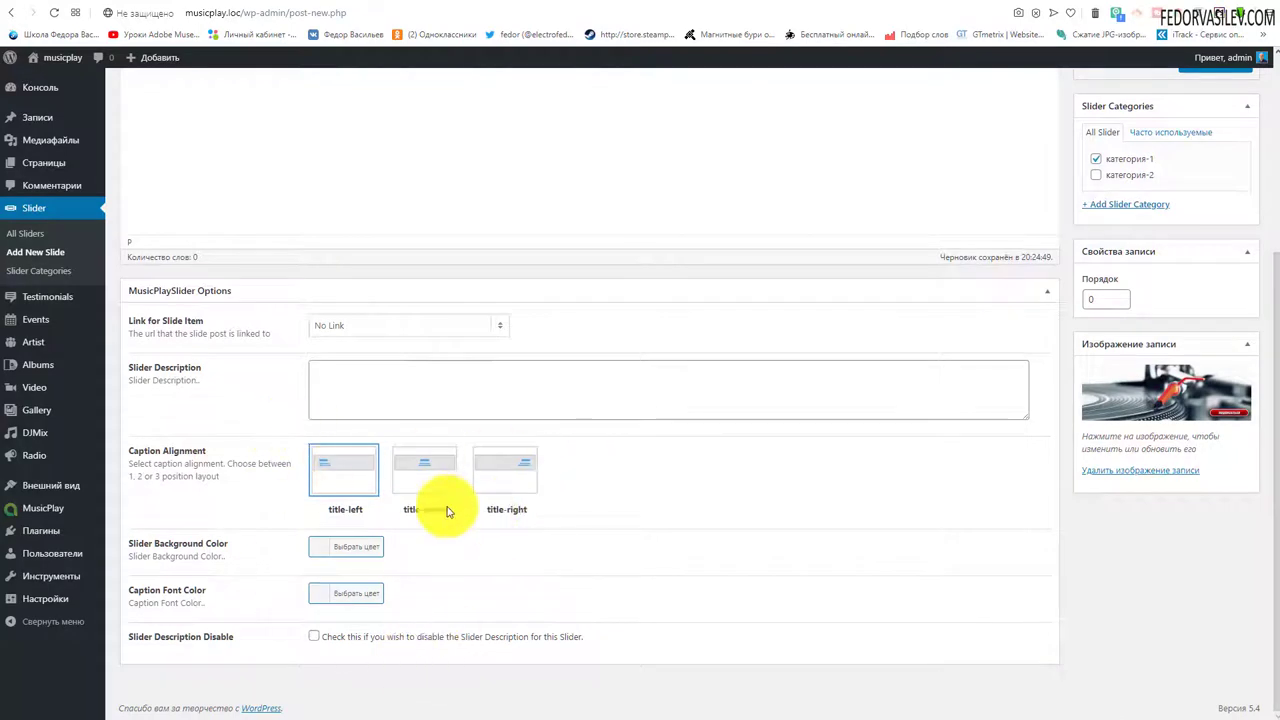
{"action": "left_click", "coordinate": [330, 325]}
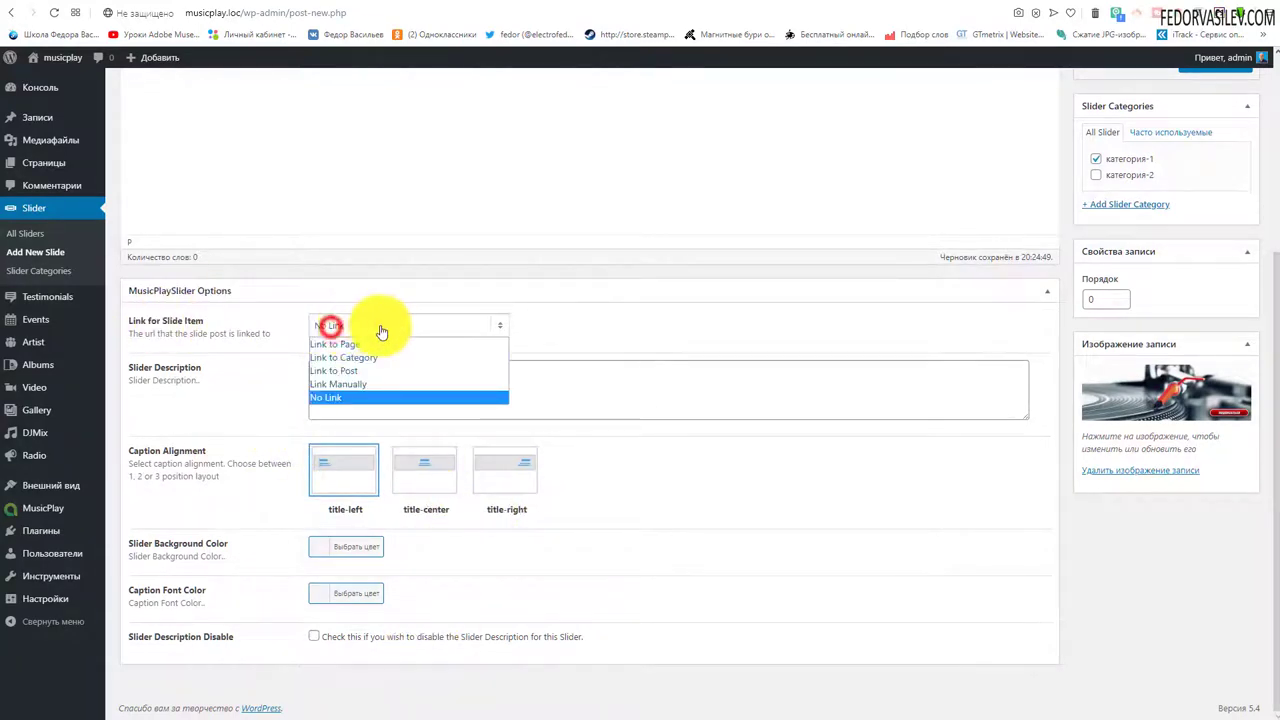
{"action": "left_click", "coordinate": [380, 326]}
{"action": "scroll", "coordinate": [686, 410], "scroll_direction": "up", "scroll_amount": 1}
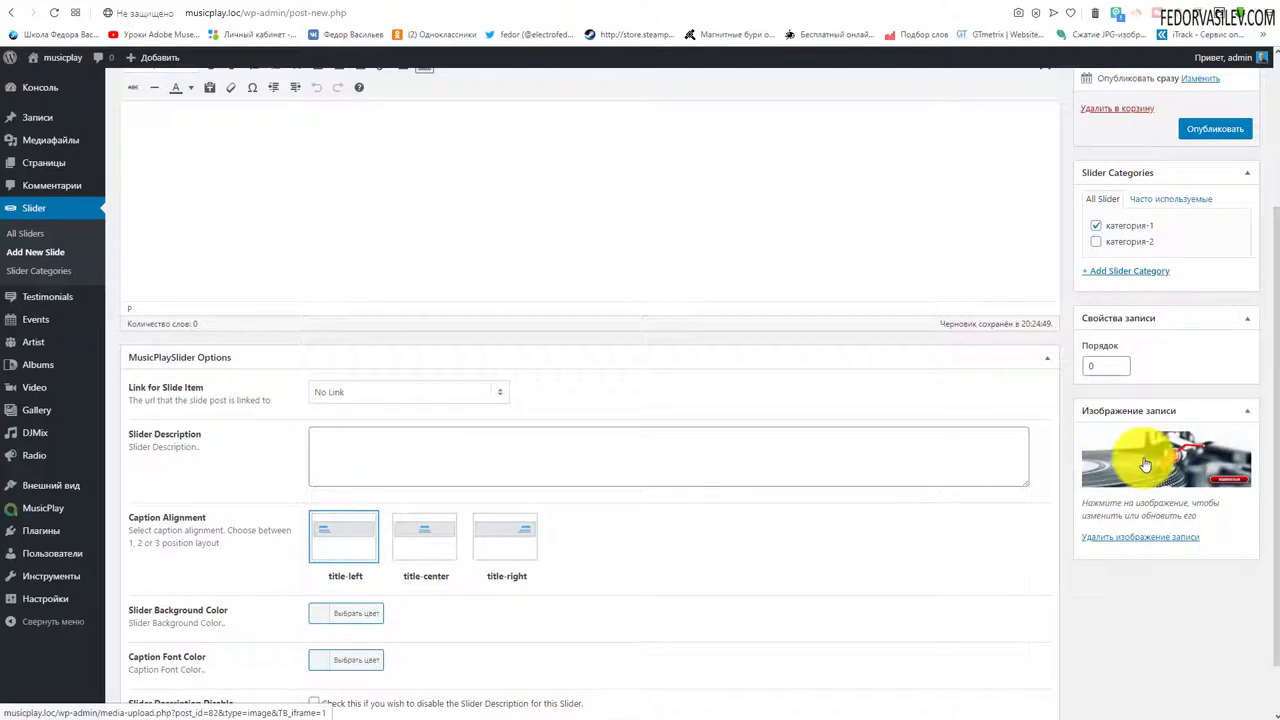
{"action": "left_click", "coordinate": [365, 392]}
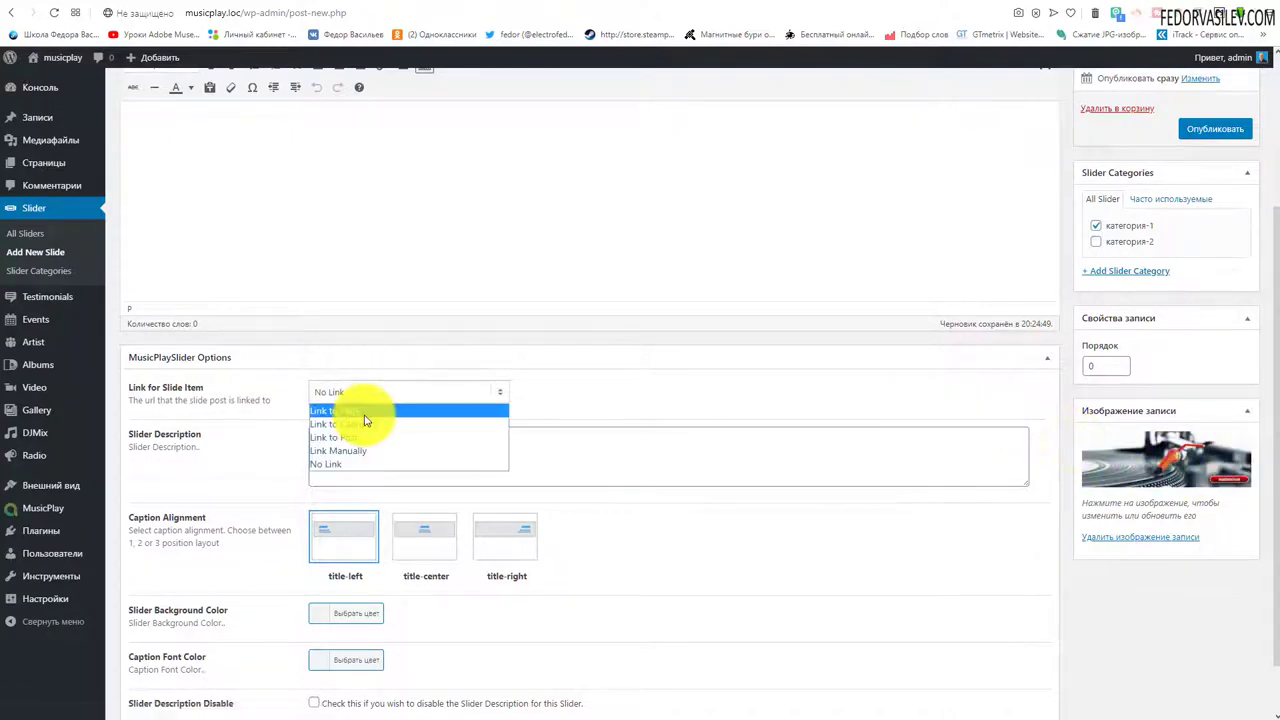
{"action": "left_click", "coordinate": [370, 421]}
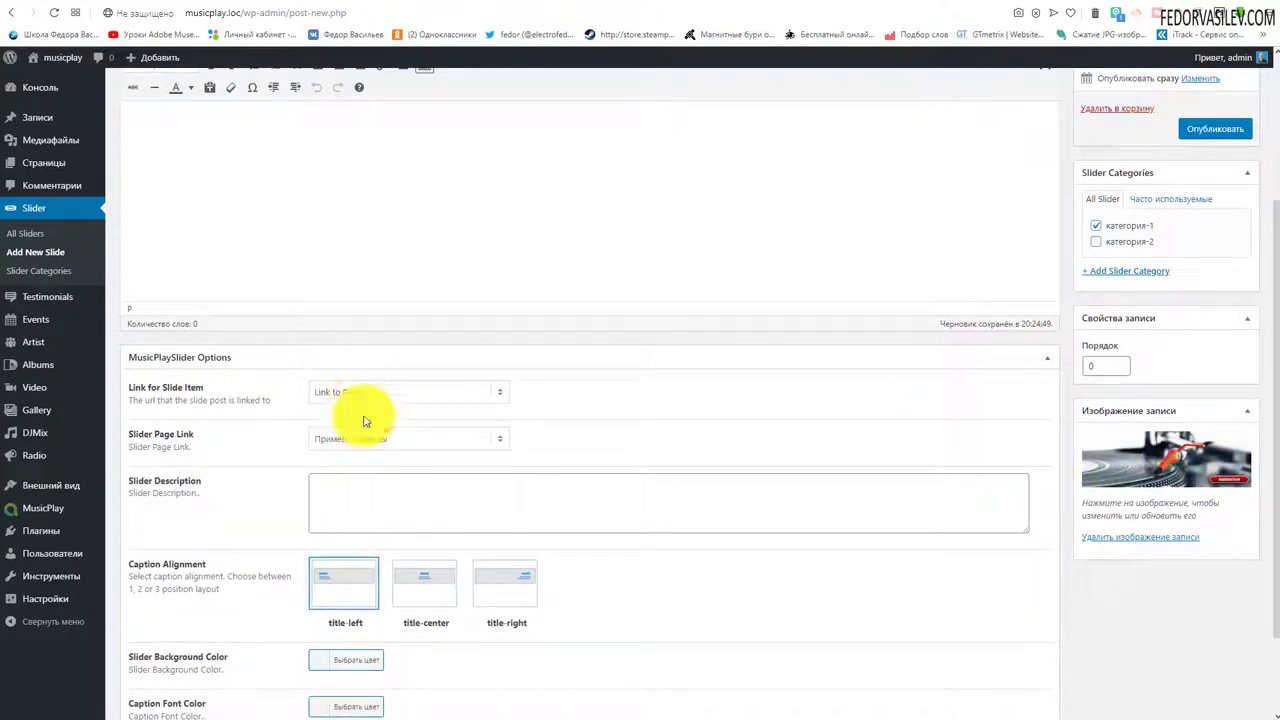
{"action": "left_click", "coordinate": [325, 440]}
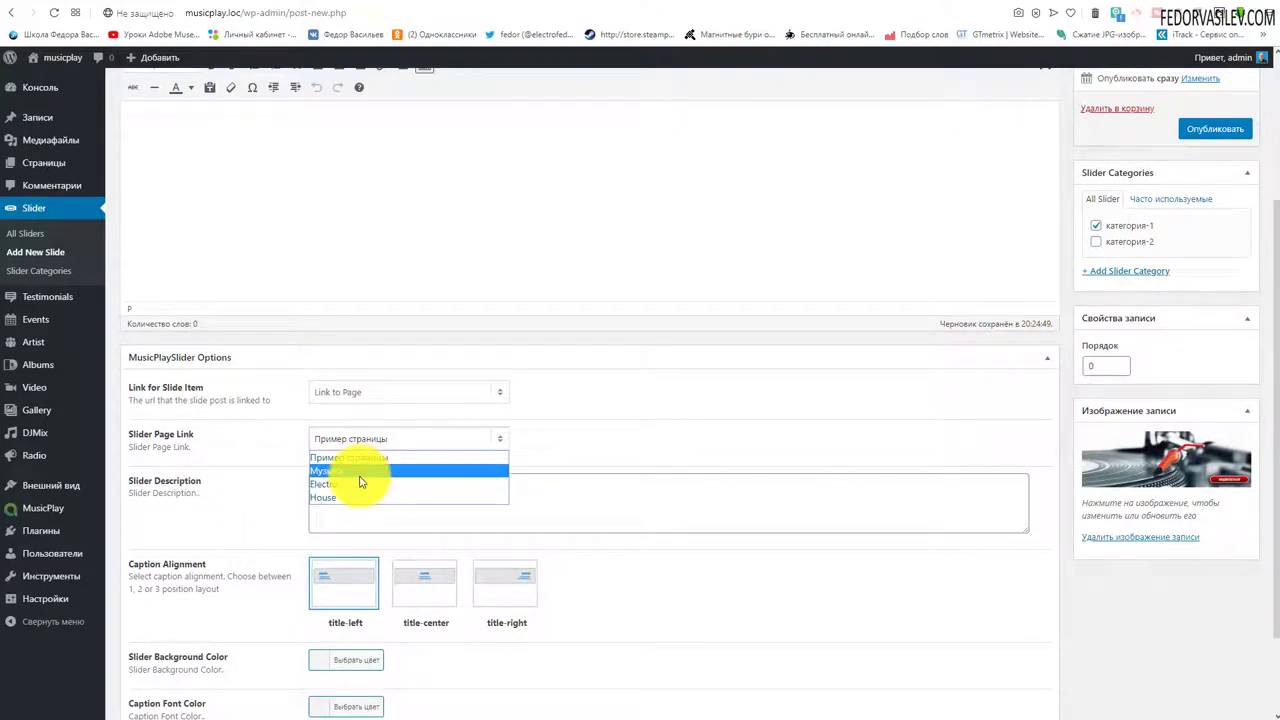
{"action": "left_click", "coordinate": [578, 416]}
Try the link type Link to Category for the slide and check which categories can be chosen.
{"action": "left_click", "coordinate": [414, 393]}
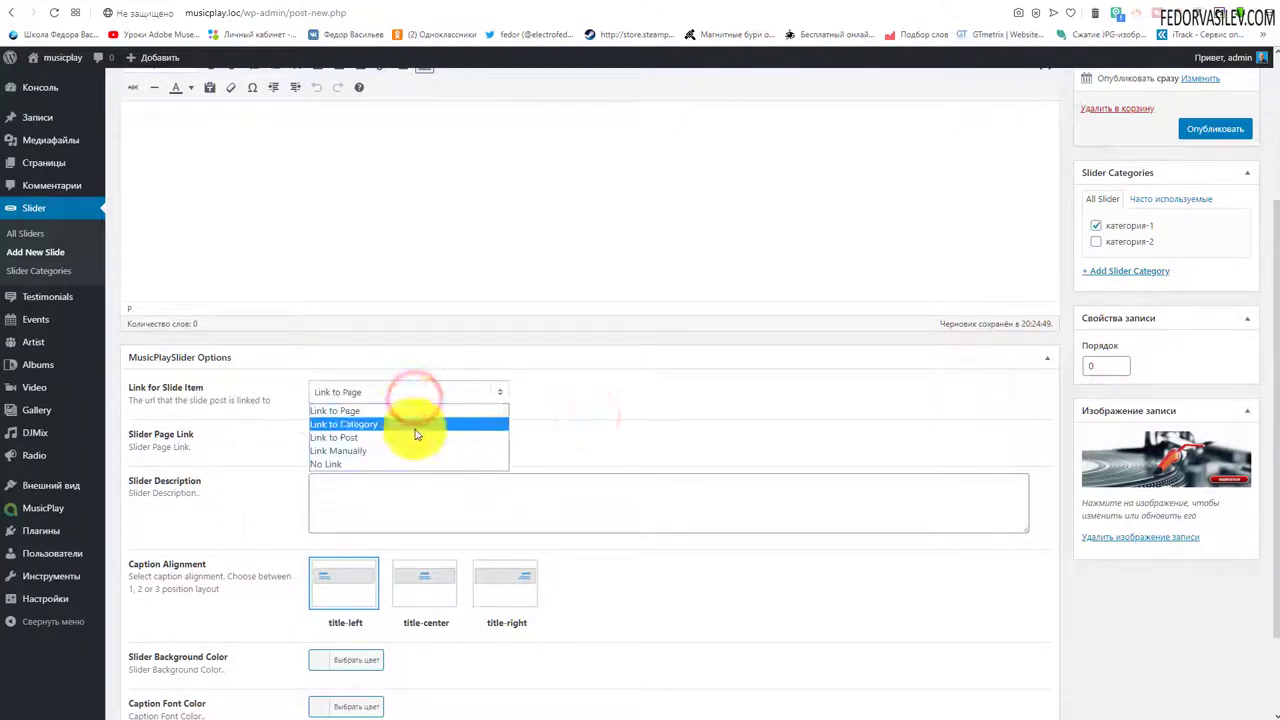
{"action": "left_click", "coordinate": [416, 425]}
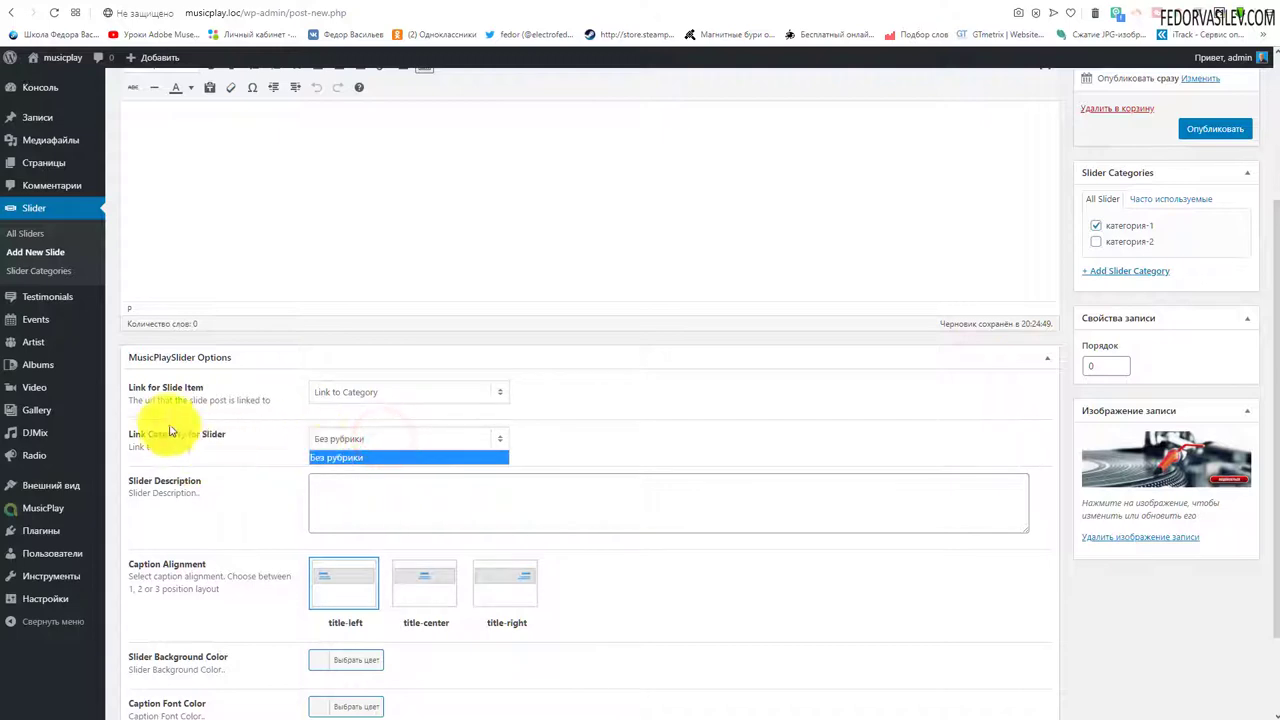
{"action": "left_click", "coordinate": [565, 434]}
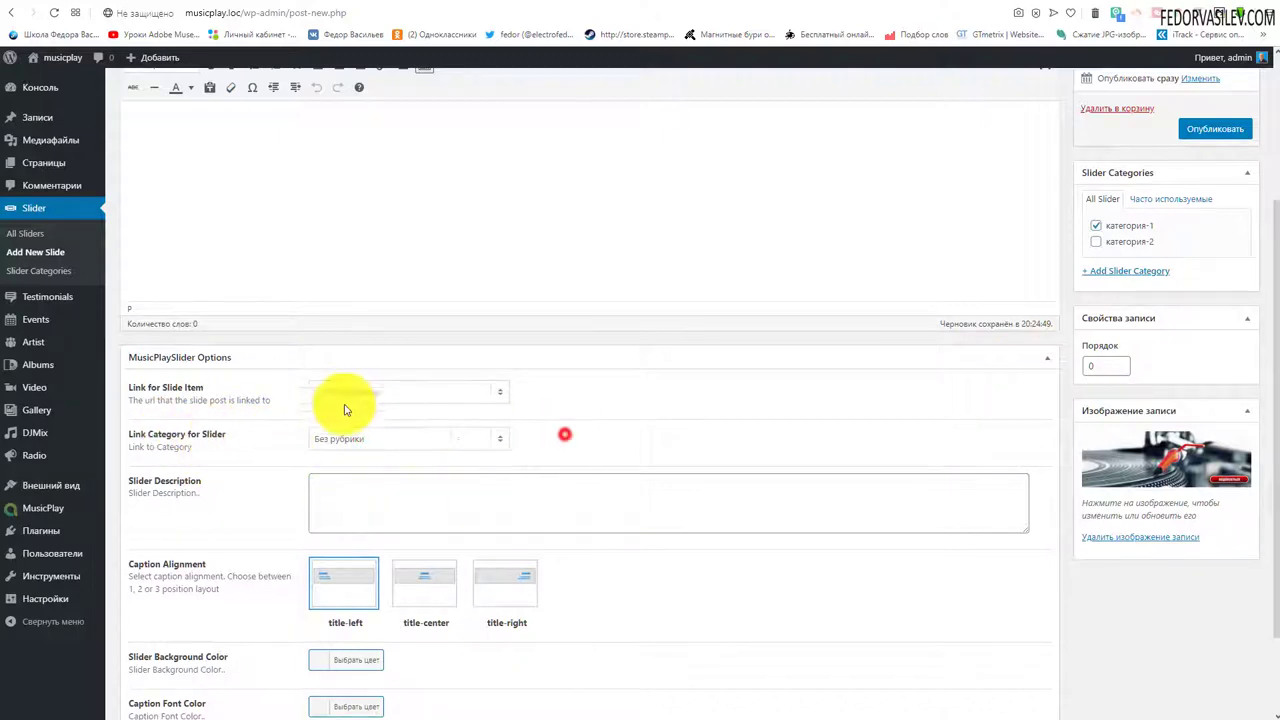
Try the link type Link to Post for the slide and check which posts can be chosen.
{"action": "left_click", "coordinate": [357, 392]}
{"action": "left_click", "coordinate": [388, 440]}
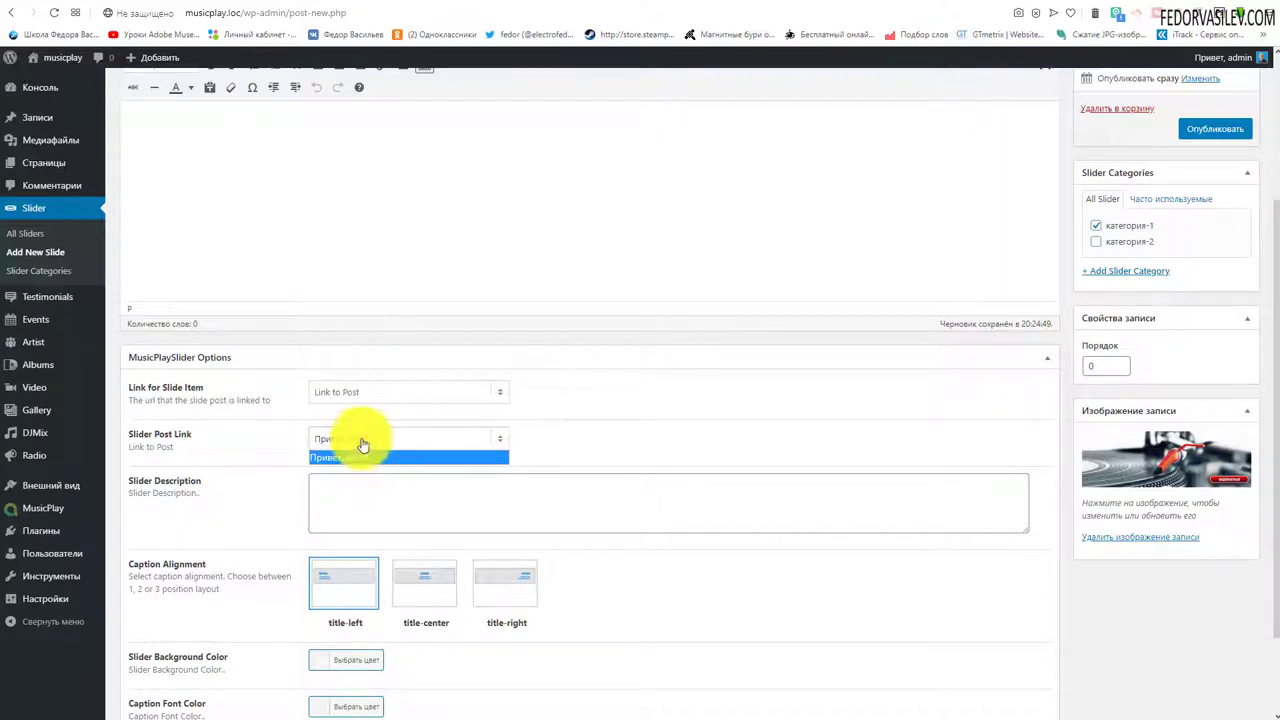
{"action": "left_click", "coordinate": [557, 437]}
{"action": "left_click", "coordinate": [350, 436]}
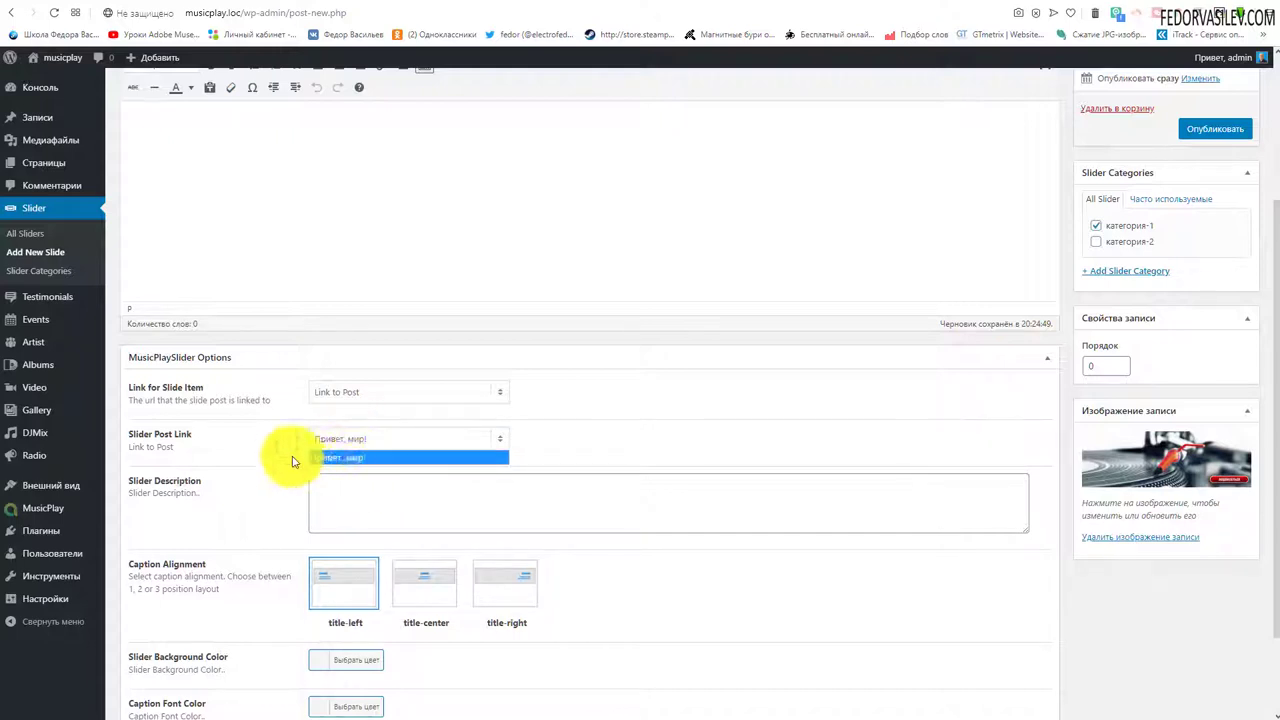
{"action": "left_click", "coordinate": [614, 438]}
Set the slide's link type to Link Manually.
{"action": "left_click", "coordinate": [388, 392]}
{"action": "left_click", "coordinate": [381, 449]}
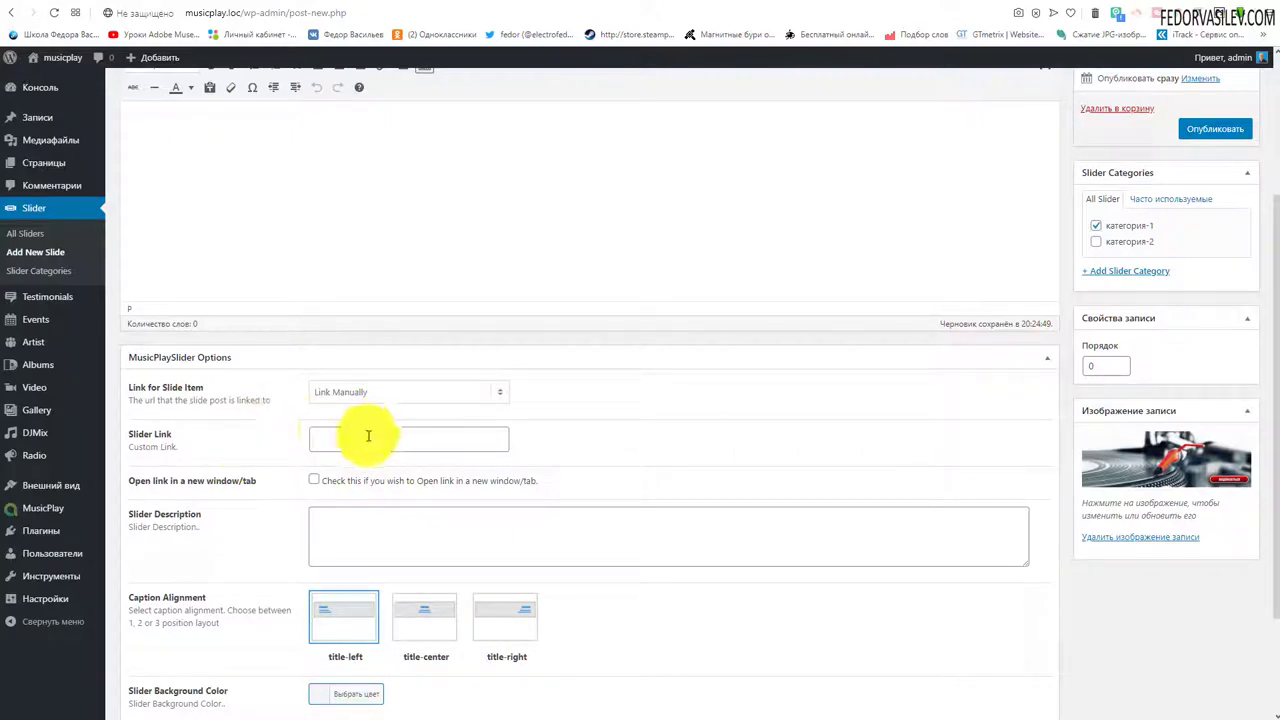
{"action": "left_click", "coordinate": [330, 438]}
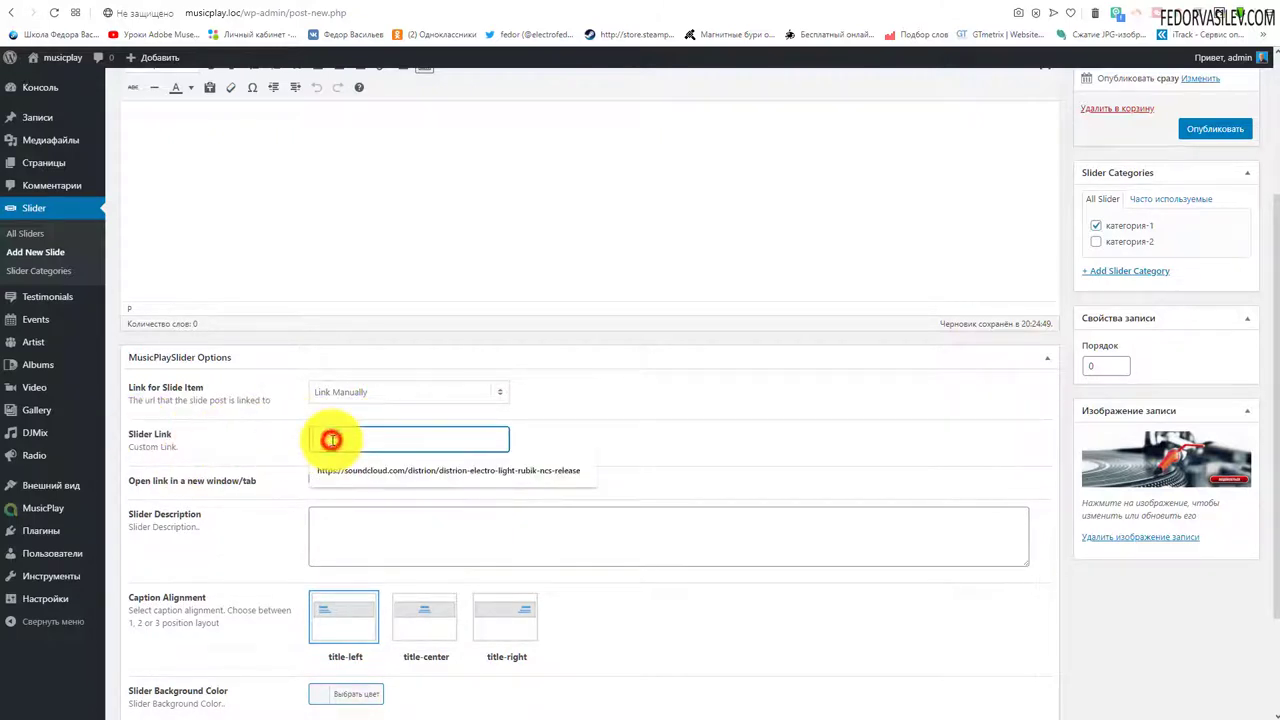
{"action": "left_click", "coordinate": [541, 420]}
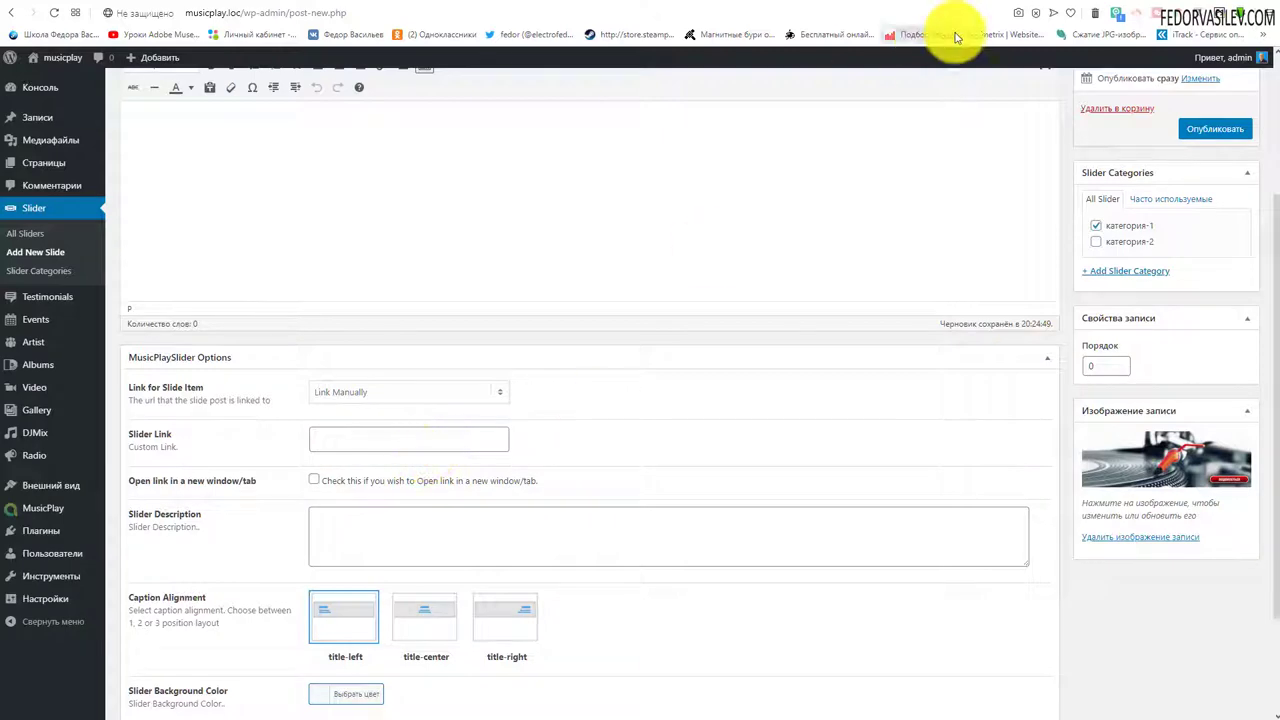
Copy the address of the open SoundCloud track page "Distrion & Electro-Light - Rubik" and paste it as the slide's custom link.
{"action": "left_click", "coordinate": [1063, 9]}
{"action": "left_click", "coordinate": [171, 14]}
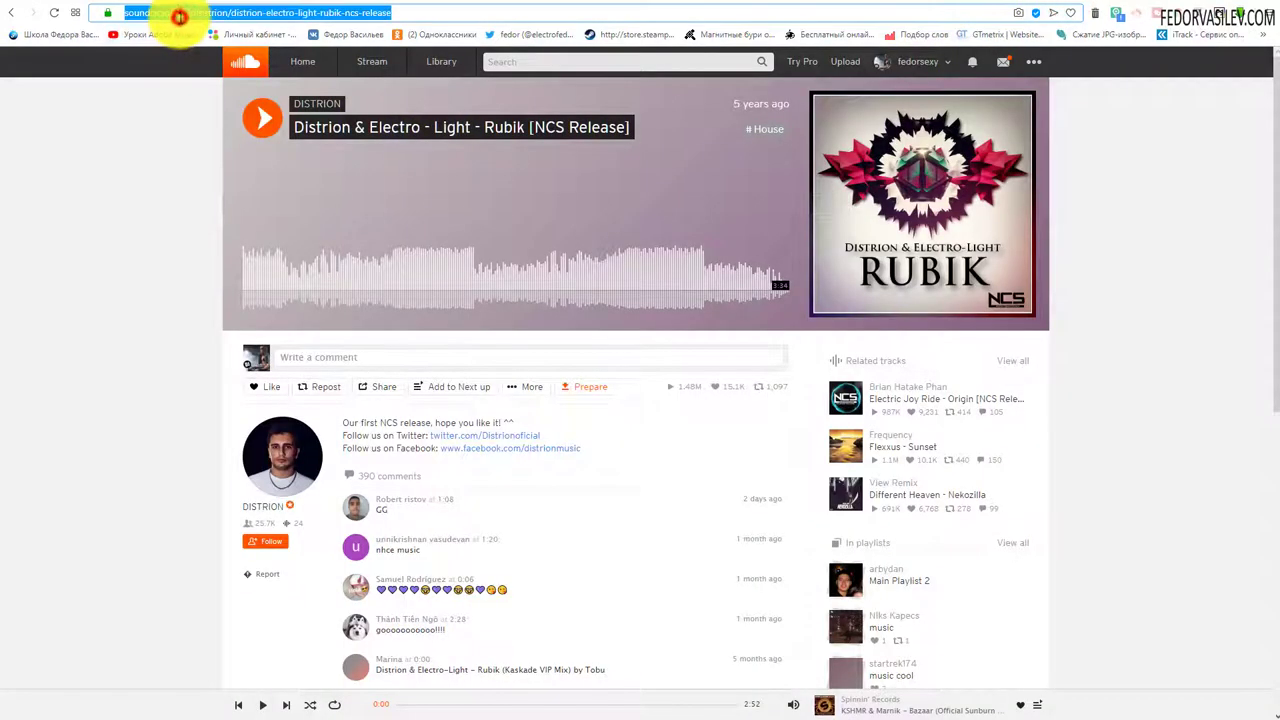
{"action": "right_click", "coordinate": [180, 14]}
{"action": "left_click", "coordinate": [190, 62]}
{"action": "left_click", "coordinate": [930, 8]}
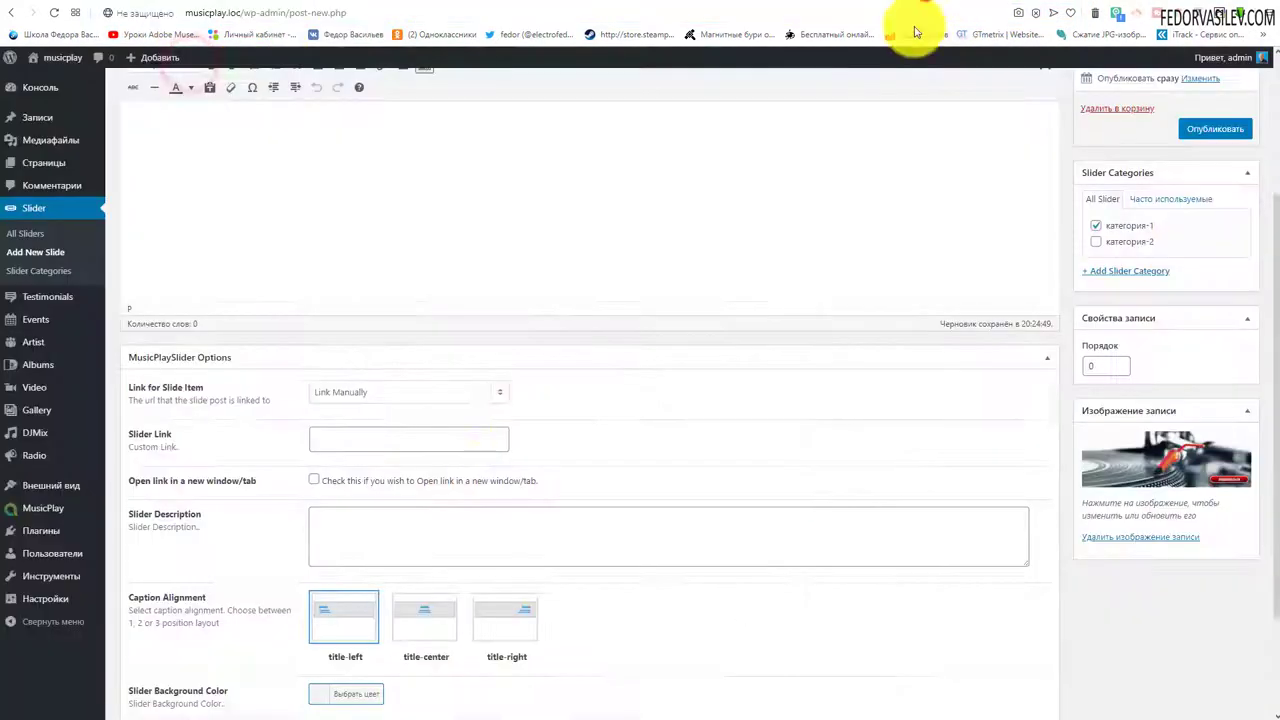
{"action": "right_click", "coordinate": [409, 438]}
{"action": "left_click", "coordinate": [438, 524]}
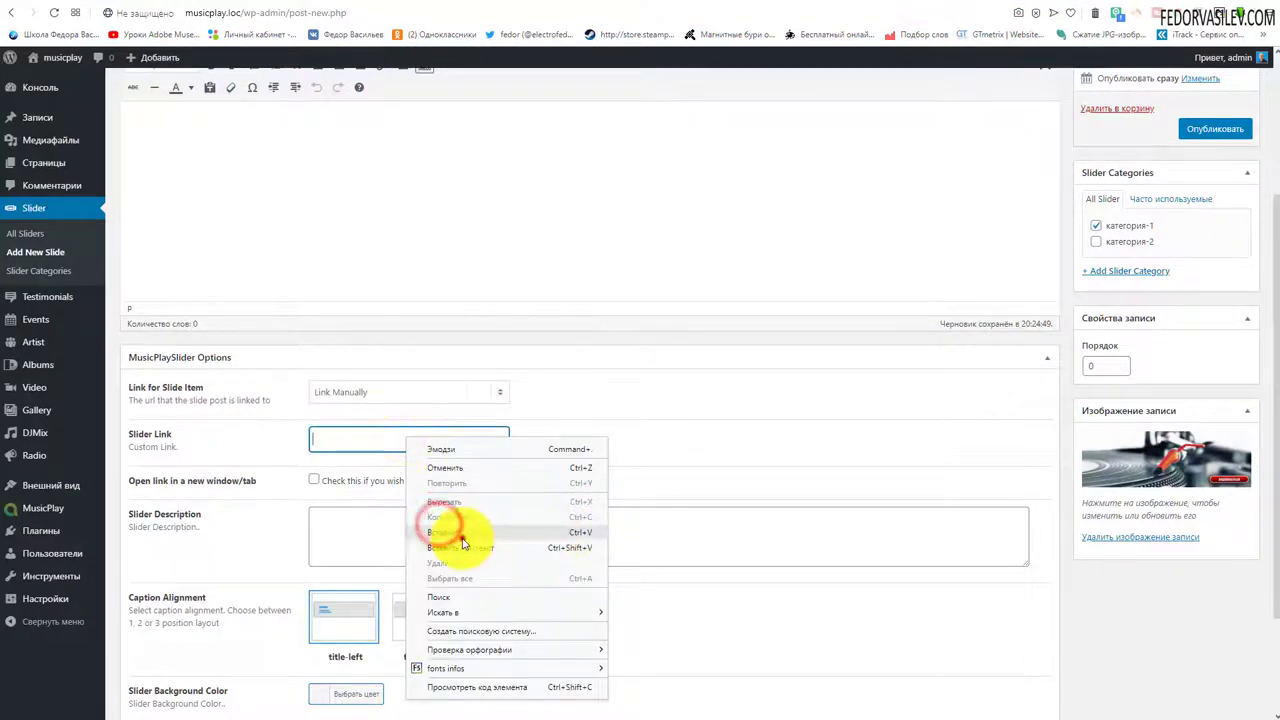
{"action": "left_click", "coordinate": [457, 532]}
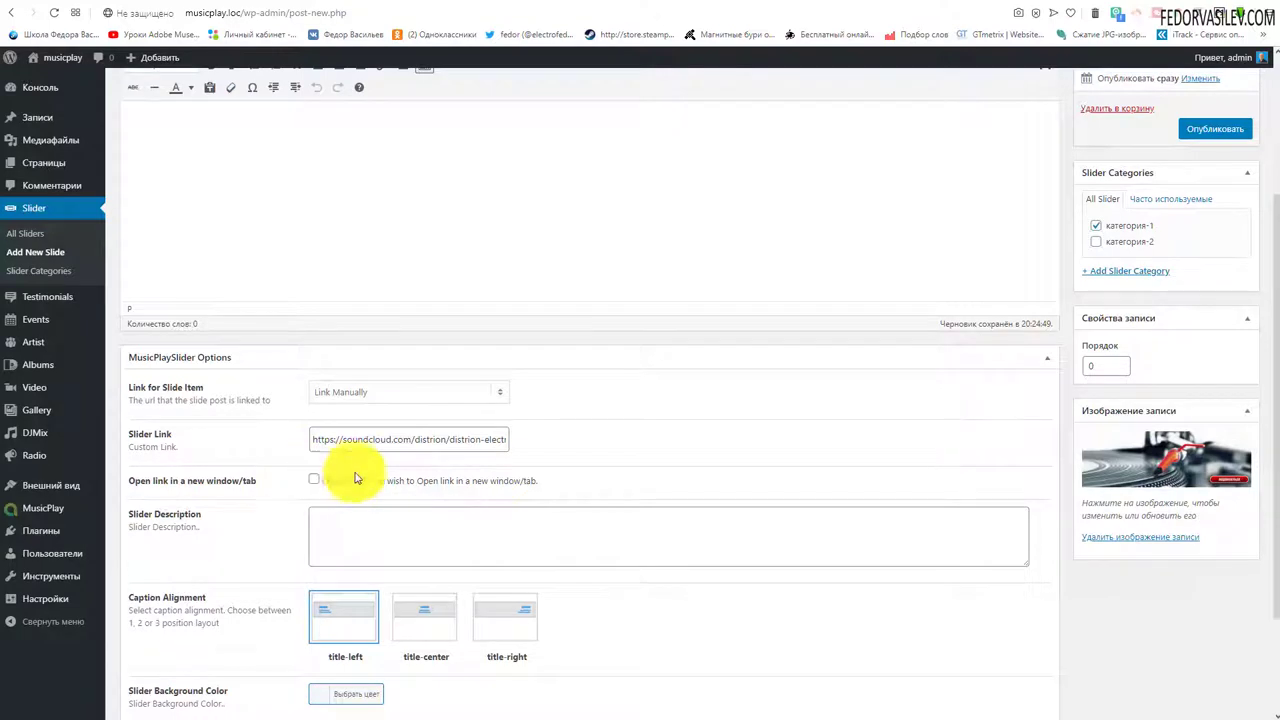
Make the slide's link open in a new window and enter "описание" as the slider description.
{"action": "left_click", "coordinate": [315, 481]}
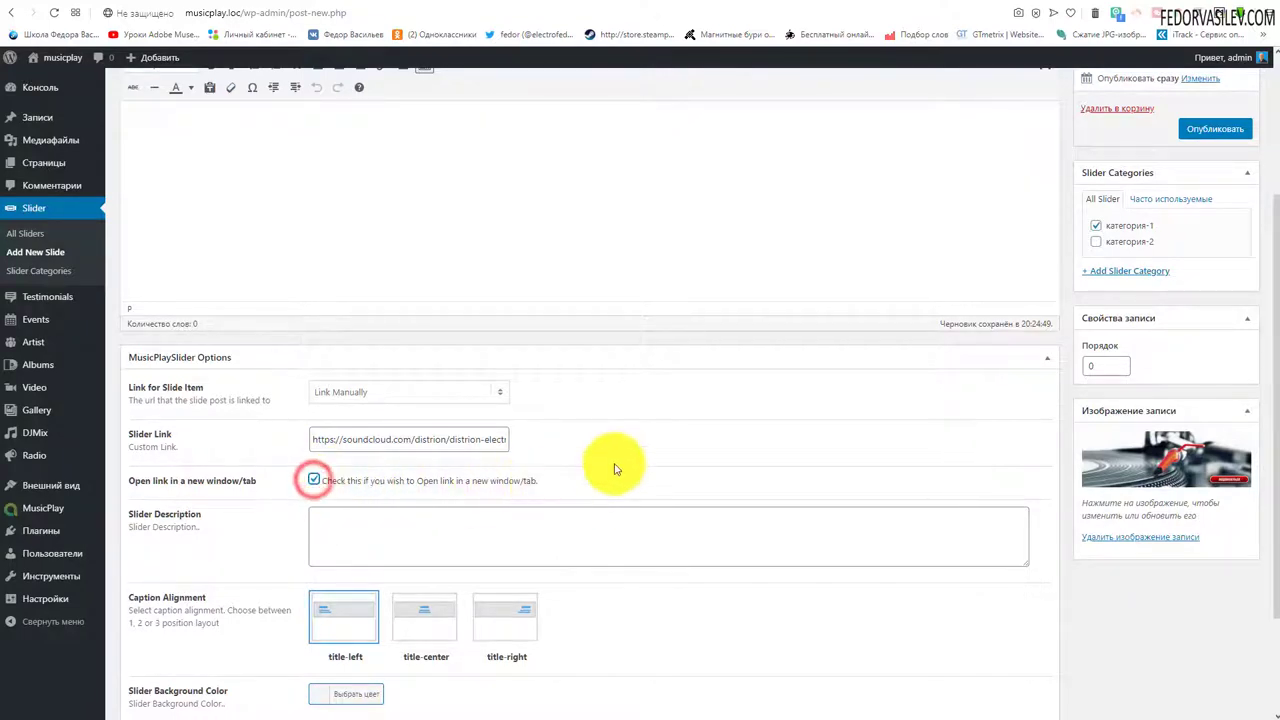
{"action": "scroll", "coordinate": [616, 468], "scroll_direction": "down", "scroll_amount": 1}
{"action": "left_click", "coordinate": [340, 462]}
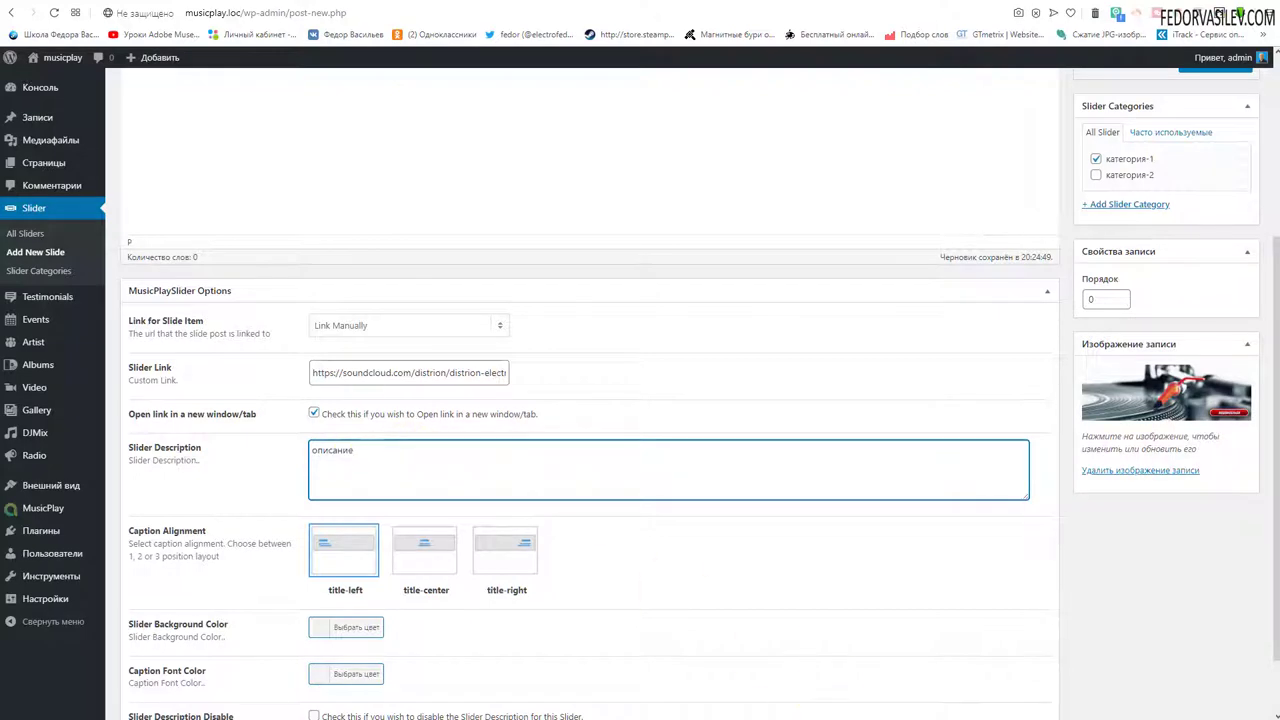
Try the title-right and title-center caption alignments for the slide and return the setting to title-left.
{"action": "left_click", "coordinate": [312, 560]}
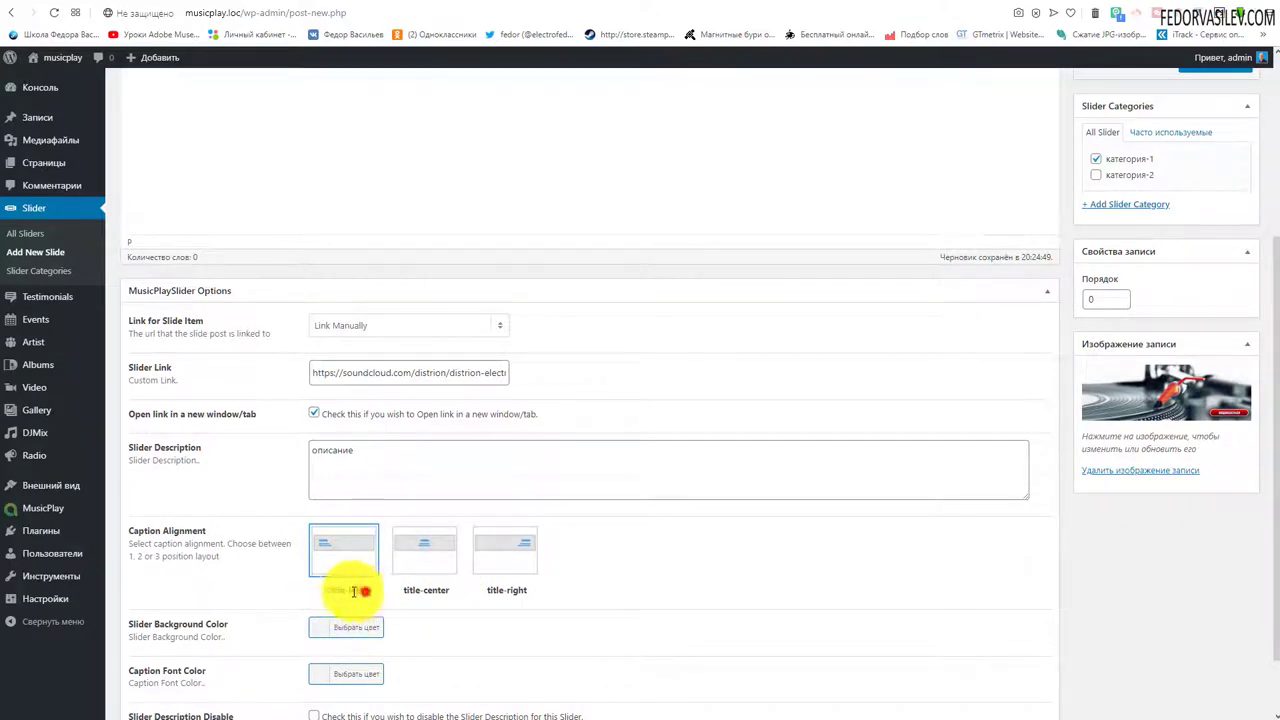
{"action": "left_click", "coordinate": [495, 545]}
{"action": "left_click", "coordinate": [424, 547]}
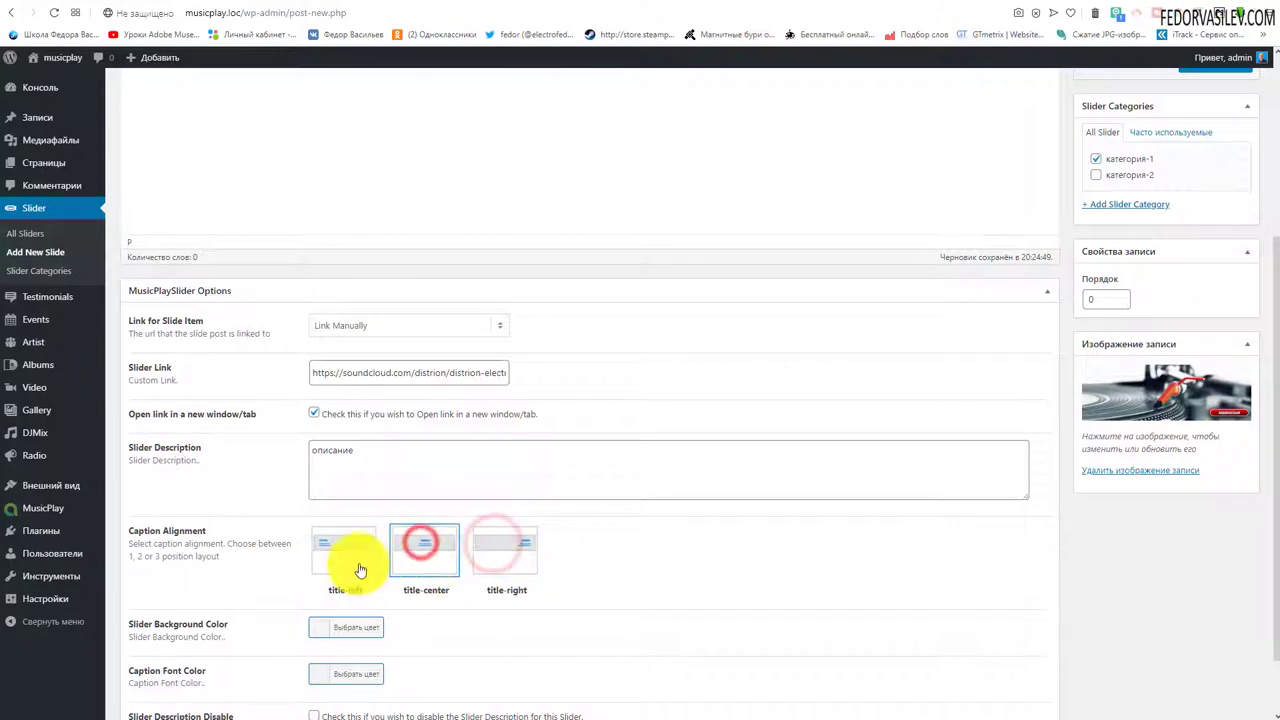
{"action": "left_click", "coordinate": [328, 548]}
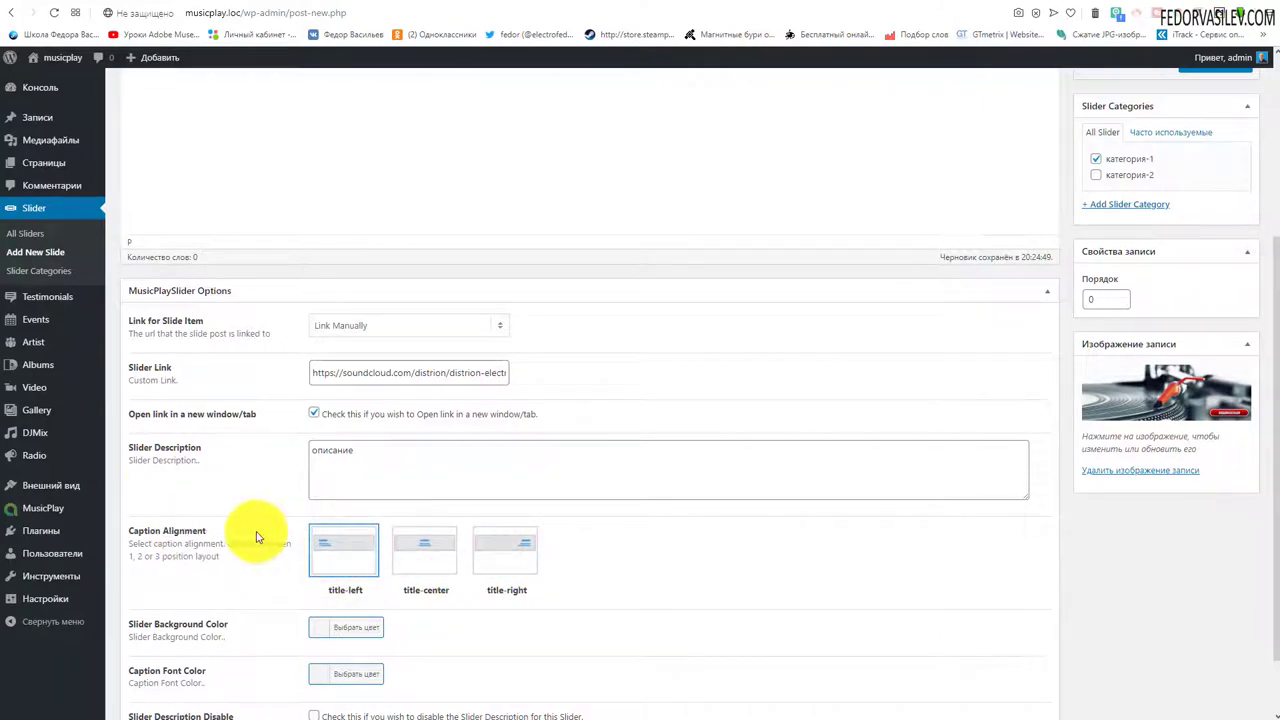
Examine the color pickers for the slide's background color and caption font color.
{"action": "scroll", "coordinate": [210, 500], "scroll_direction": "down", "scroll_amount": 1}
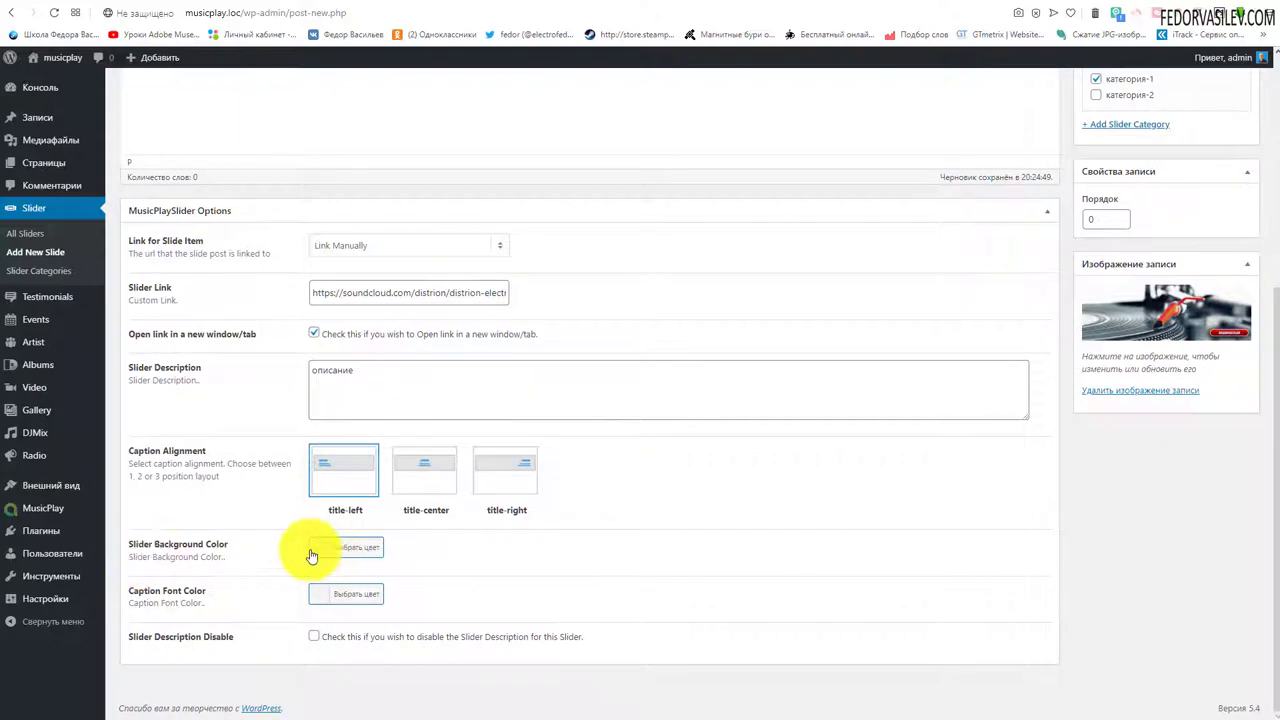
{"action": "scroll", "coordinate": [591, 538], "scroll_direction": "up", "scroll_amount": 4}
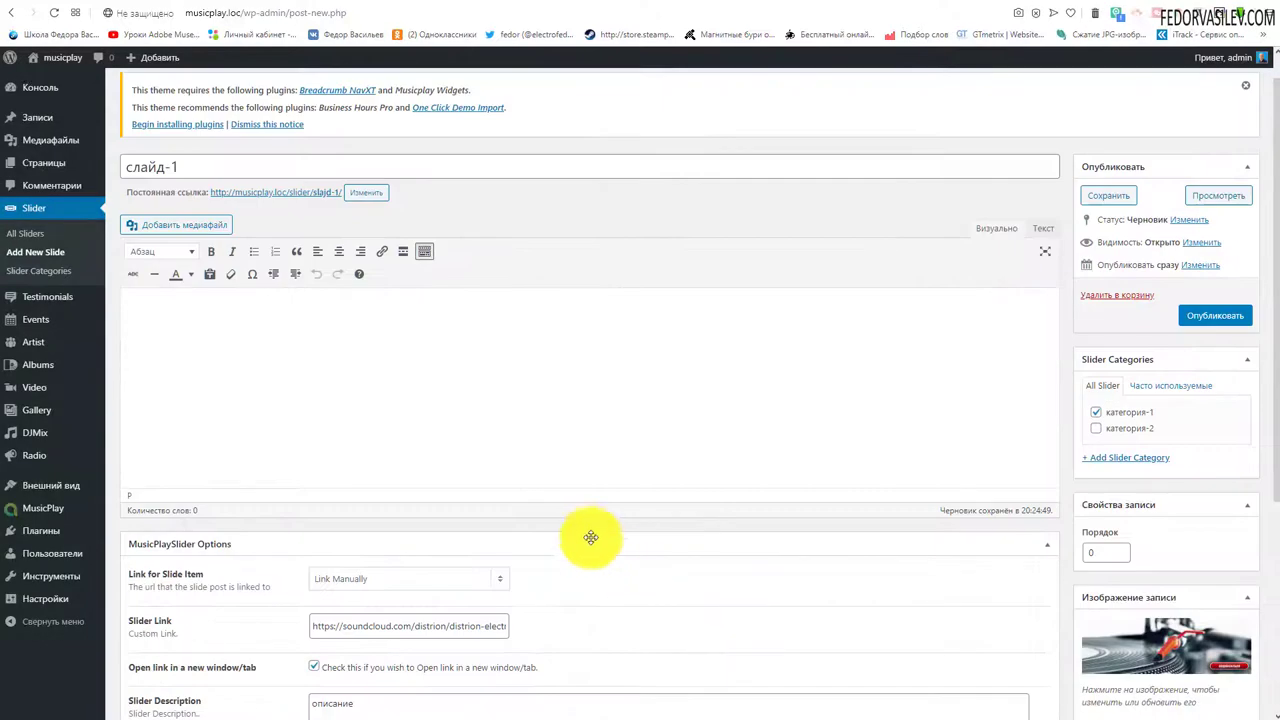
{"action": "scroll", "coordinate": [570, 527], "scroll_direction": "down", "scroll_amount": 4}
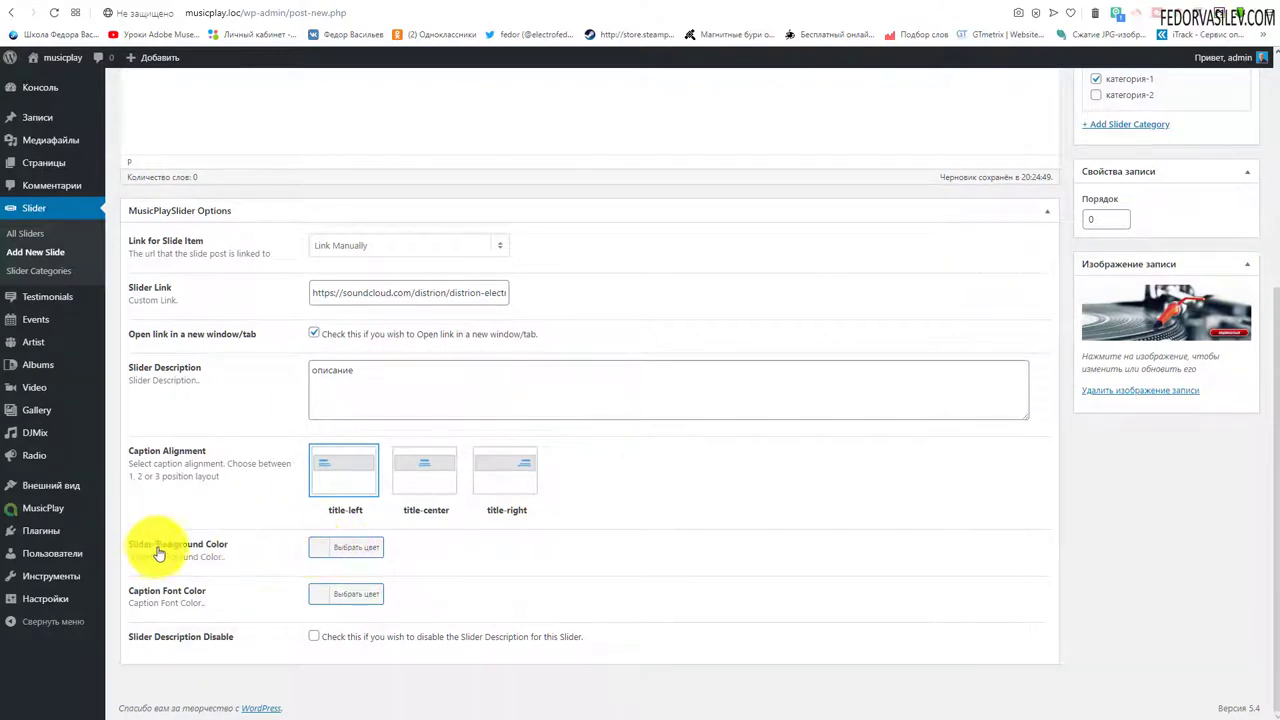
{"action": "left_click", "coordinate": [313, 555]}
{"action": "left_click", "coordinate": [588, 557]}
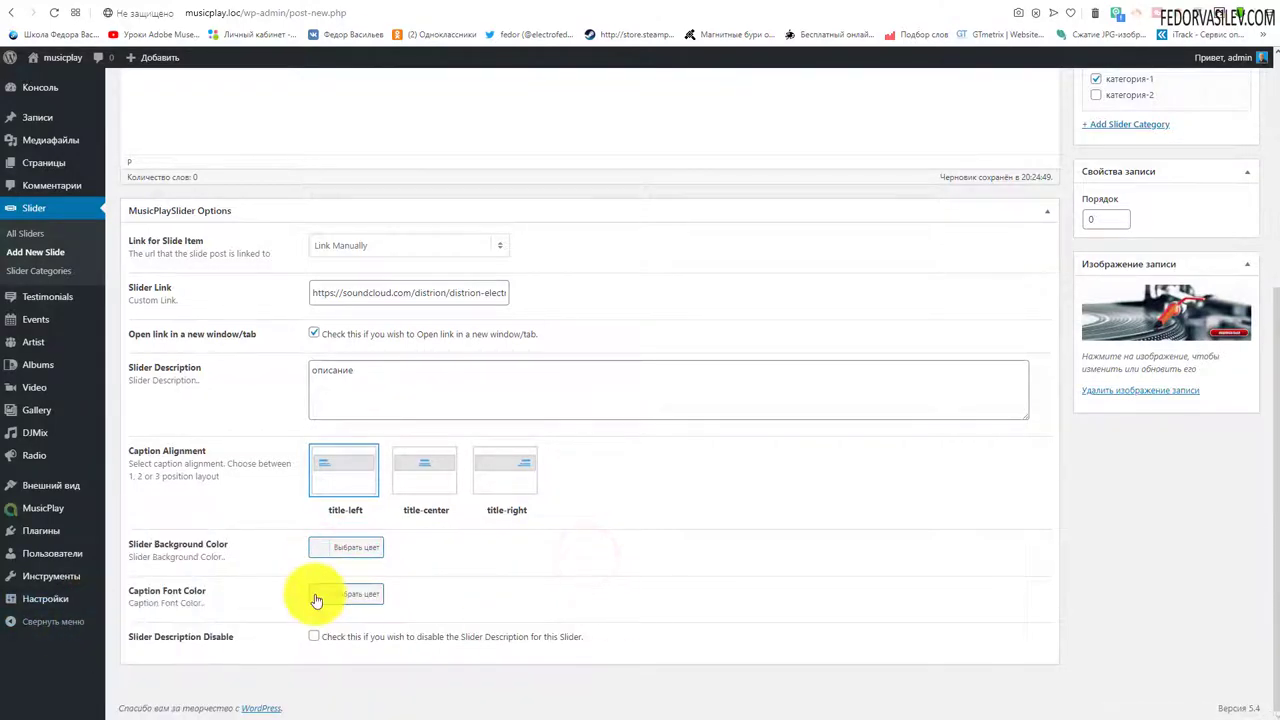
{"action": "left_click", "coordinate": [316, 600]}
{"action": "left_click", "coordinate": [656, 483]}
Examine the slide's description text and the option for disabling the slider description.
{"action": "scroll", "coordinate": [305, 619], "scroll_direction": "up", "scroll_amount": 2}
{"action": "double_click", "coordinate": [383, 517]}
{"action": "scroll", "coordinate": [294, 623], "scroll_direction": "down", "scroll_amount": 2}
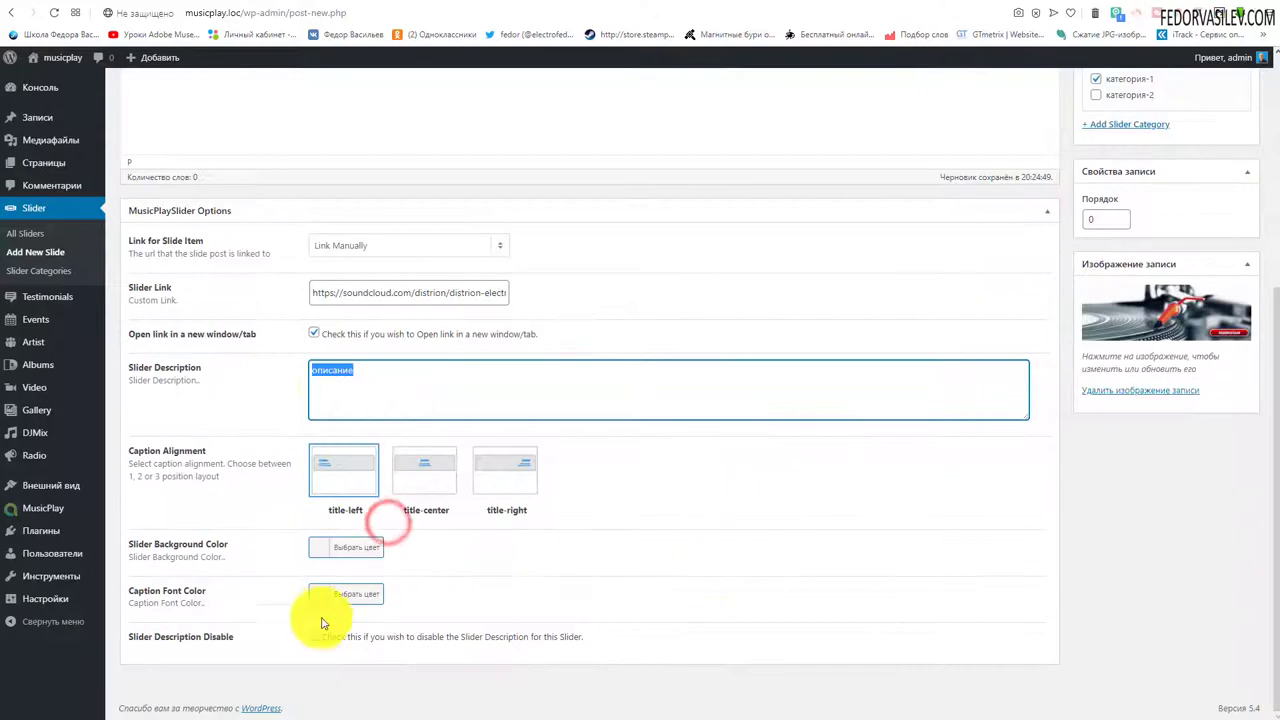
{"action": "left_click", "coordinate": [311, 637]}
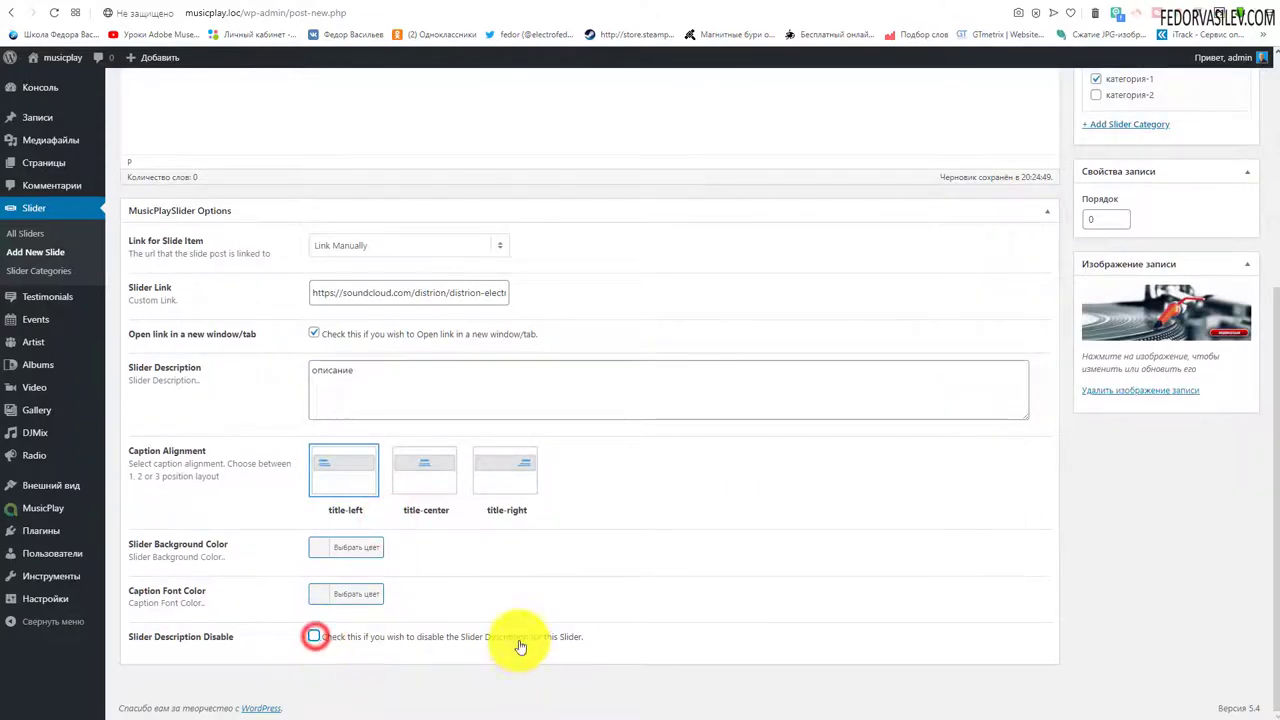
Publish the slide слайд-1.
{"action": "scroll", "coordinate": [366, 206], "scroll_direction": "up", "scroll_amount": 5}
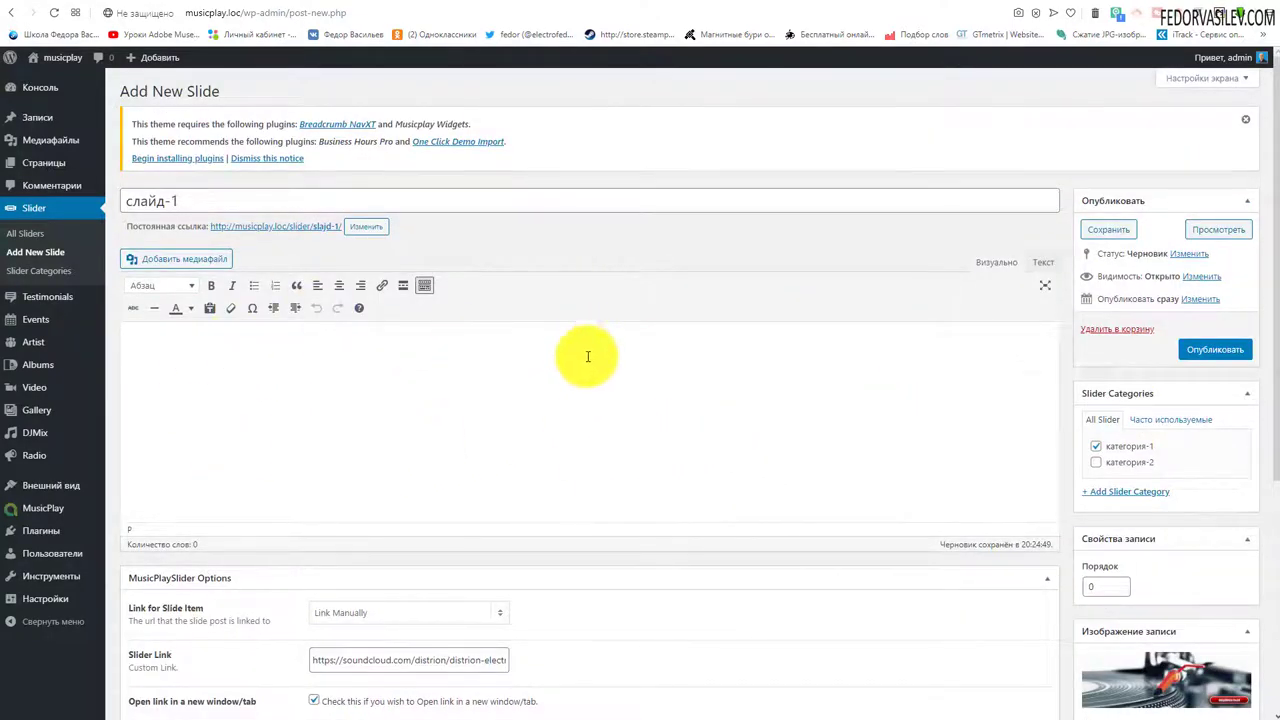
{"action": "scroll", "coordinate": [586, 357], "scroll_direction": "down", "scroll_amount": 3}
{"action": "scroll", "coordinate": [794, 586], "scroll_direction": "up", "scroll_amount": 3}
{"action": "left_click", "coordinate": [1195, 349]}
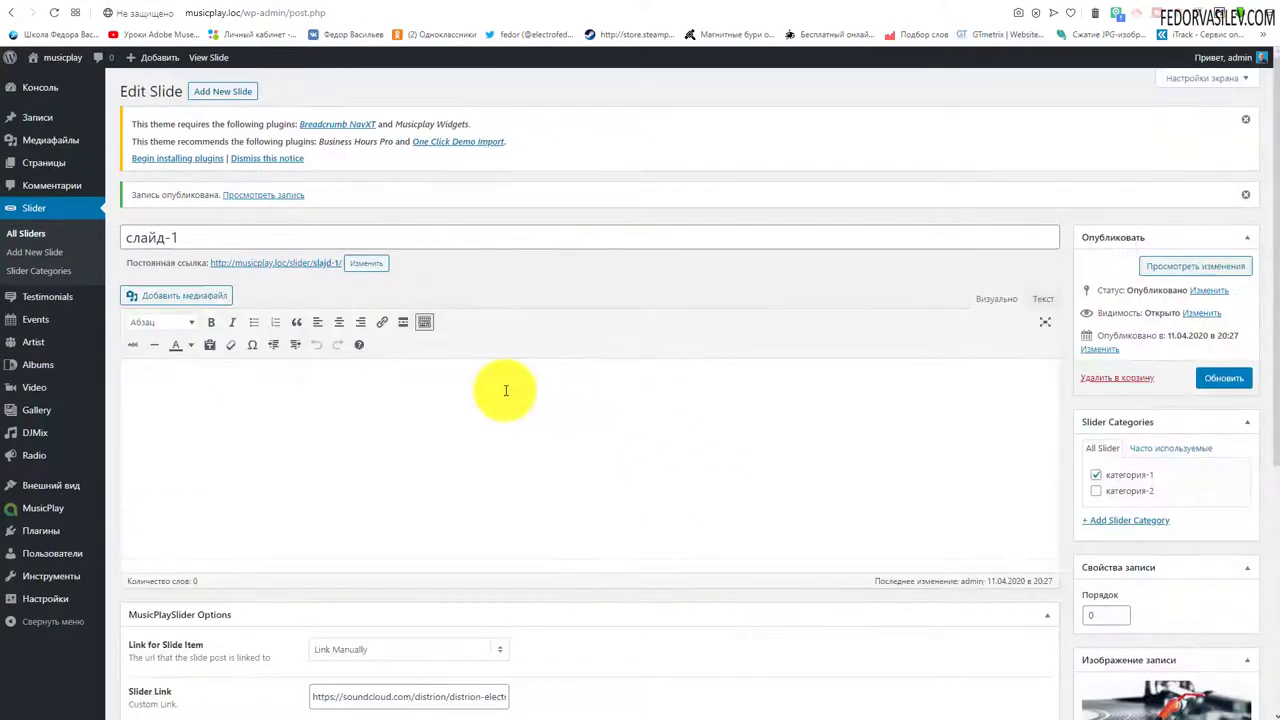
Review the published slide's settings and reload the site's home page to check its slider area.
{"action": "scroll", "coordinate": [506, 390], "scroll_direction": "down", "scroll_amount": 2}
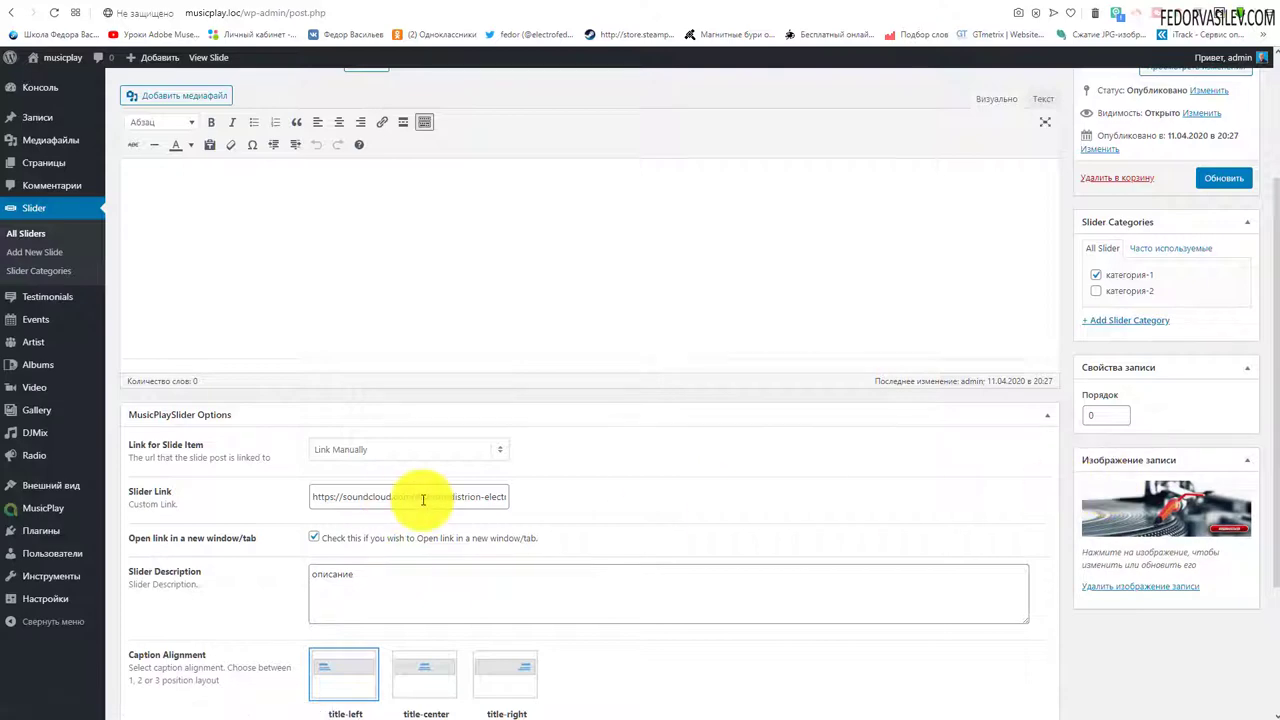
{"action": "scroll", "coordinate": [623, 514], "scroll_direction": "down", "scroll_amount": 2}
{"action": "scroll", "coordinate": [629, 503], "scroll_direction": "up", "scroll_amount": 4}
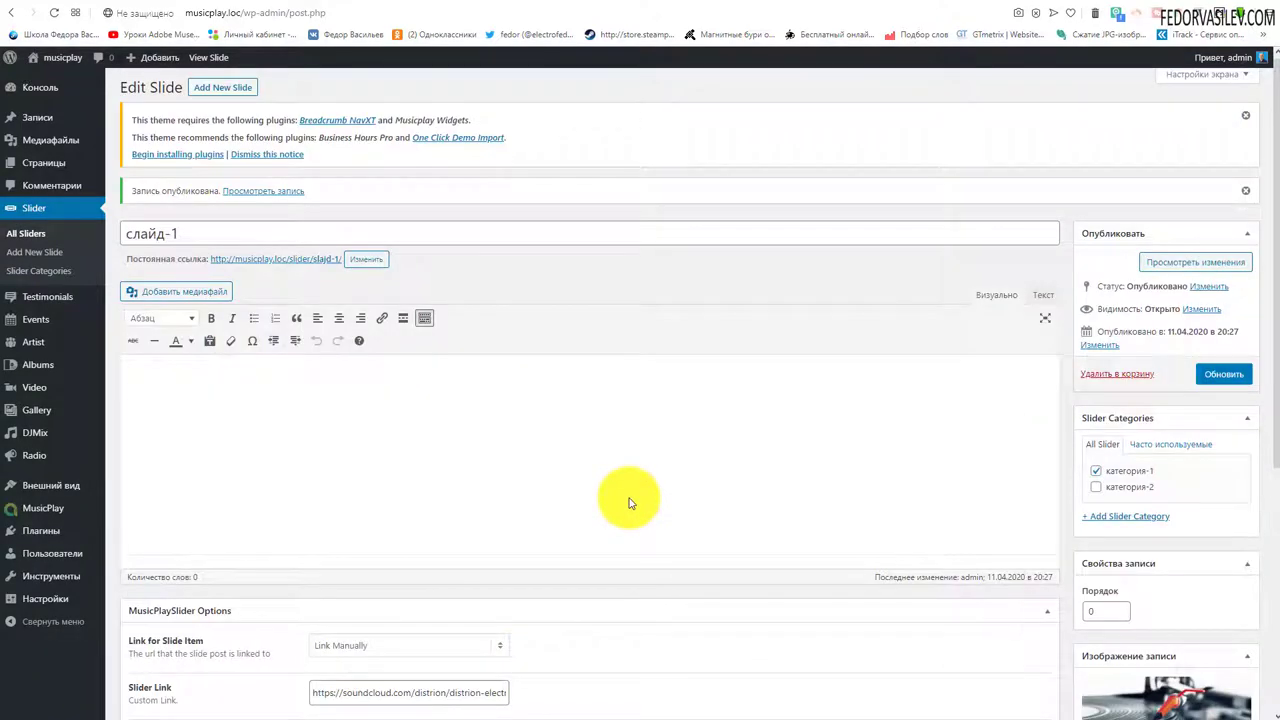
{"action": "scroll", "coordinate": [611, 497], "scroll_direction": "down", "scroll_amount": 3}
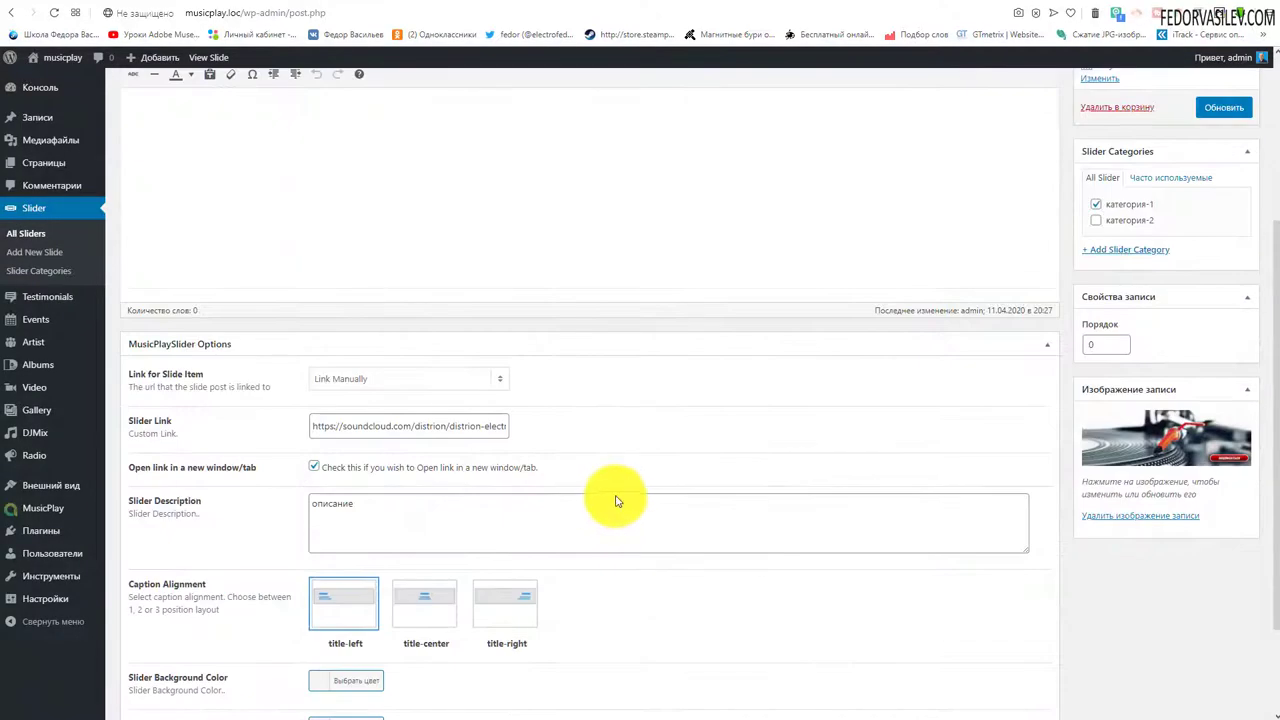
{"action": "scroll", "coordinate": [616, 500], "scroll_direction": "up", "scroll_amount": 3}
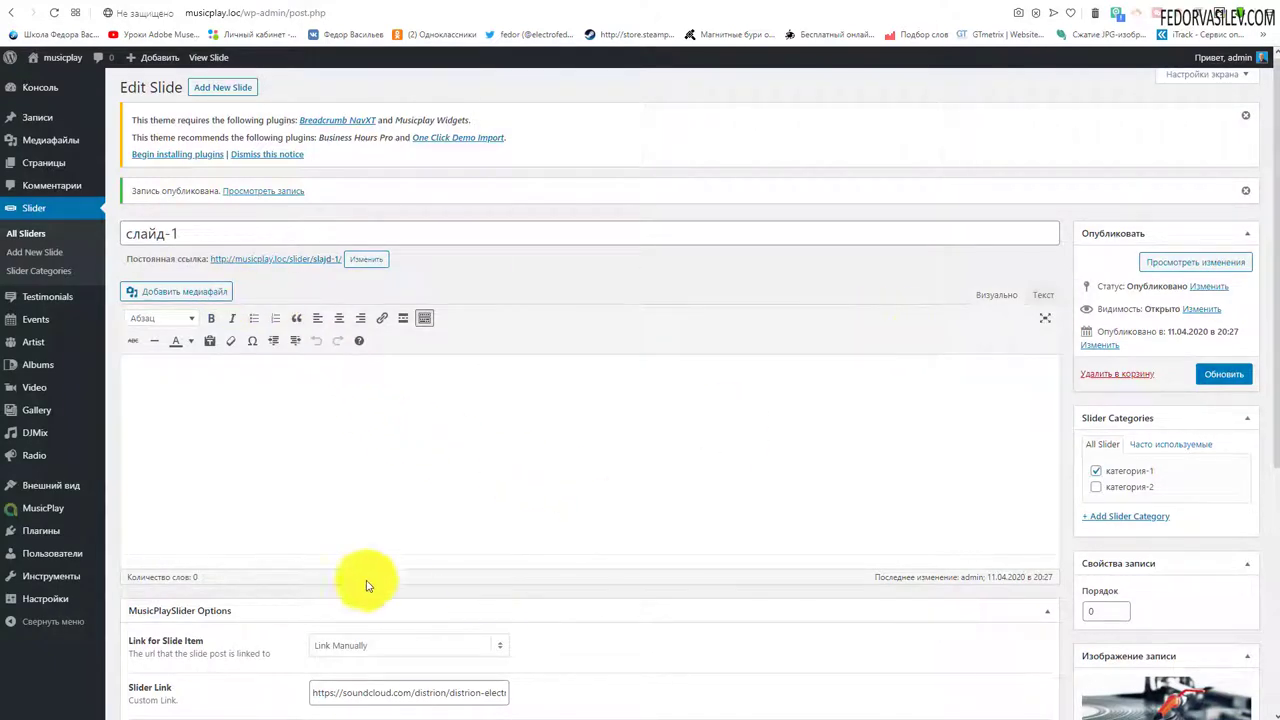
{"action": "left_click", "coordinate": [1000, 6]}
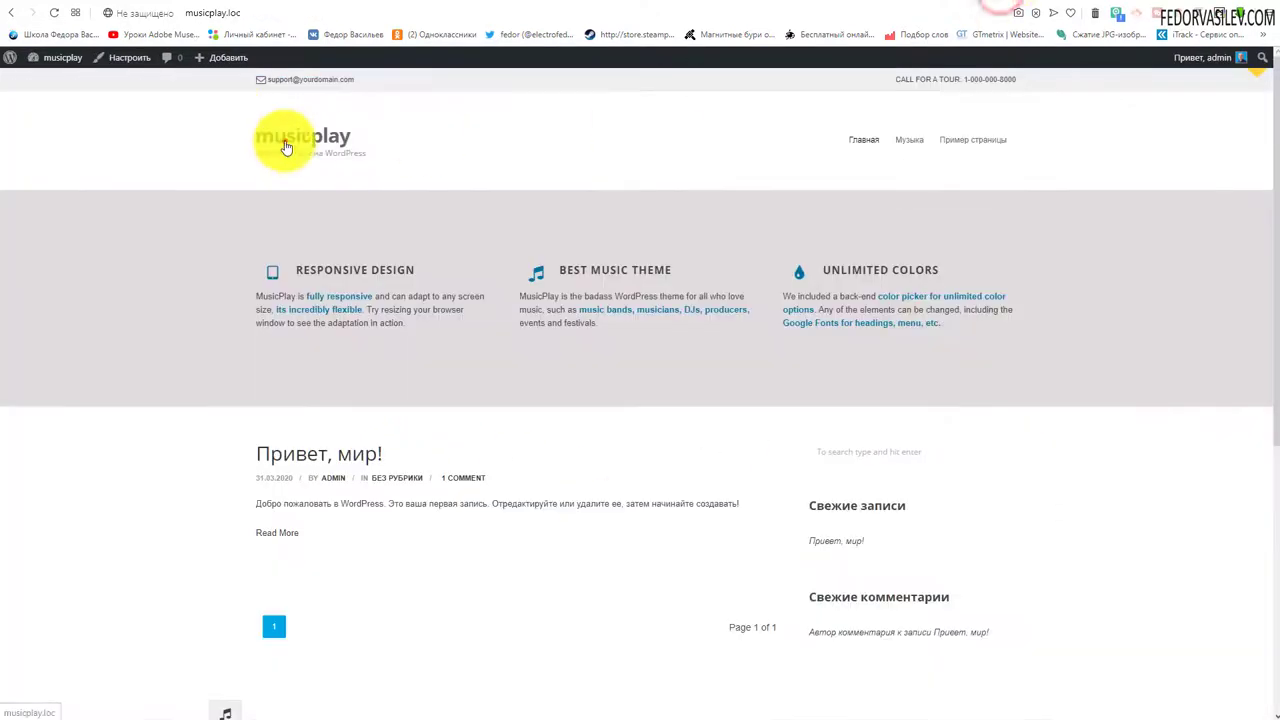
{"action": "left_click", "coordinate": [282, 138]}
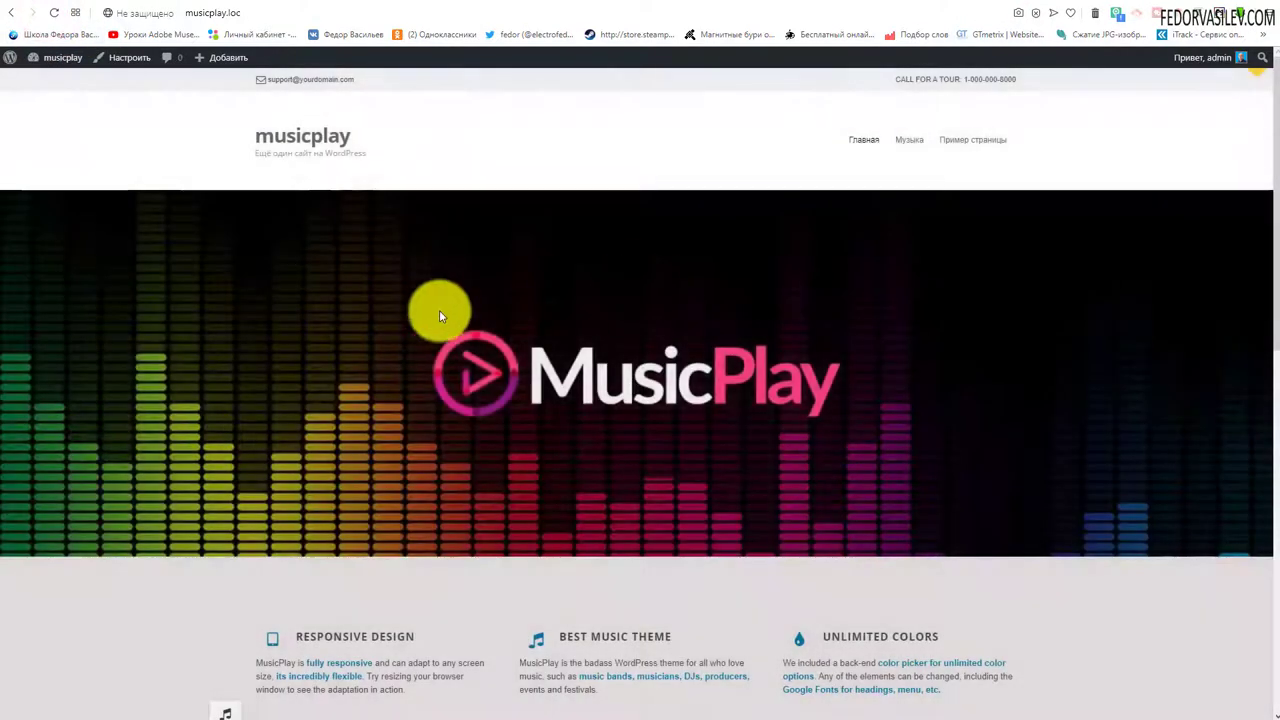
{"action": "scroll", "coordinate": [435, 312], "scroll_direction": "down", "scroll_amount": 3}
{"action": "scroll", "coordinate": [429, 318], "scroll_direction": "up", "scroll_amount": 3}
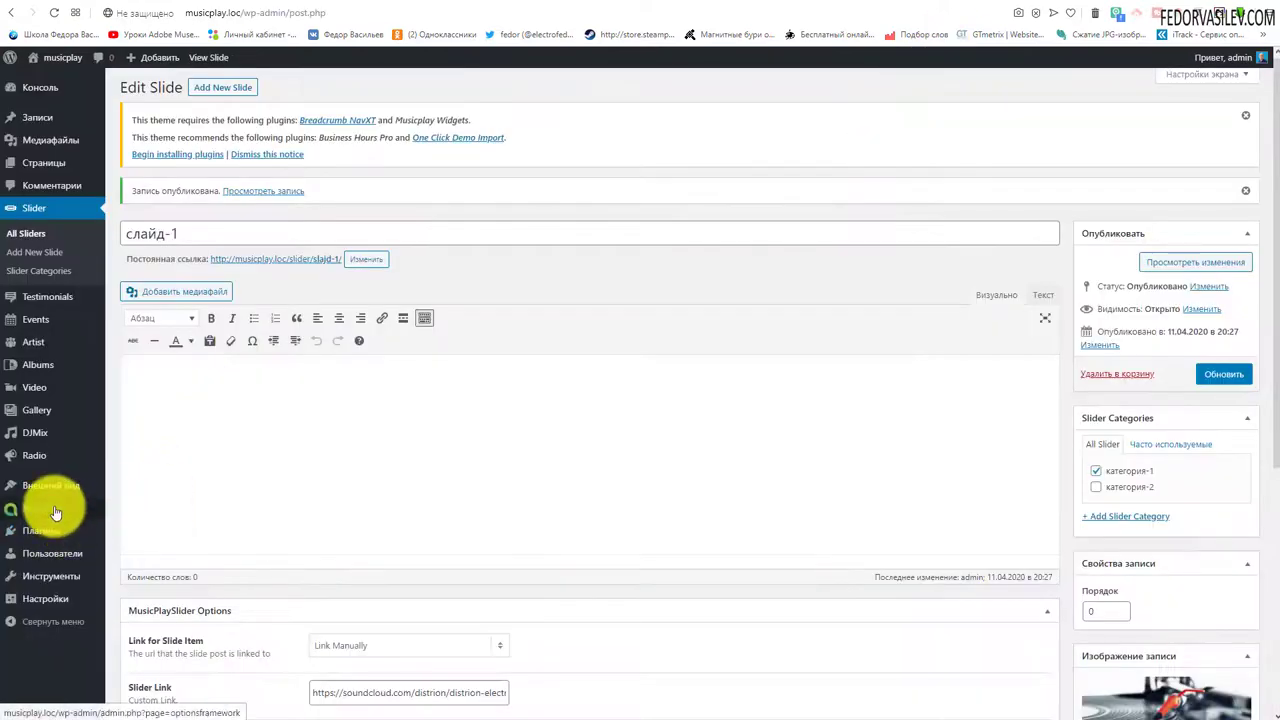
In the MusicPlay theme's slider options, choose Flex Slider for the front page with категория-1 as its slider category.
{"action": "left_click", "coordinate": [55, 510]}
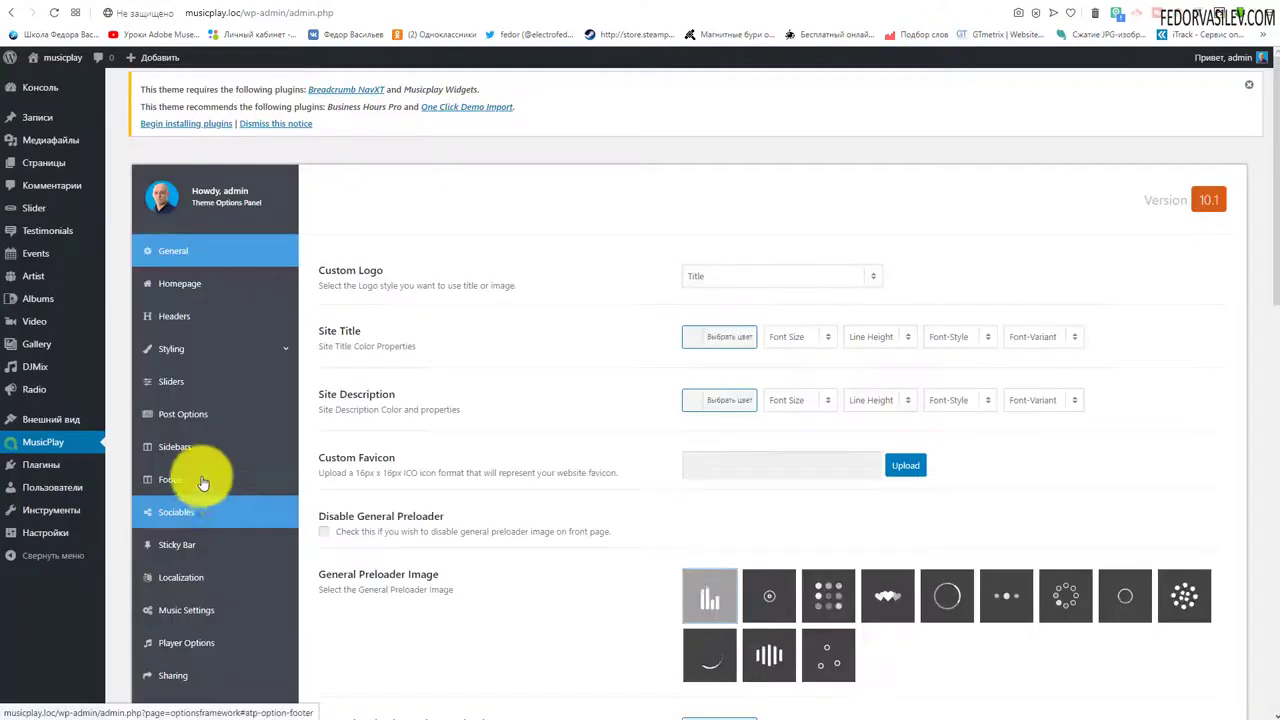
{"action": "left_click", "coordinate": [191, 390]}
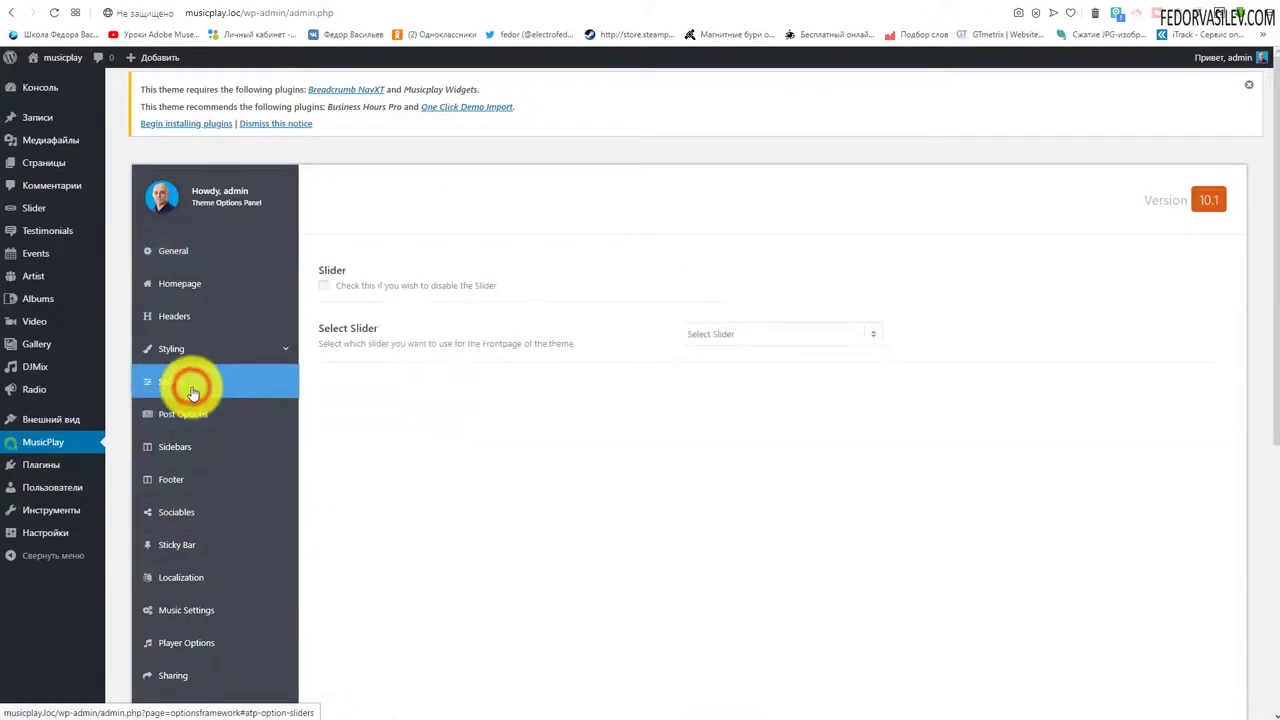
{"action": "left_click", "coordinate": [697, 334]}
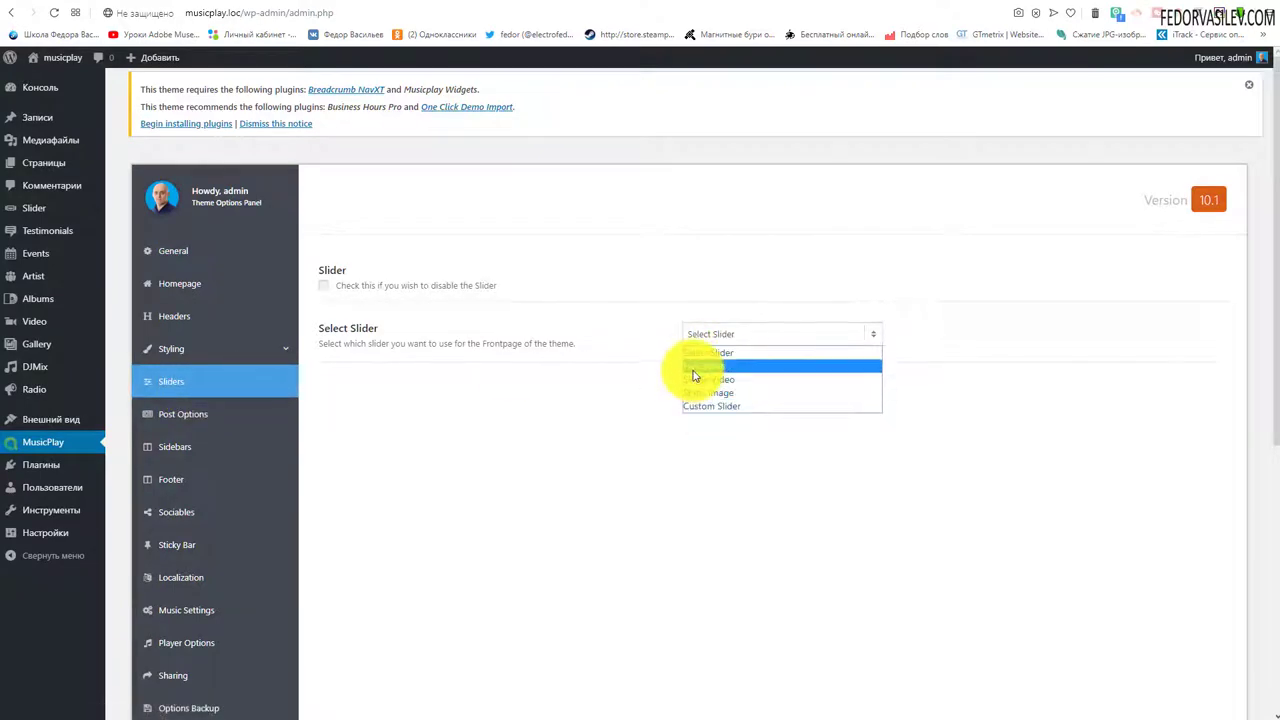
{"action": "left_click", "coordinate": [695, 367]}
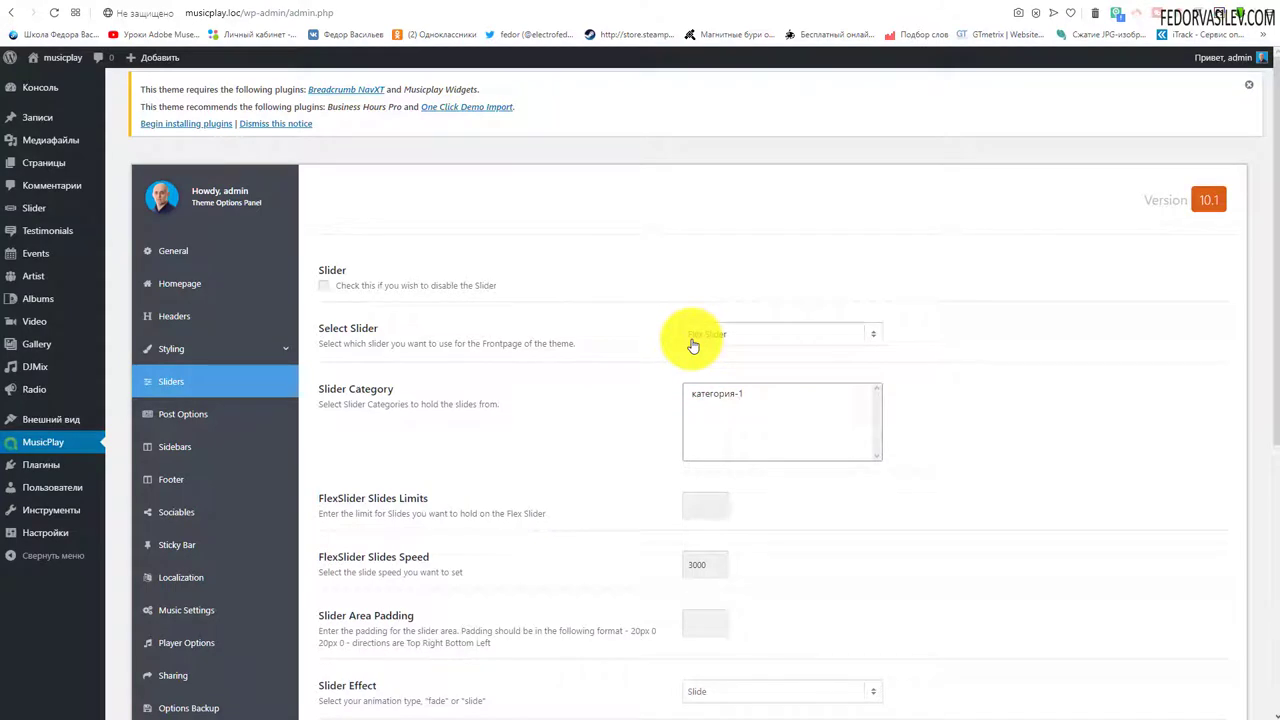
{"action": "left_click", "coordinate": [714, 393]}
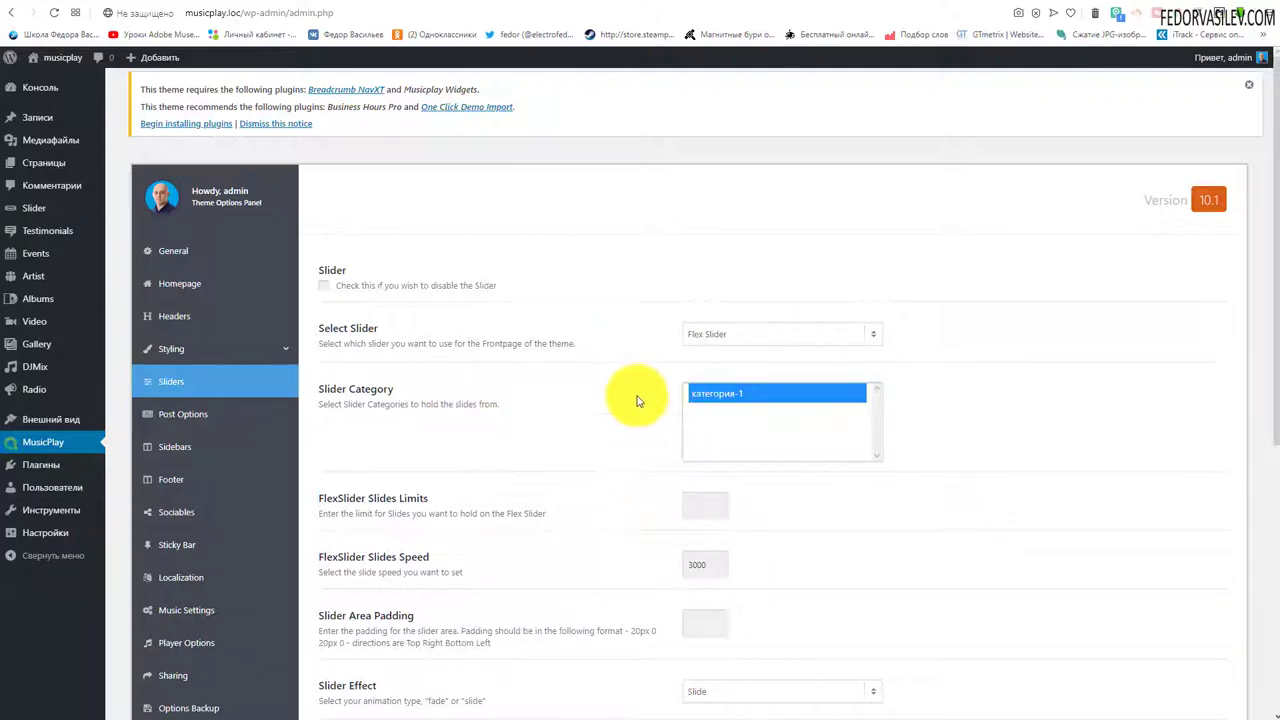
Switch the front page slider type to Single Video and examine its Video Embed Code setting.
{"action": "left_click", "coordinate": [724, 334]}
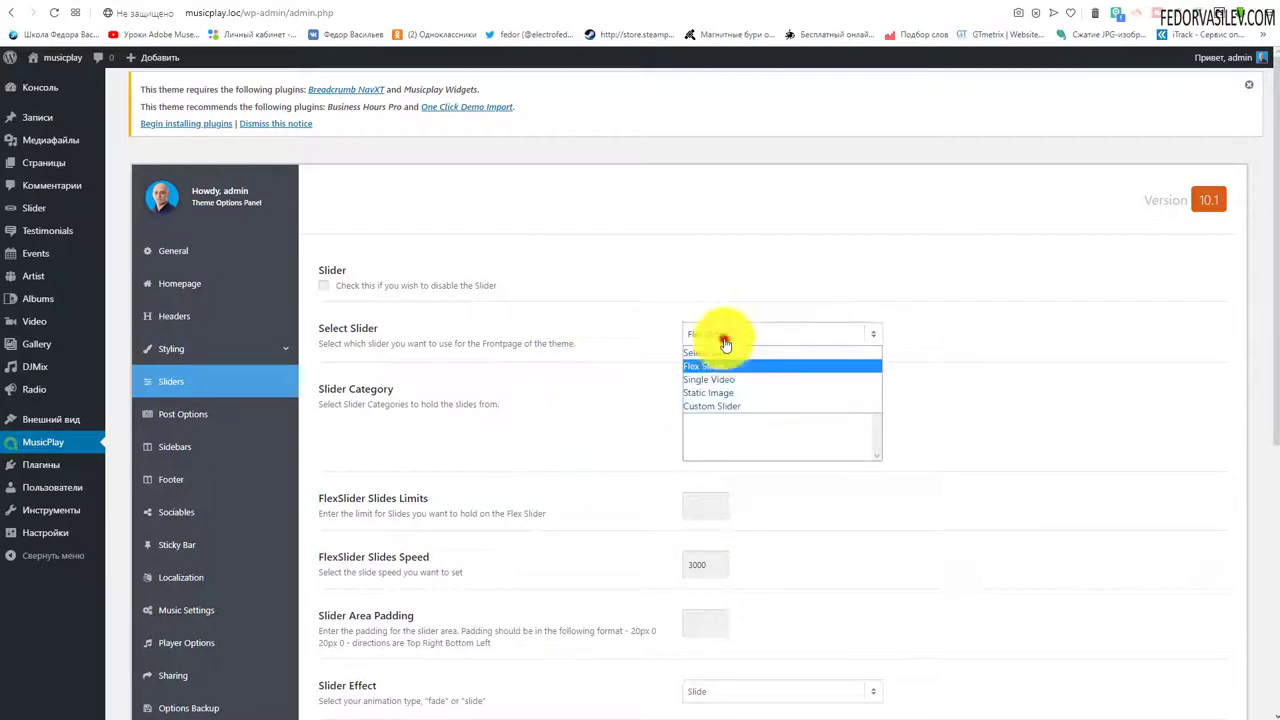
{"action": "left_click", "coordinate": [730, 377]}
{"action": "left_click", "coordinate": [509, 466]}
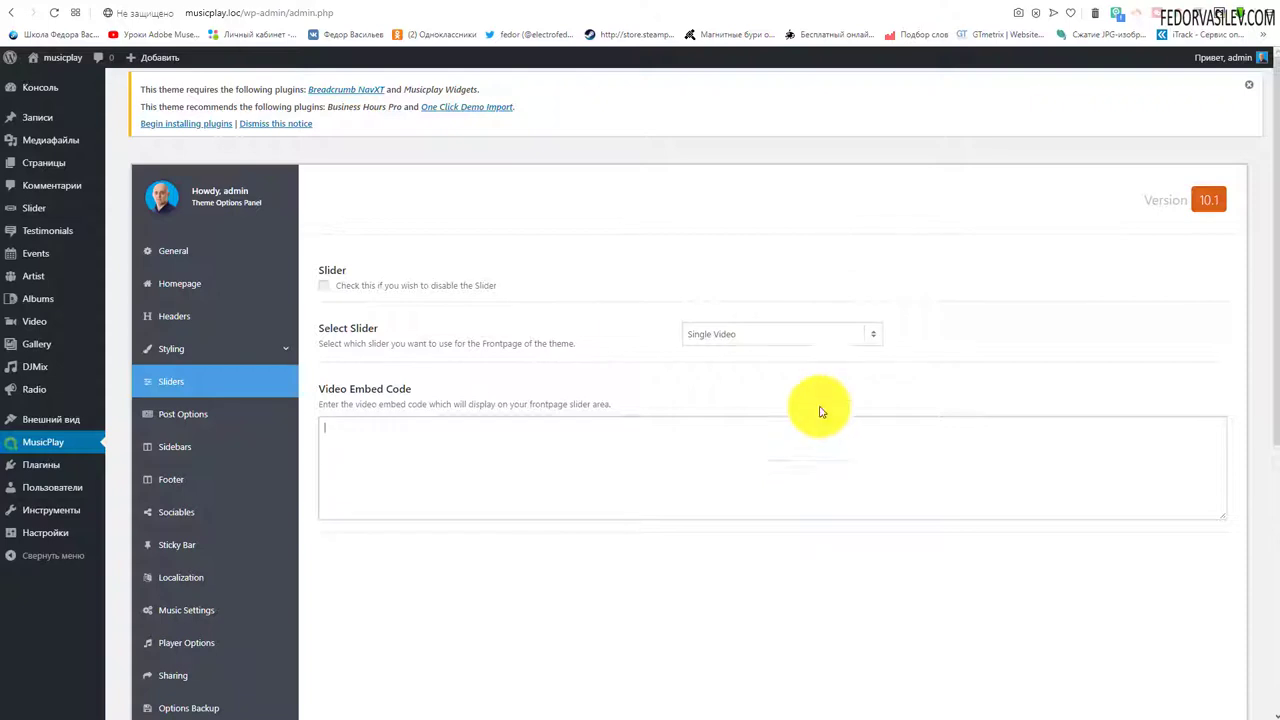
{"action": "left_click", "coordinate": [415, 393]}
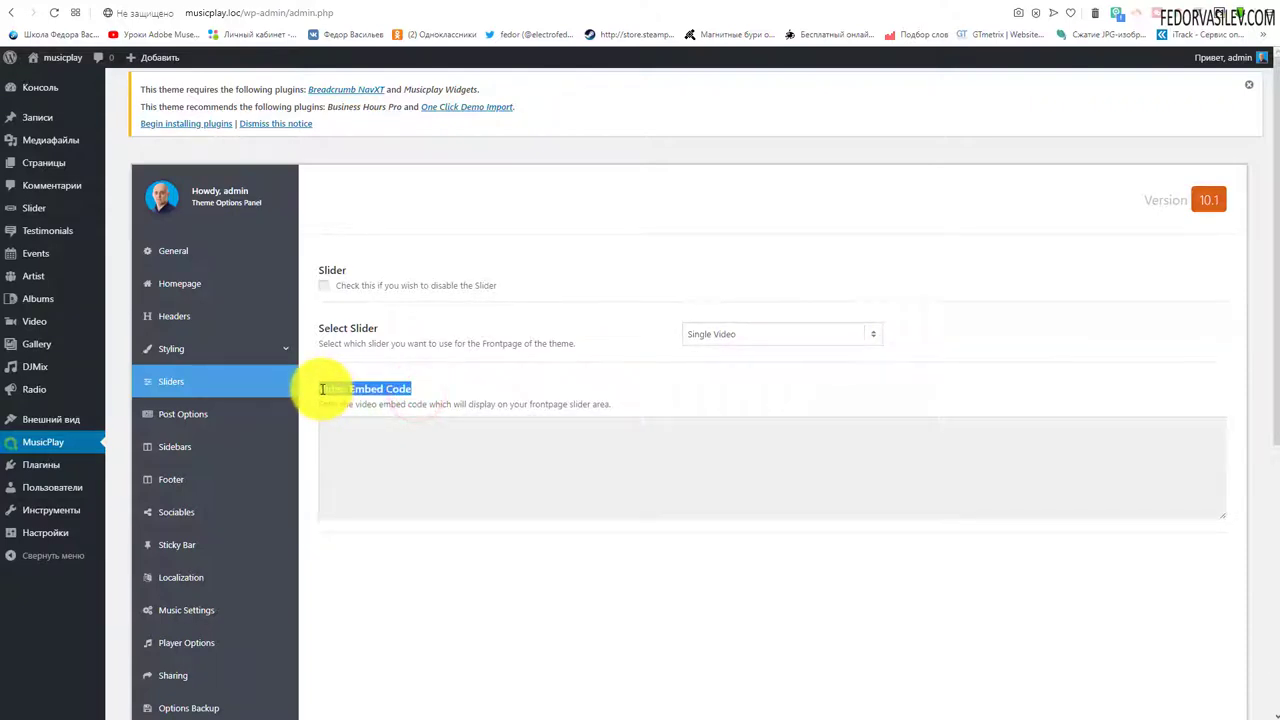
{"action": "left_click", "coordinate": [564, 375]}
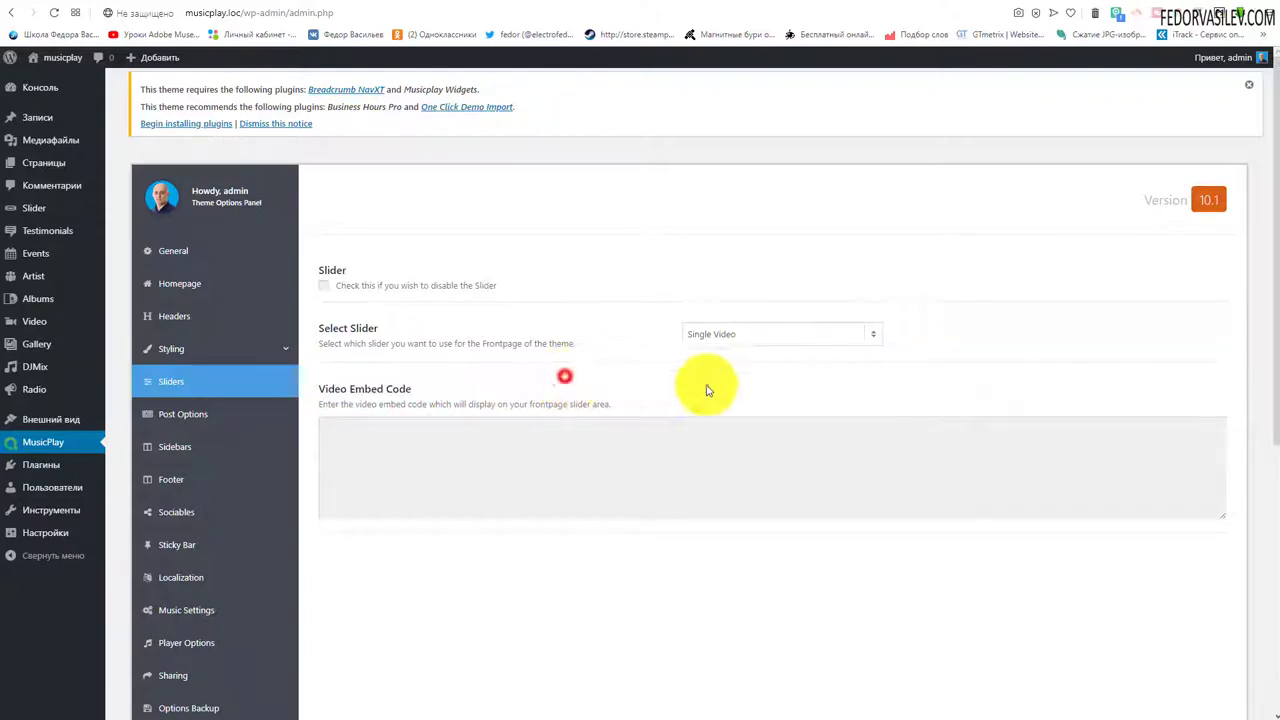
Switch the front page slider type to Static Image and look through the image library without choosing a file.
{"action": "left_click", "coordinate": [776, 341]}
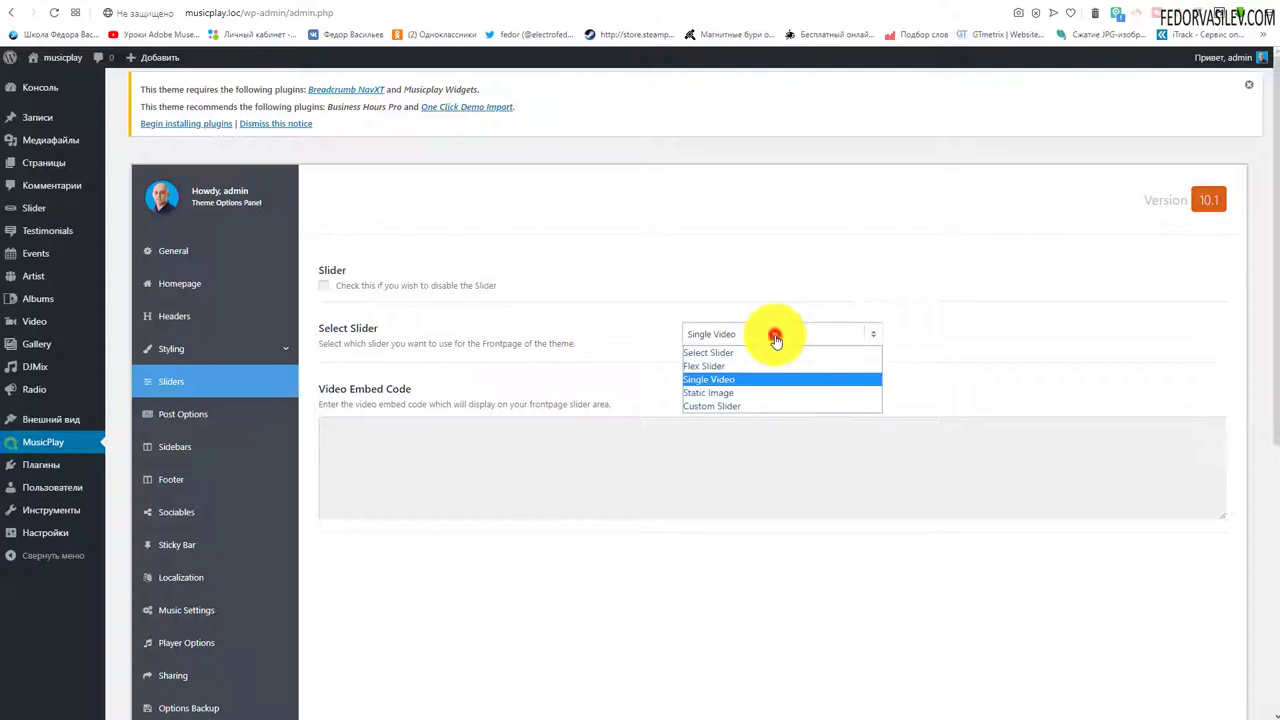
{"action": "left_click", "coordinate": [777, 395]}
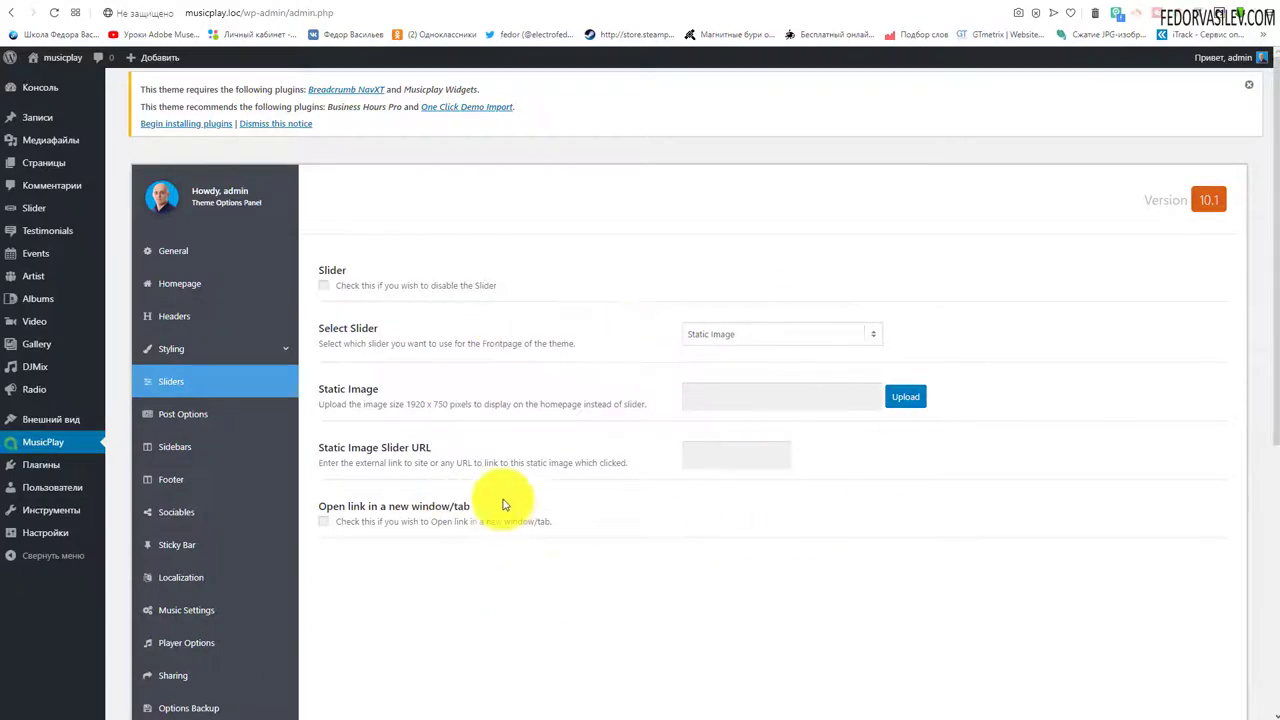
{"action": "left_click", "coordinate": [912, 400]}
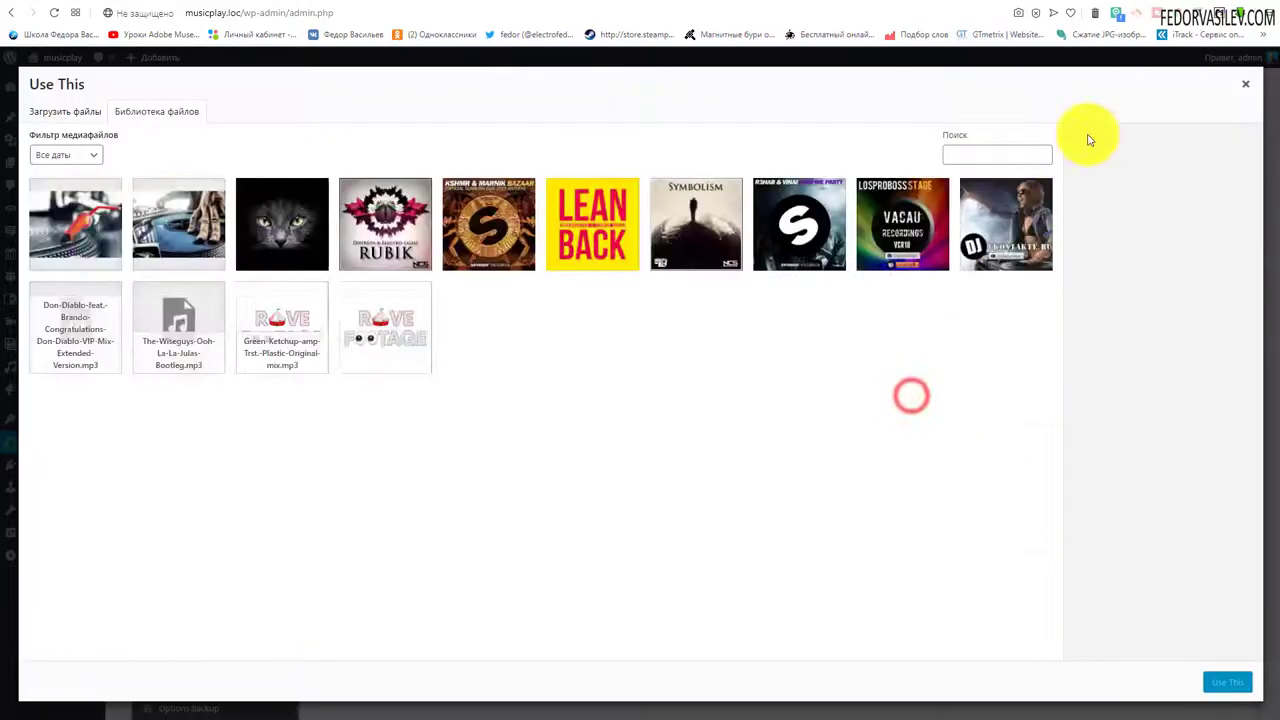
{"action": "left_click", "coordinate": [1245, 84]}
Switch the front page slider type to Custom Slider and examine its shortcode field.
{"action": "left_click", "coordinate": [720, 335]}
{"action": "left_click", "coordinate": [711, 406]}
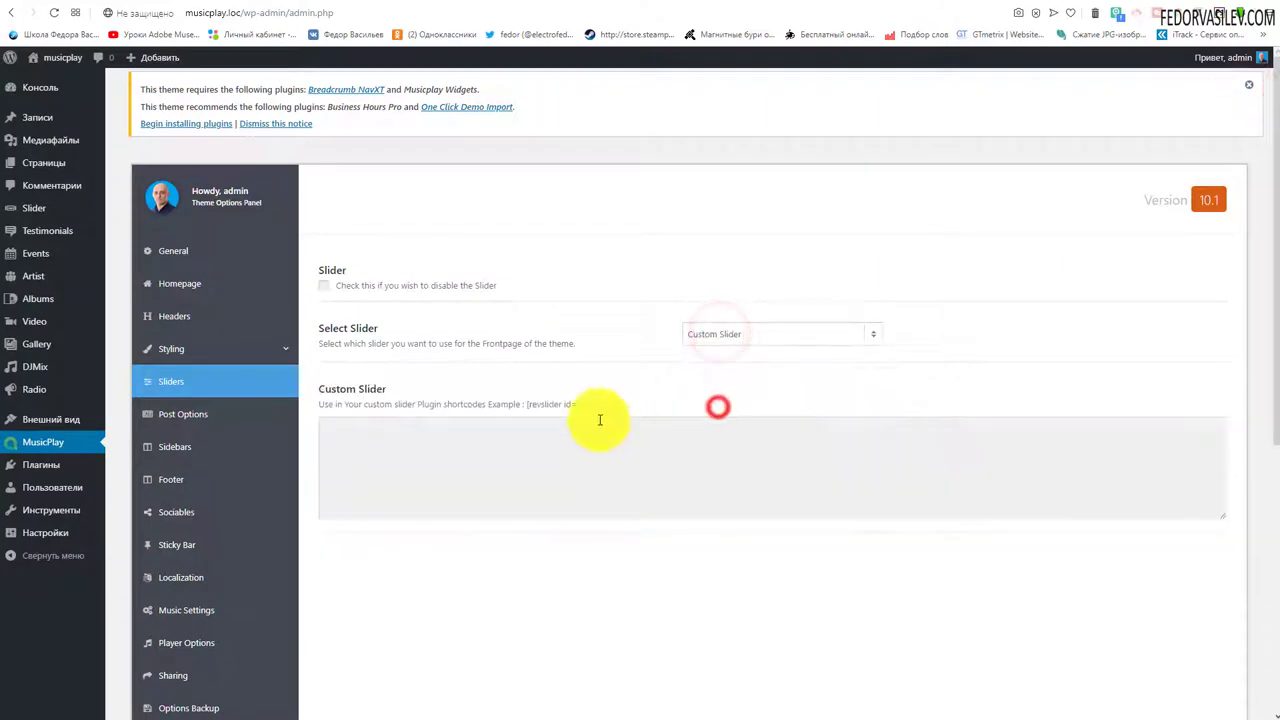
{"action": "left_click", "coordinate": [473, 466]}
Return the front page slider type to Flex Slider, keeping категория-1 selected as the source of slides.
{"action": "left_click", "coordinate": [737, 336]}
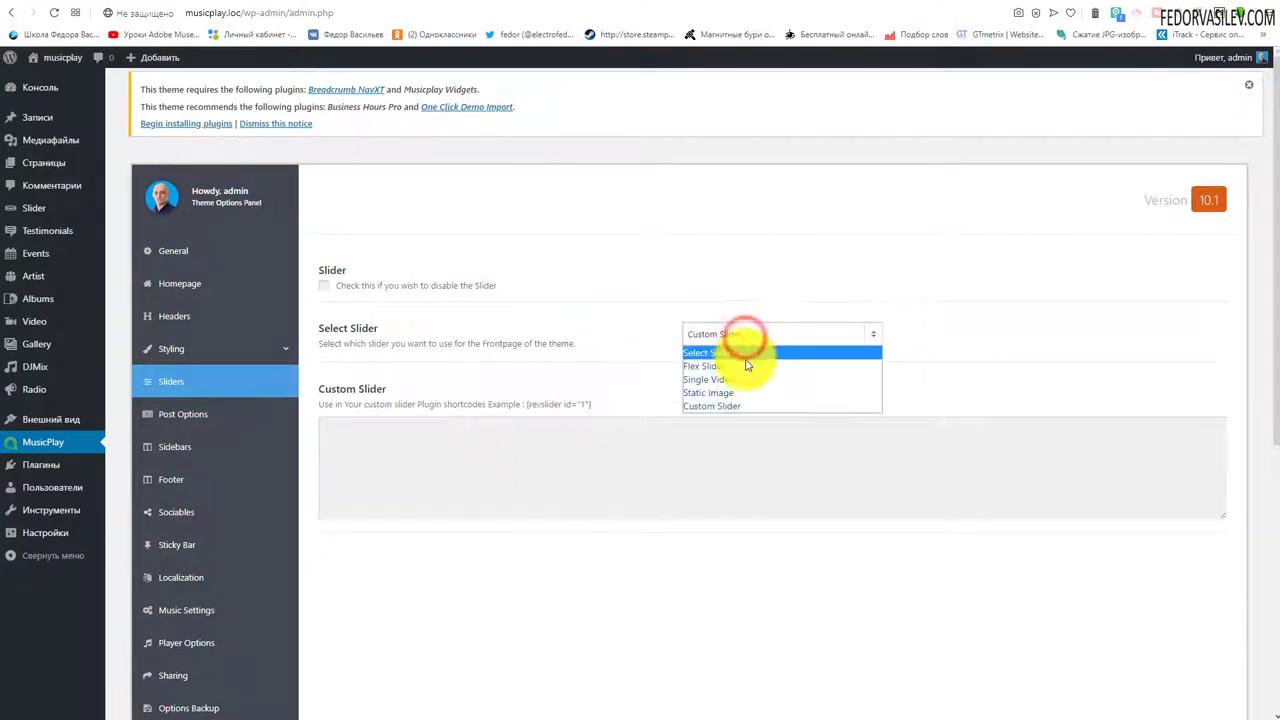
{"action": "left_click", "coordinate": [746, 366]}
{"action": "left_click", "coordinate": [723, 394]}
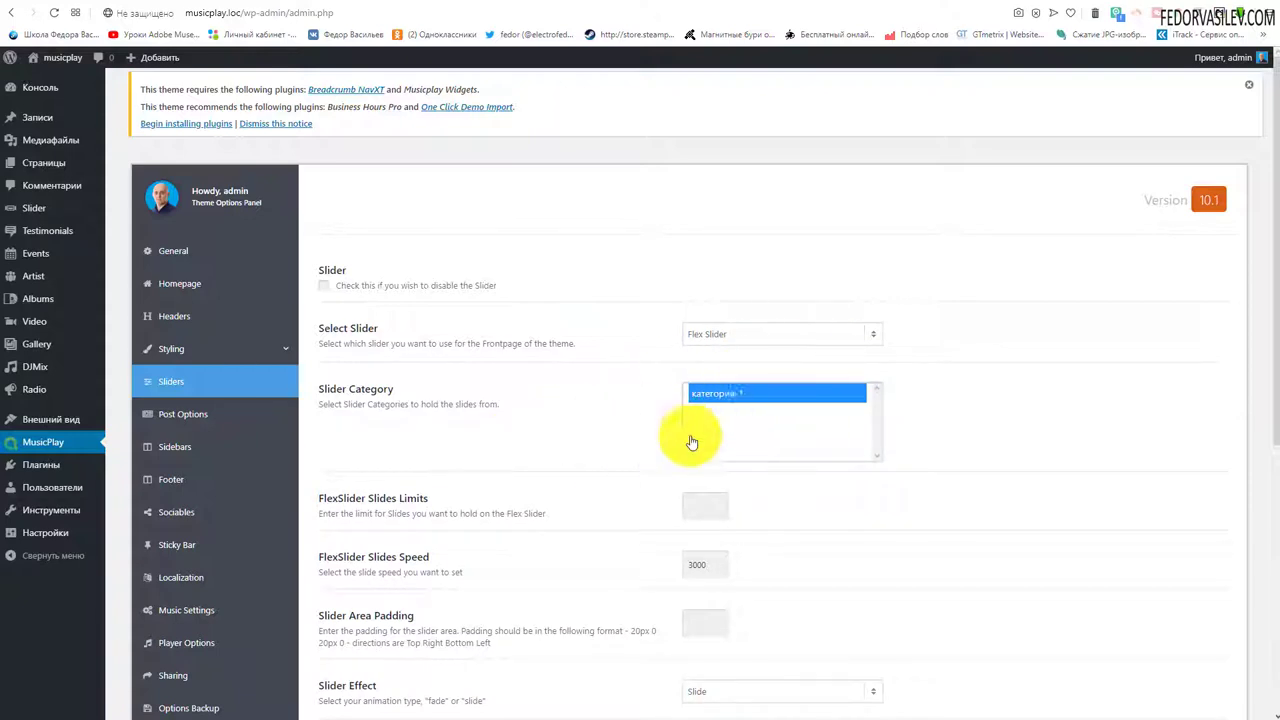
Try a FlexSlider slides limit of 2, and clear the limit again.
{"action": "scroll", "coordinate": [593, 376], "scroll_direction": "down", "scroll_amount": 3}
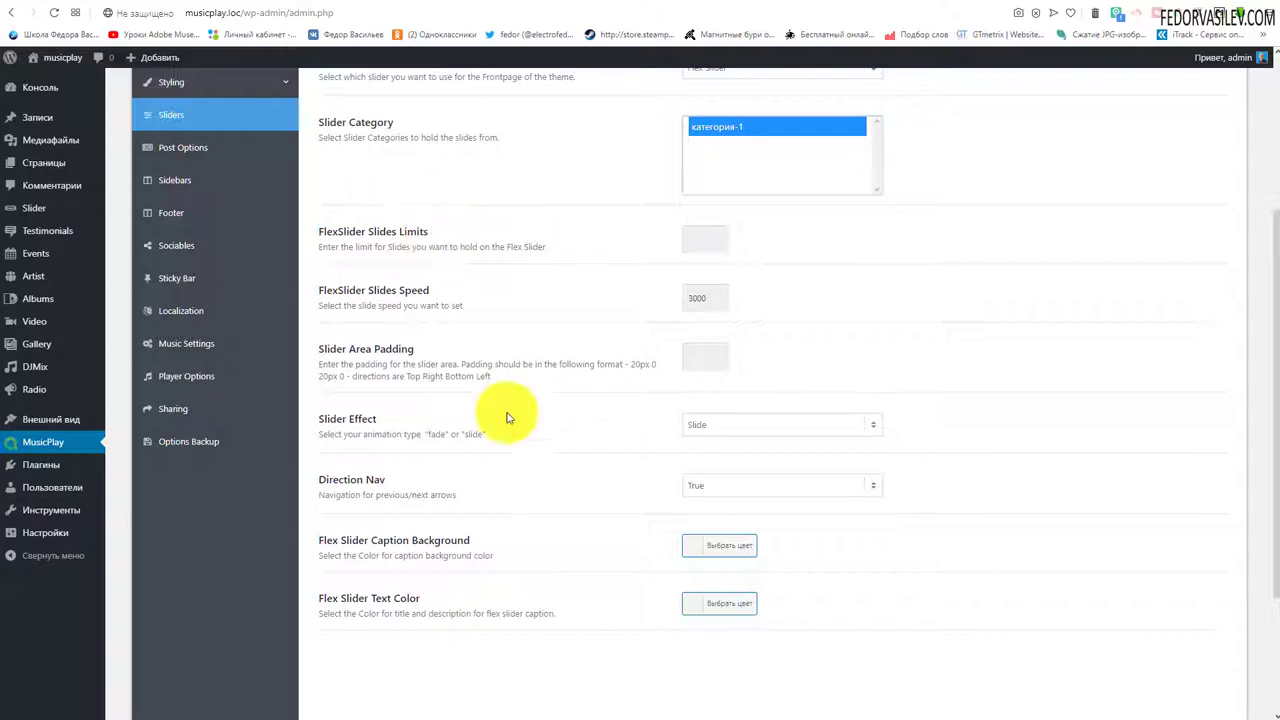
{"action": "scroll", "coordinate": [540, 550], "scroll_direction": "up", "scroll_amount": 1}
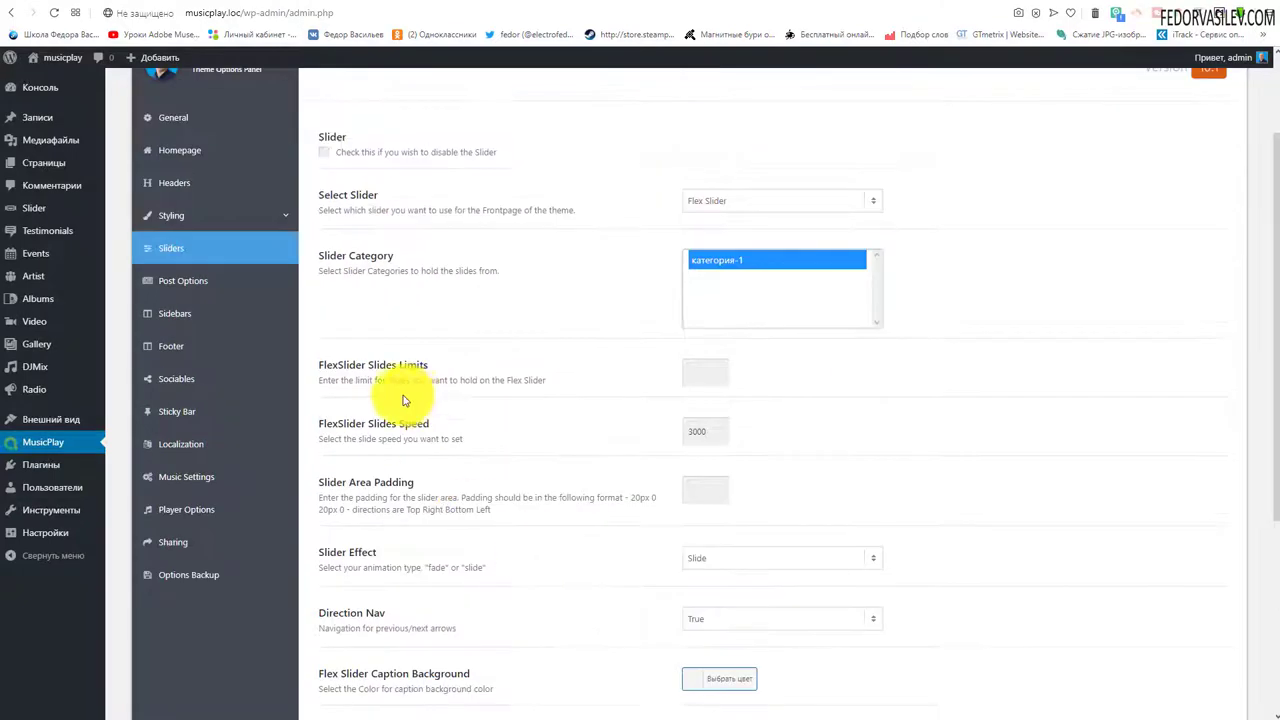
{"action": "triple_click", "coordinate": [449, 372]}
{"action": "left_click", "coordinate": [824, 372]}
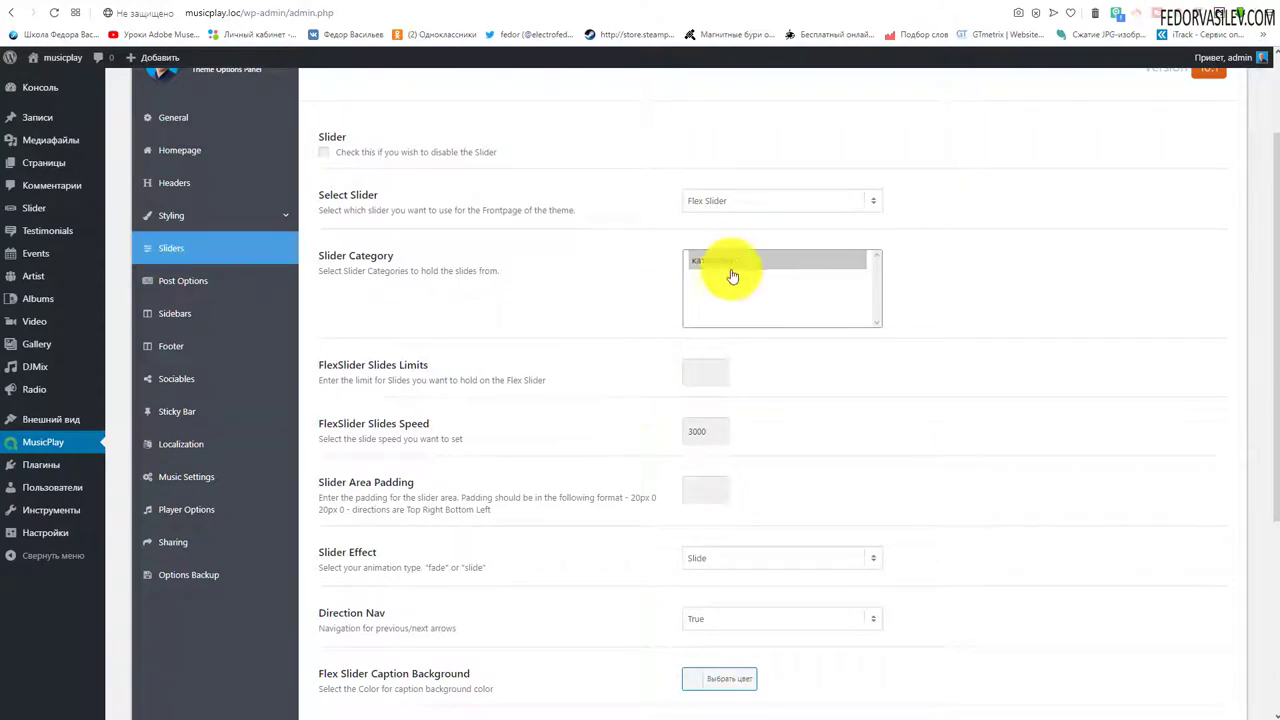
{"action": "left_click", "coordinate": [717, 373]}
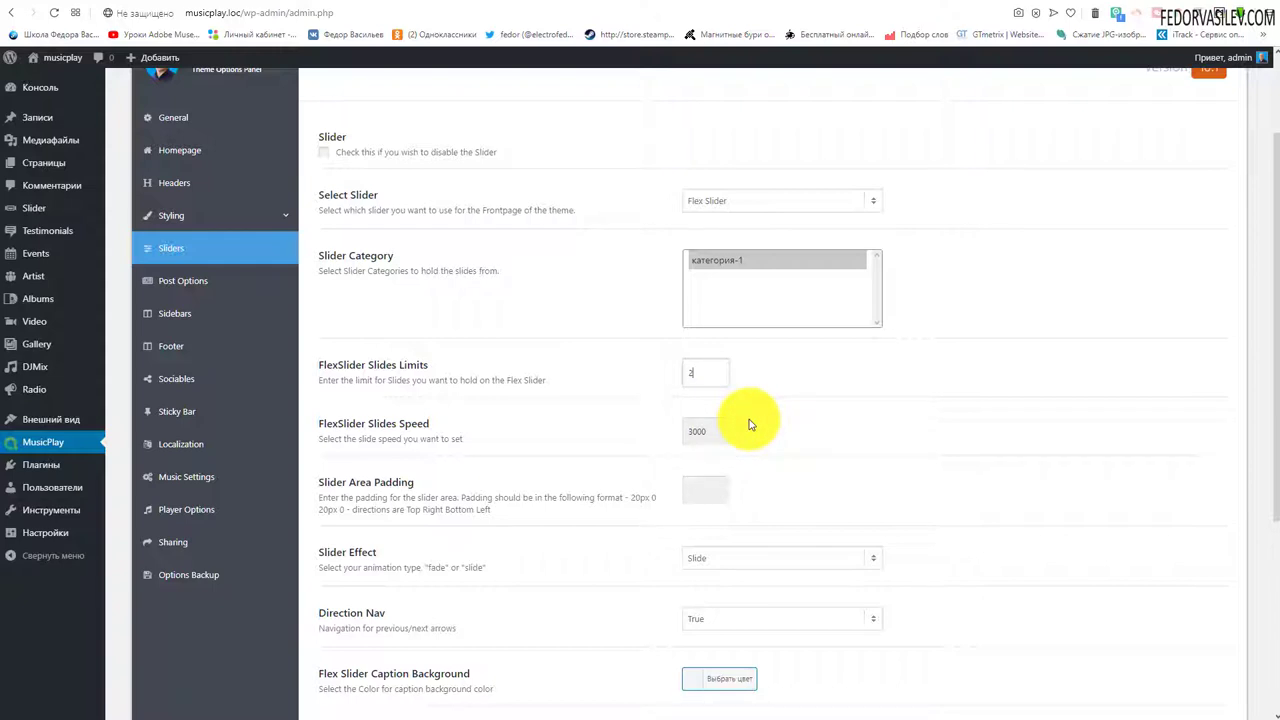
{"action": "key", "text": "BackSpace"}
Examine the FlexSlider slides speed setting.
{"action": "left_click_drag", "start_coordinate": [454, 439], "coordinate": [369, 436]}
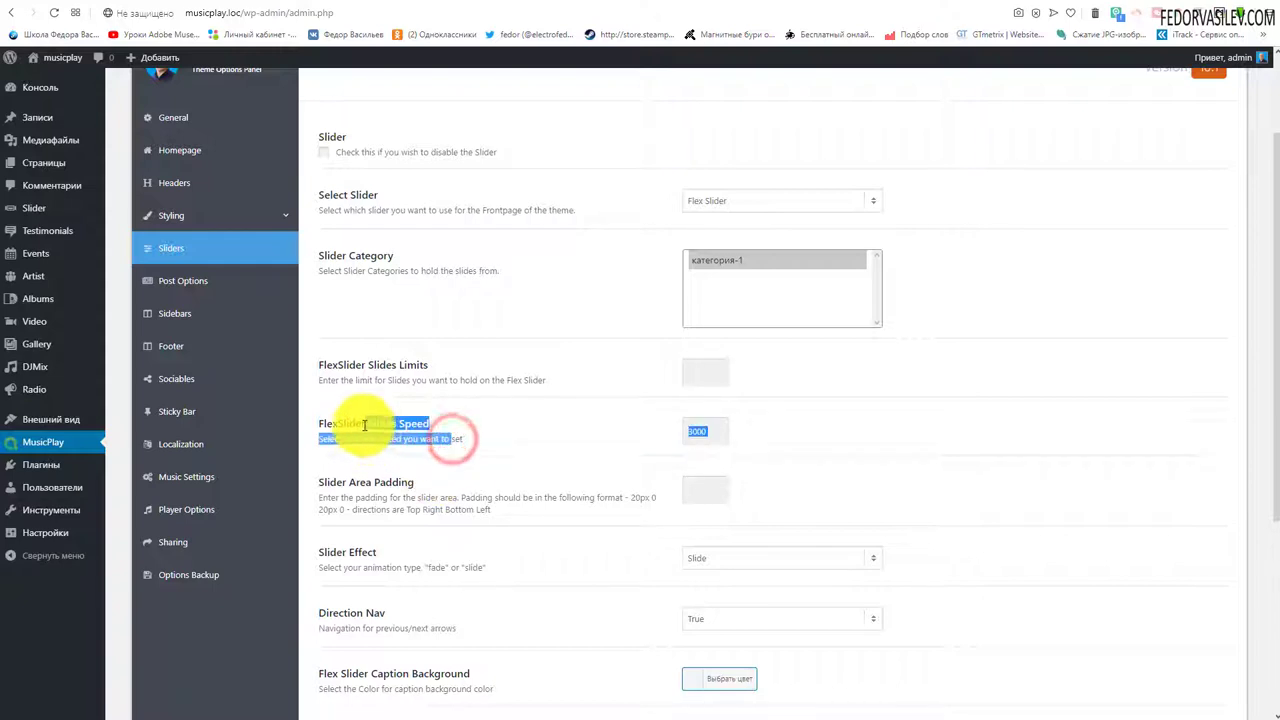
{"action": "left_click", "coordinate": [551, 420]}
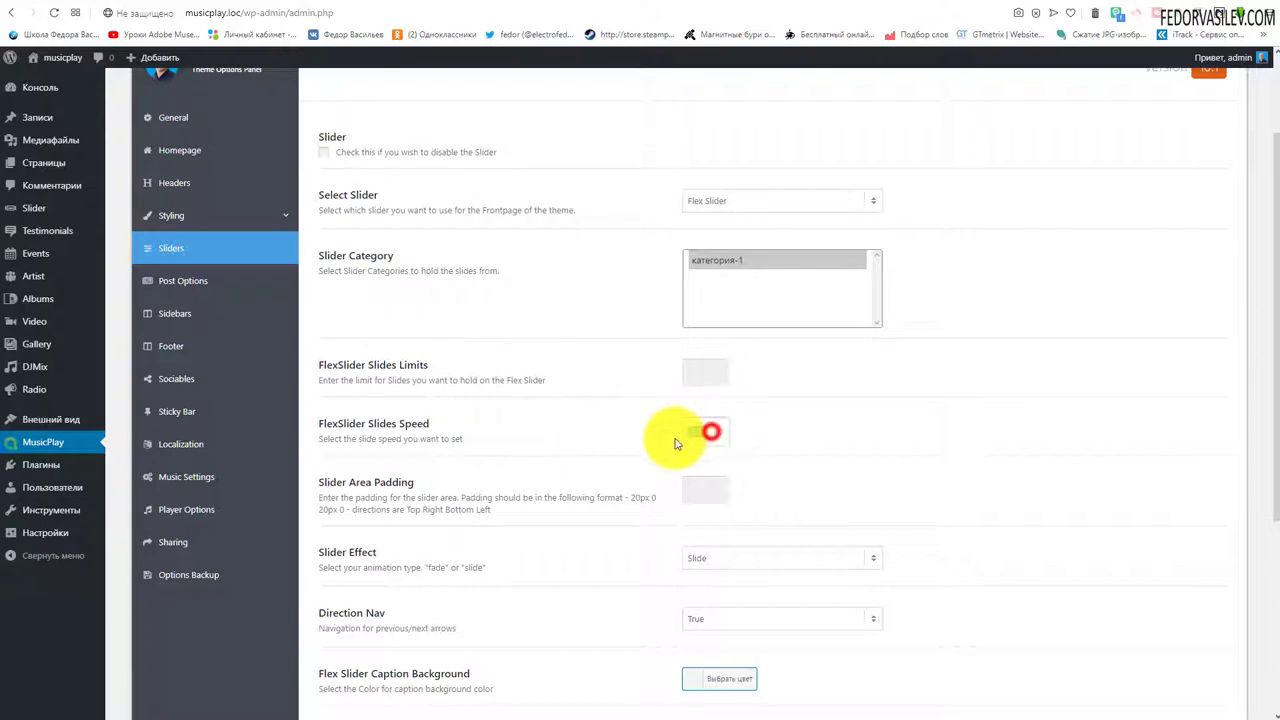
{"action": "double_click", "coordinate": [711, 431]}
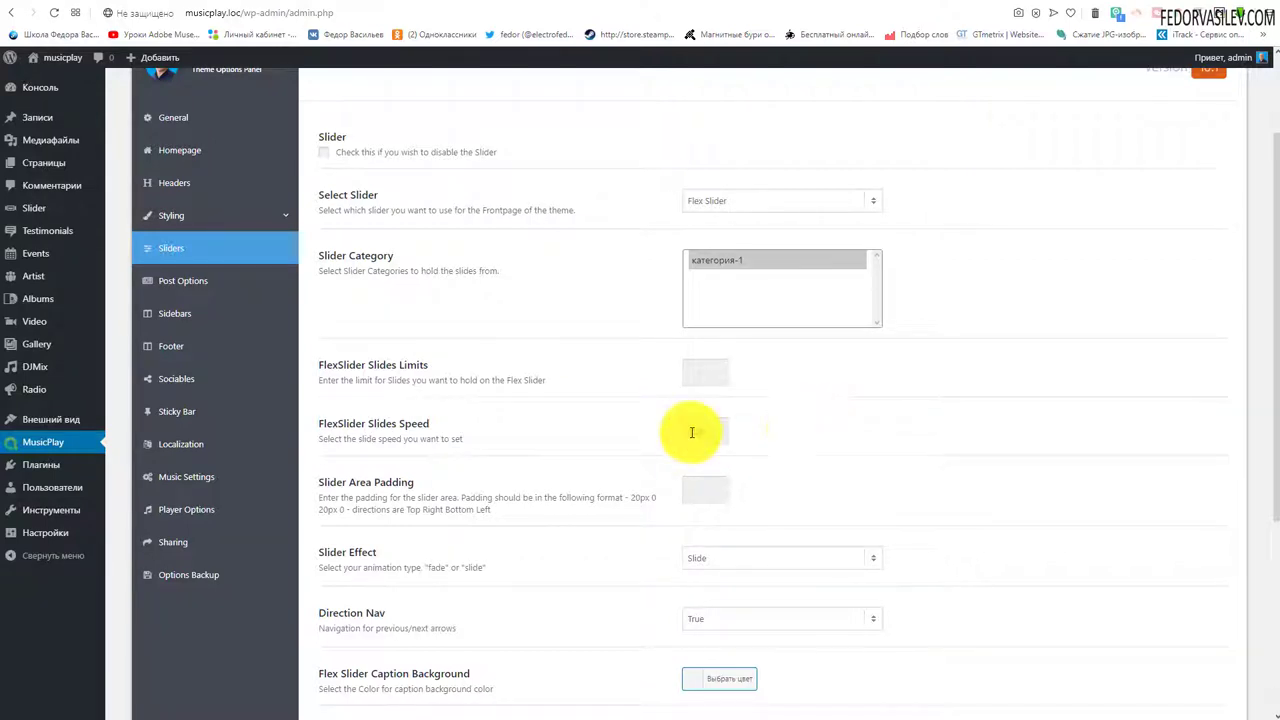
{"action": "left_click_drag", "start_coordinate": [488, 437], "coordinate": [385, 424]}
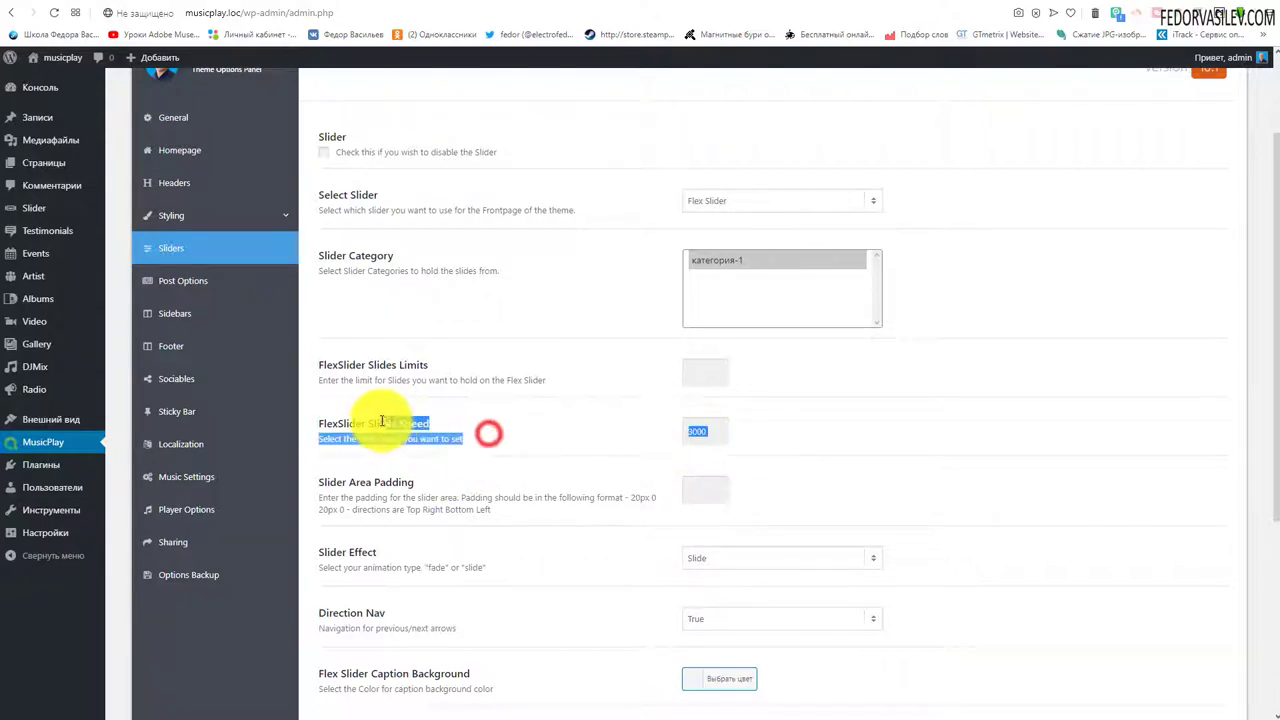
{"action": "left_click", "coordinate": [561, 422]}
{"action": "left_click", "coordinate": [766, 429]}
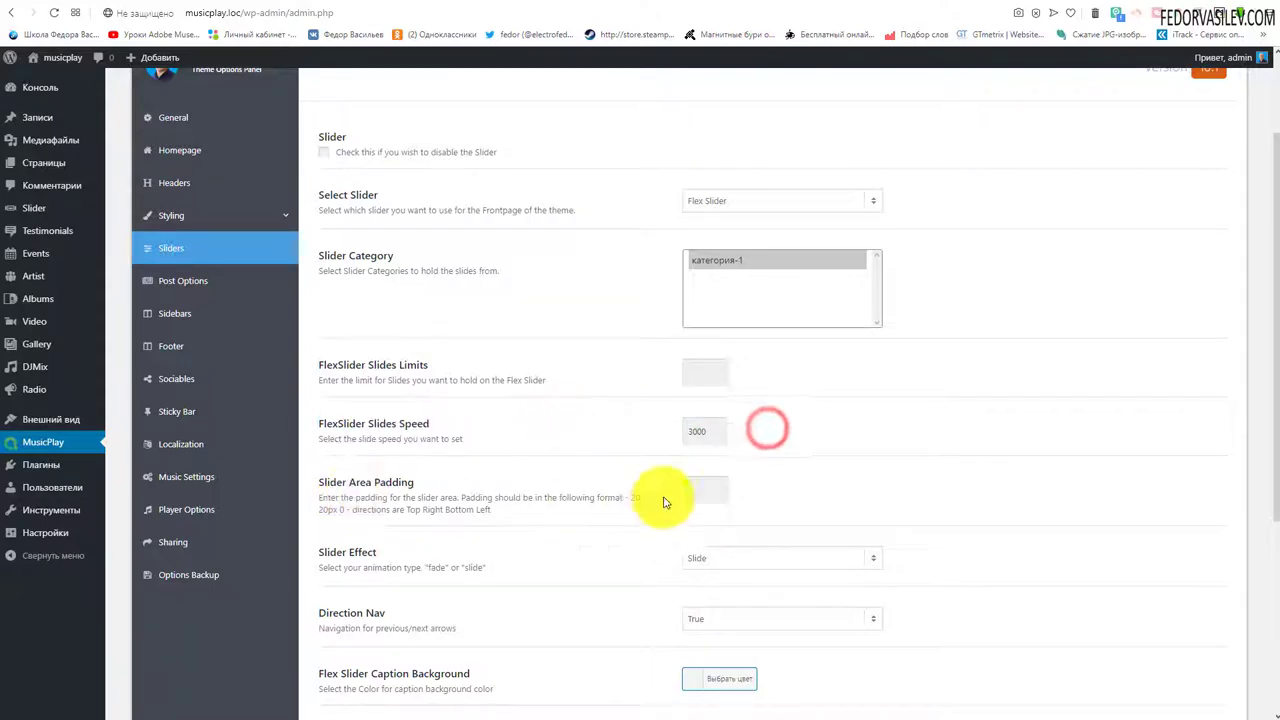
Examine the slider area padding setting and the available slider effects.
{"action": "left_click", "coordinate": [713, 489]}
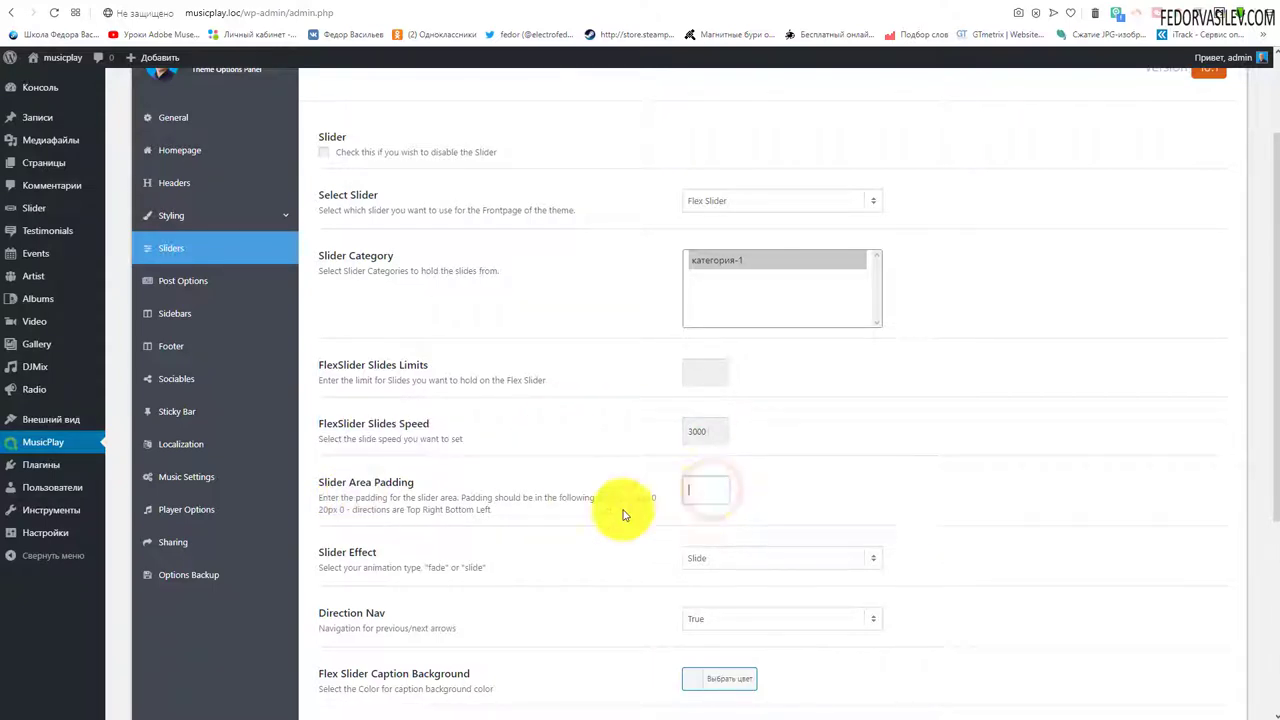
{"action": "left_click_drag", "start_coordinate": [415, 482], "coordinate": [358, 482]}
{"action": "left_click", "coordinate": [375, 482]}
{"action": "scroll", "coordinate": [731, 200], "scroll_direction": "down", "scroll_amount": 1}
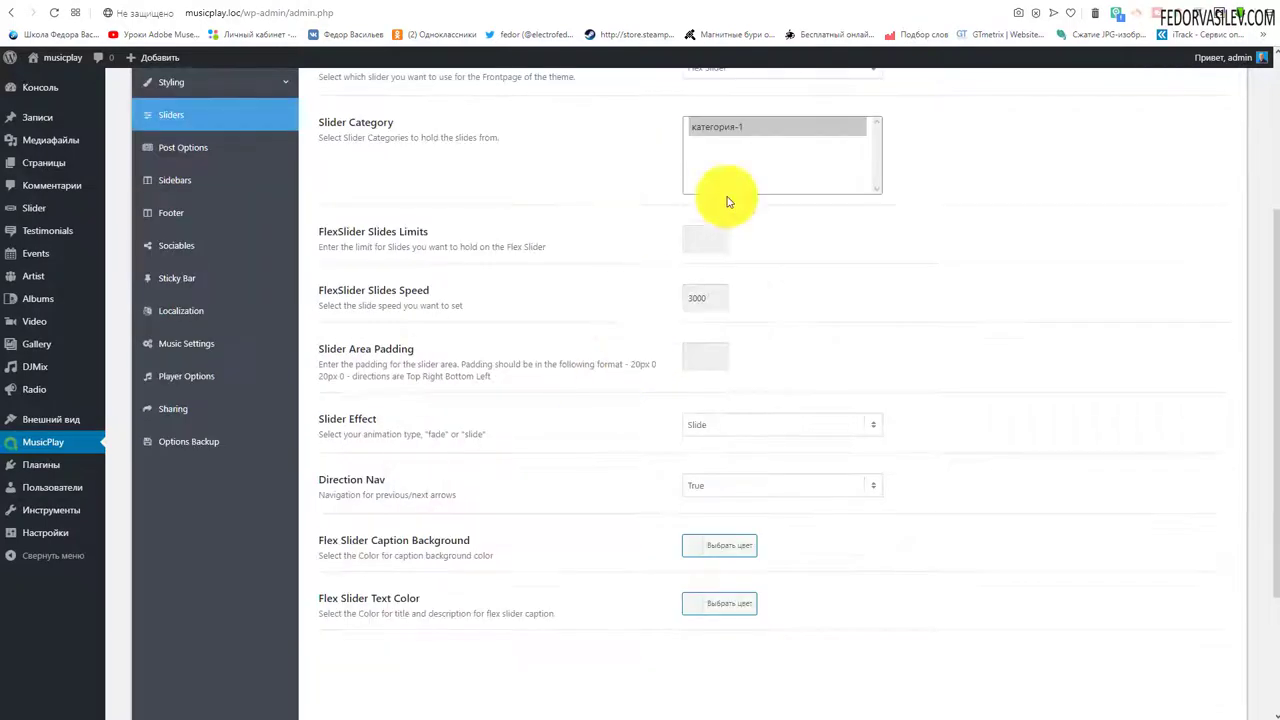
{"action": "left_click", "coordinate": [720, 424]}
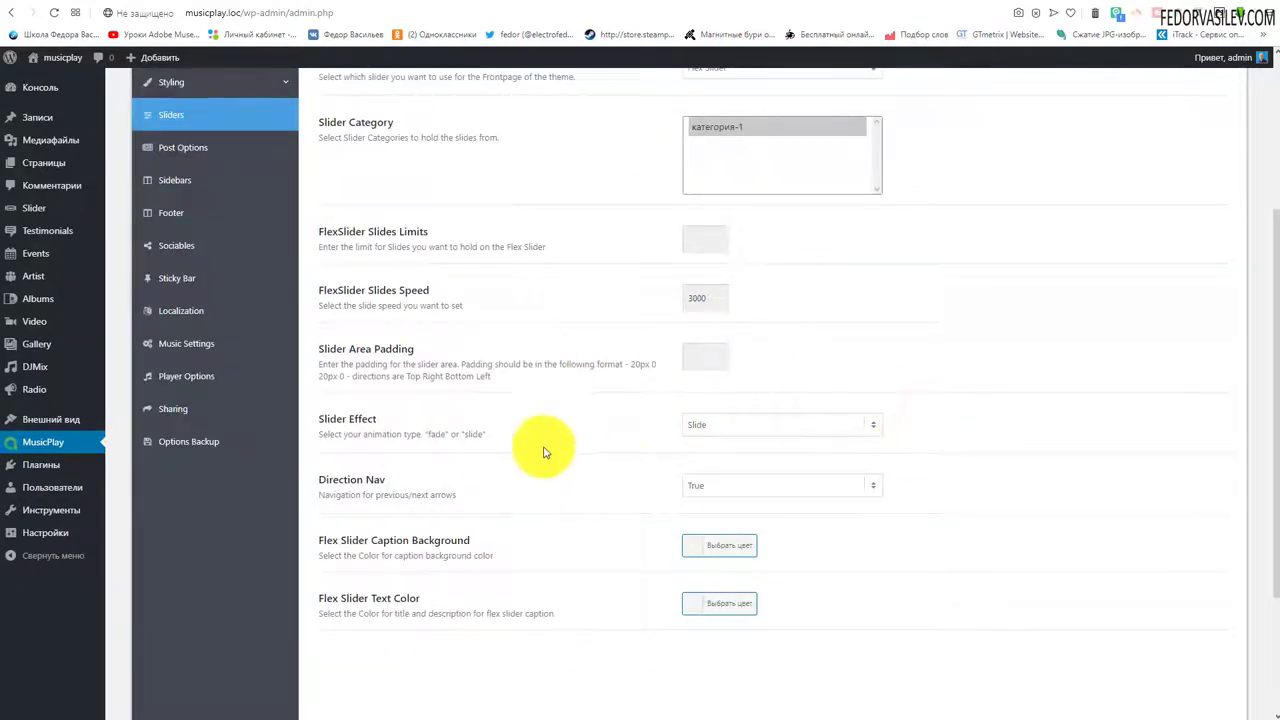
{"action": "left_click", "coordinate": [735, 421]}
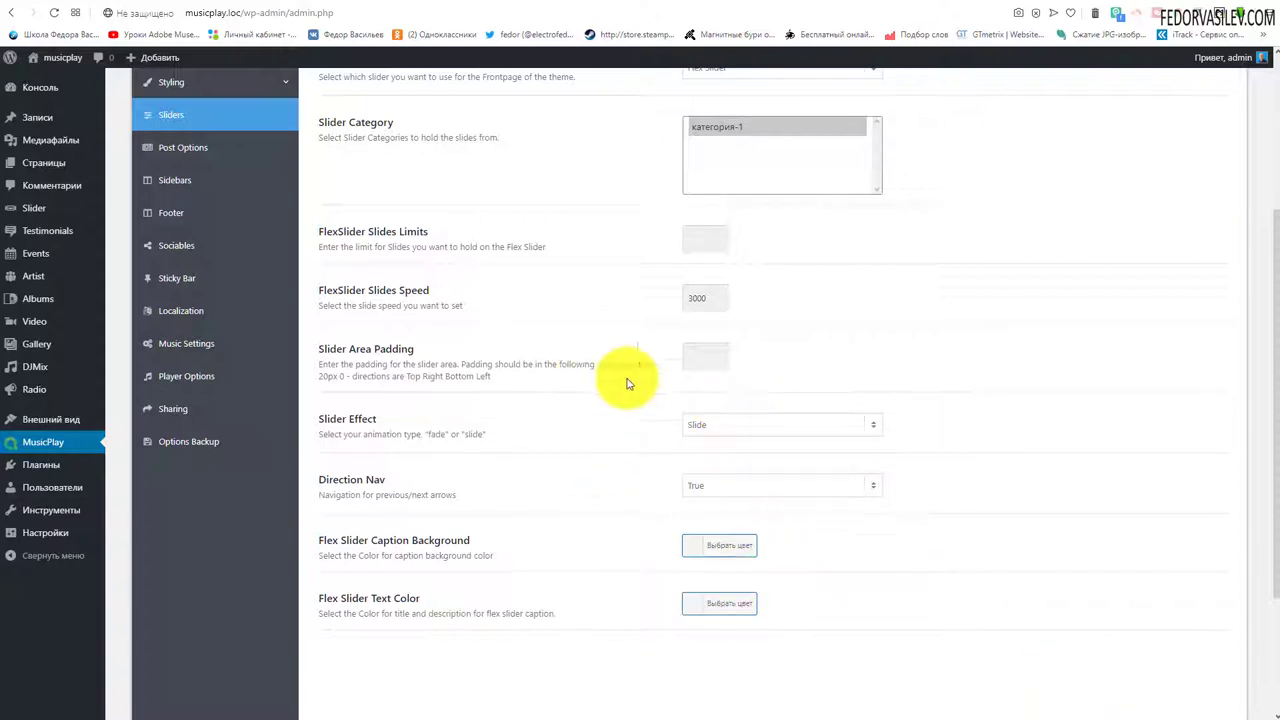
Confirm Flex Slider with категория-1 as the front page slider and save all theme option changes.
{"action": "scroll", "coordinate": [720, 480], "scroll_direction": "up", "scroll_amount": 3}
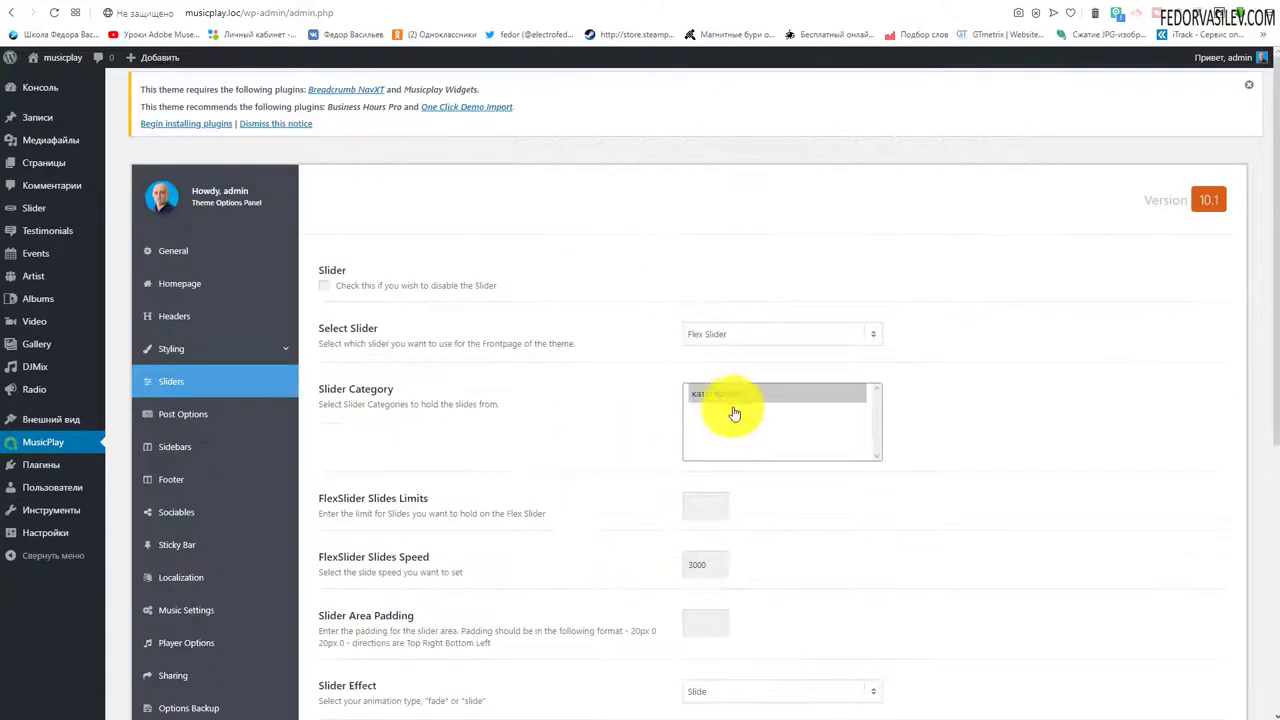
{"action": "left_click", "coordinate": [697, 335]}
{"action": "left_click", "coordinate": [703, 372]}
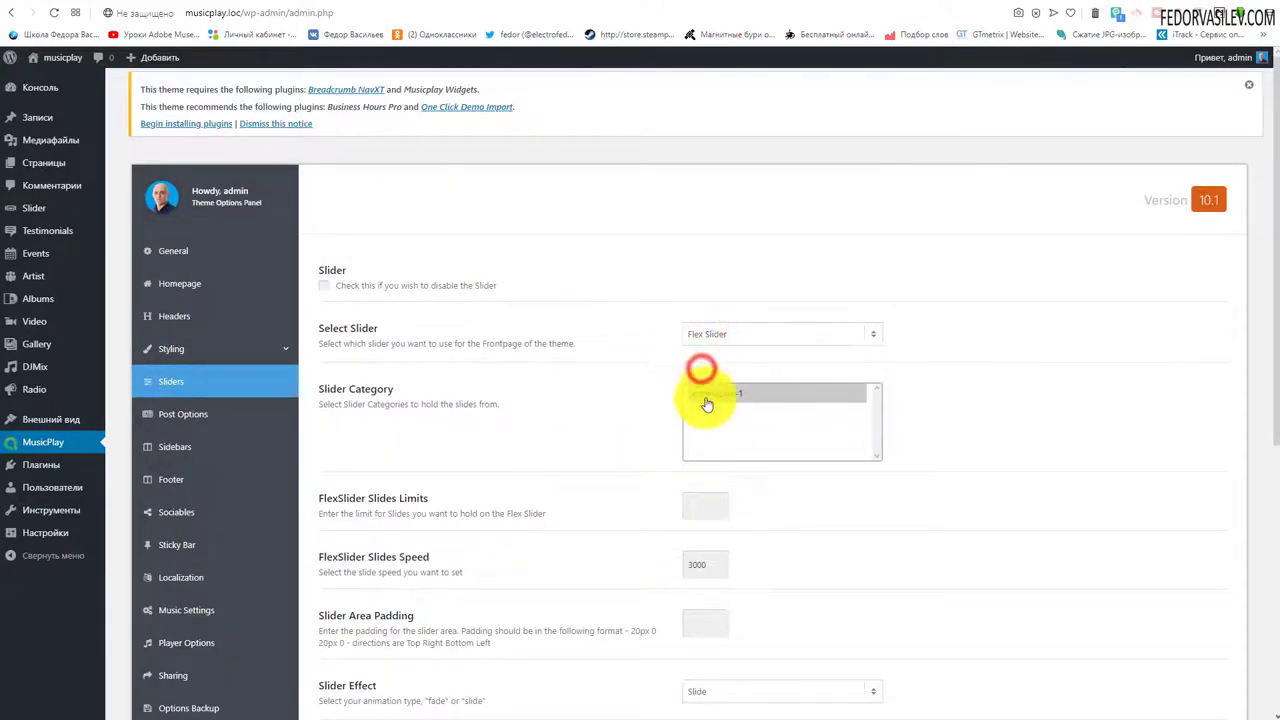
{"action": "left_click", "coordinate": [703, 388]}
{"action": "scroll", "coordinate": [980, 450], "scroll_direction": "down", "scroll_amount": 5}
{"action": "left_click", "coordinate": [1133, 627]}
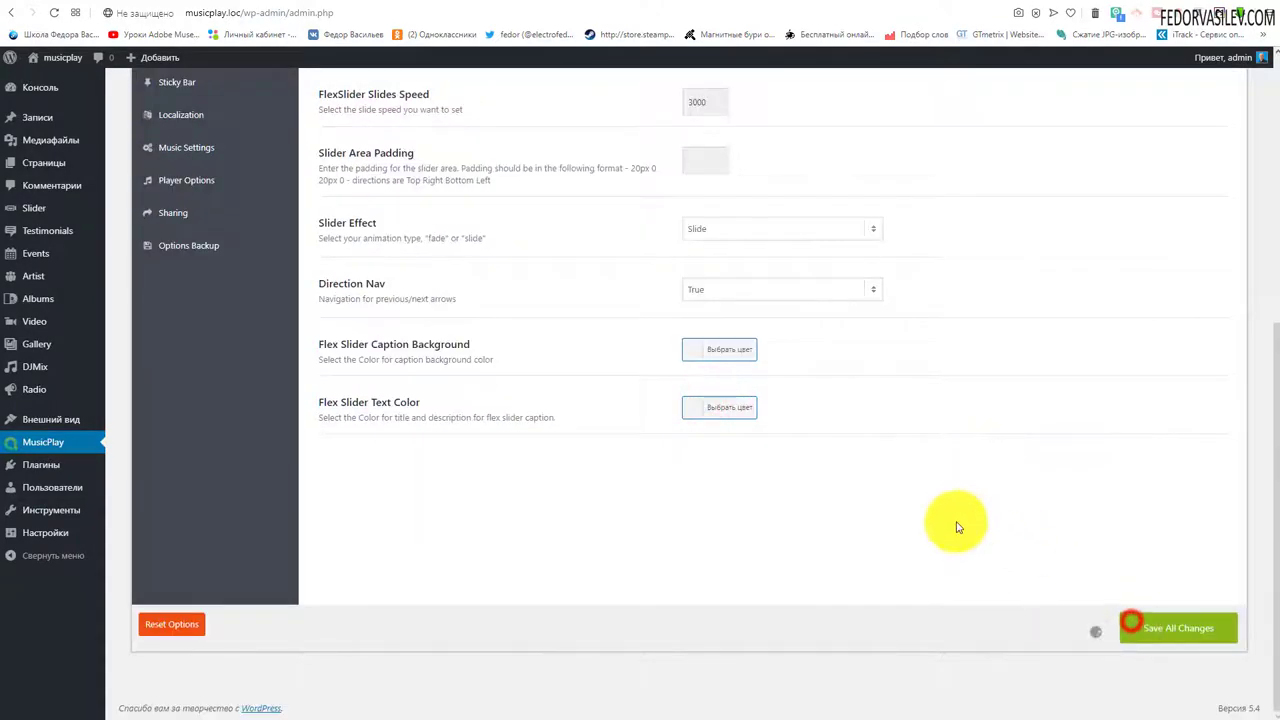
Reload the site's home page and test the link of слайд-1, closing the linked SoundCloud page again.
{"action": "left_click", "coordinate": [381, 4]}
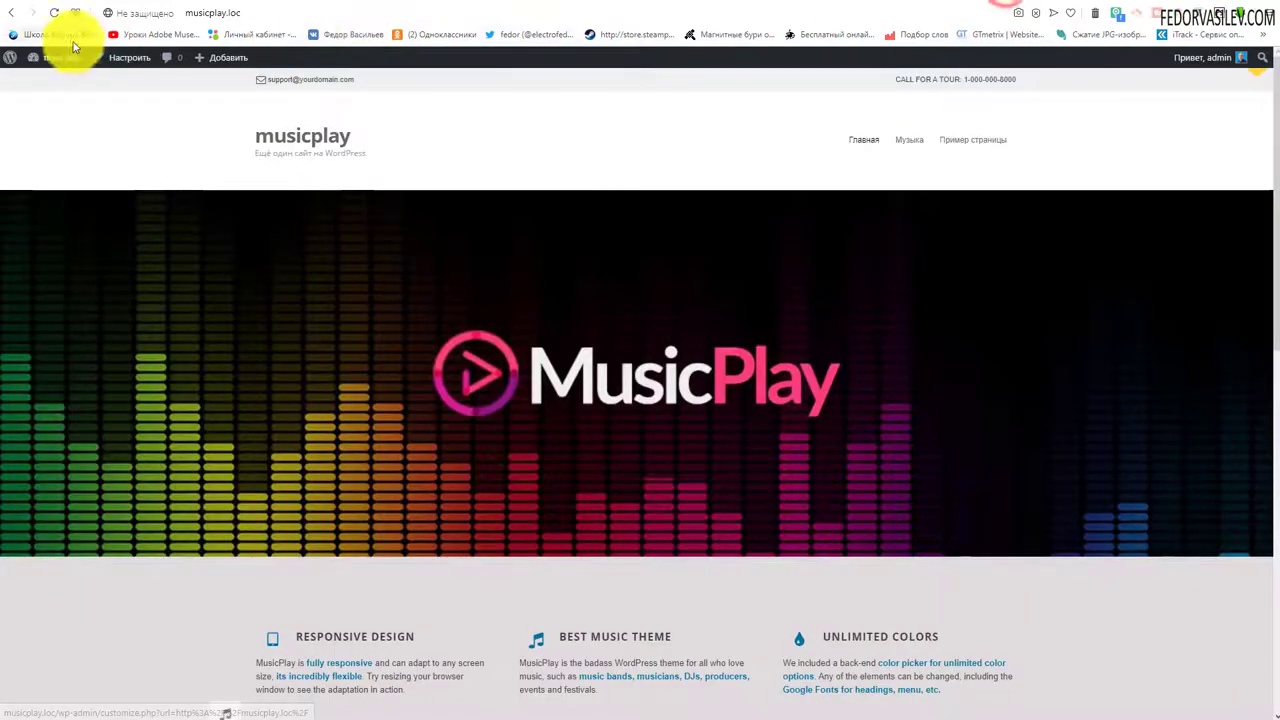
{"action": "left_click", "coordinate": [54, 13]}
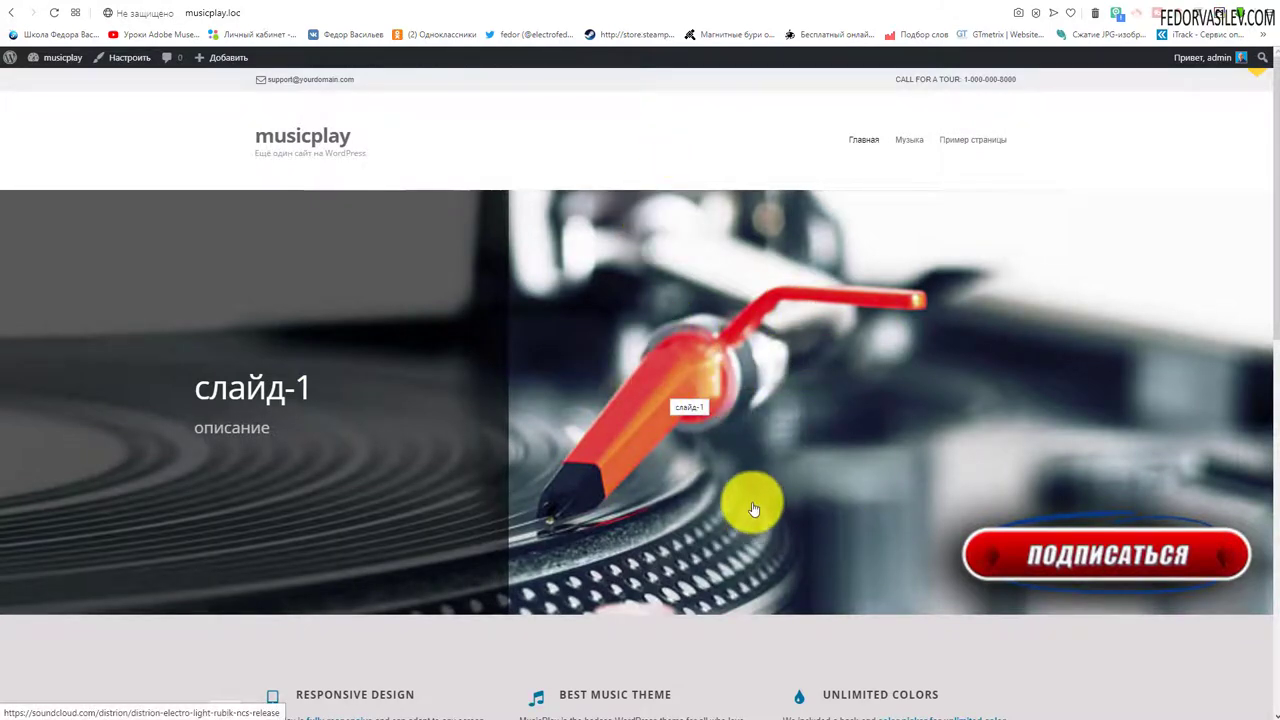
{"action": "left_click", "coordinate": [676, 389]}
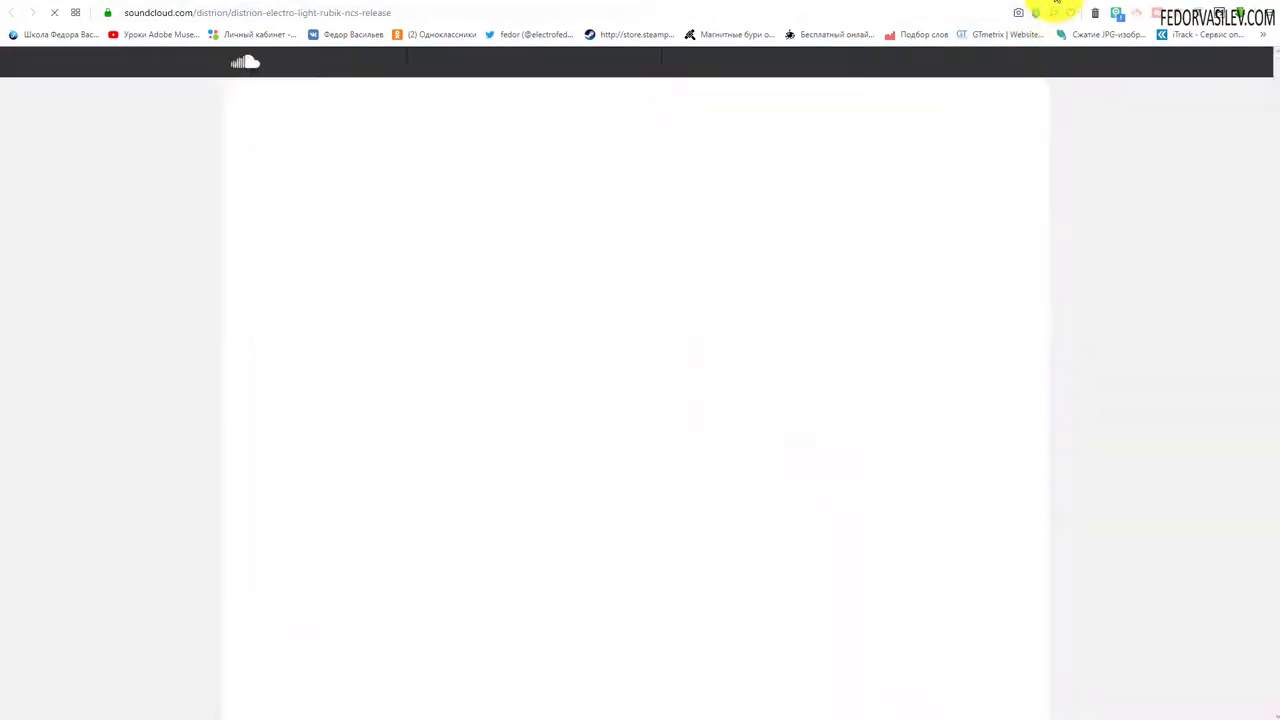
{"action": "left_click", "coordinate": [1055, 5]}
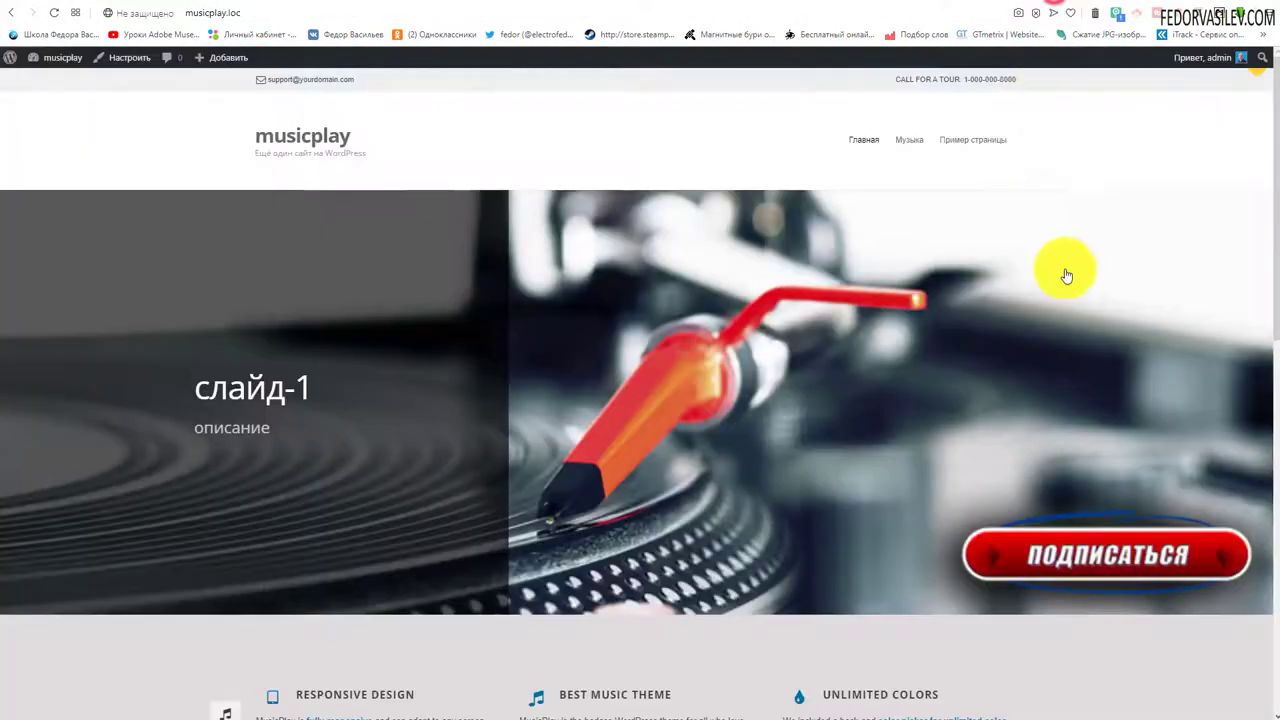
View the Музыка page, return to the home page and examine the title and description on слайд-1.
{"action": "left_click", "coordinate": [911, 160]}
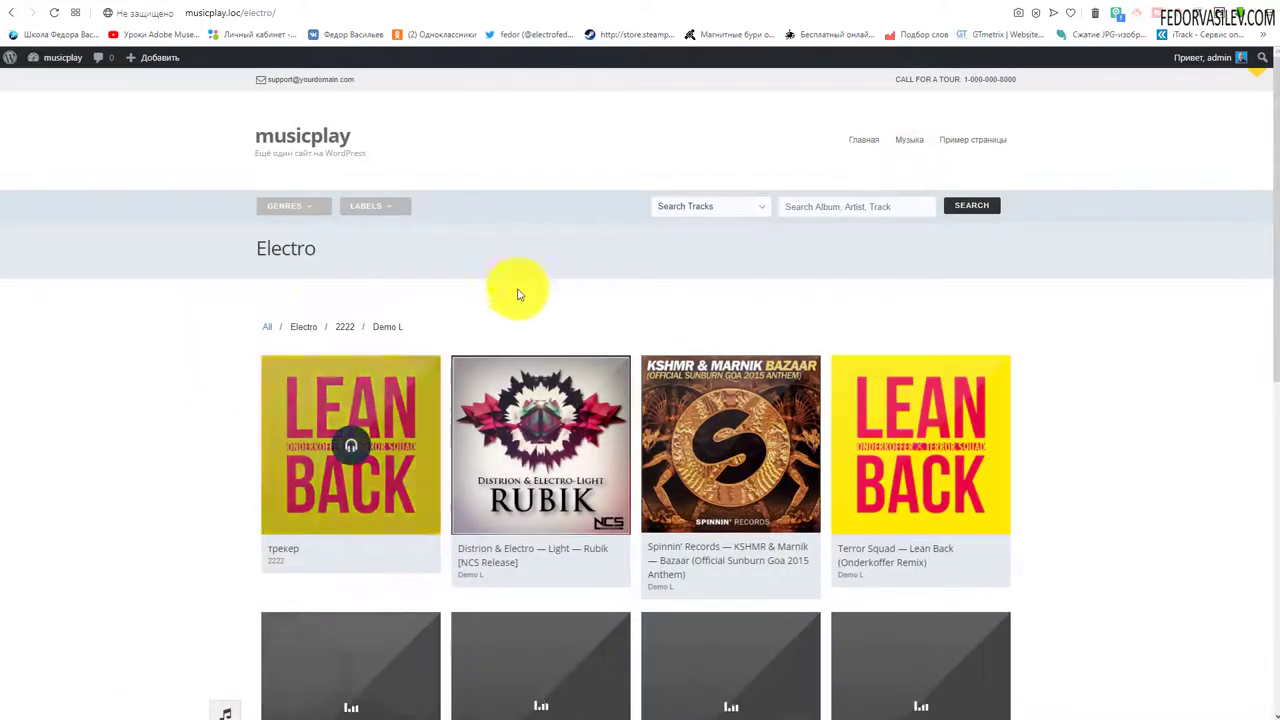
{"action": "scroll", "coordinate": [700, 400], "scroll_direction": "down", "scroll_amount": 2}
{"action": "scroll", "coordinate": [815, 300], "scroll_direction": "up", "scroll_amount": 2}
{"action": "left_click", "coordinate": [860, 139]}
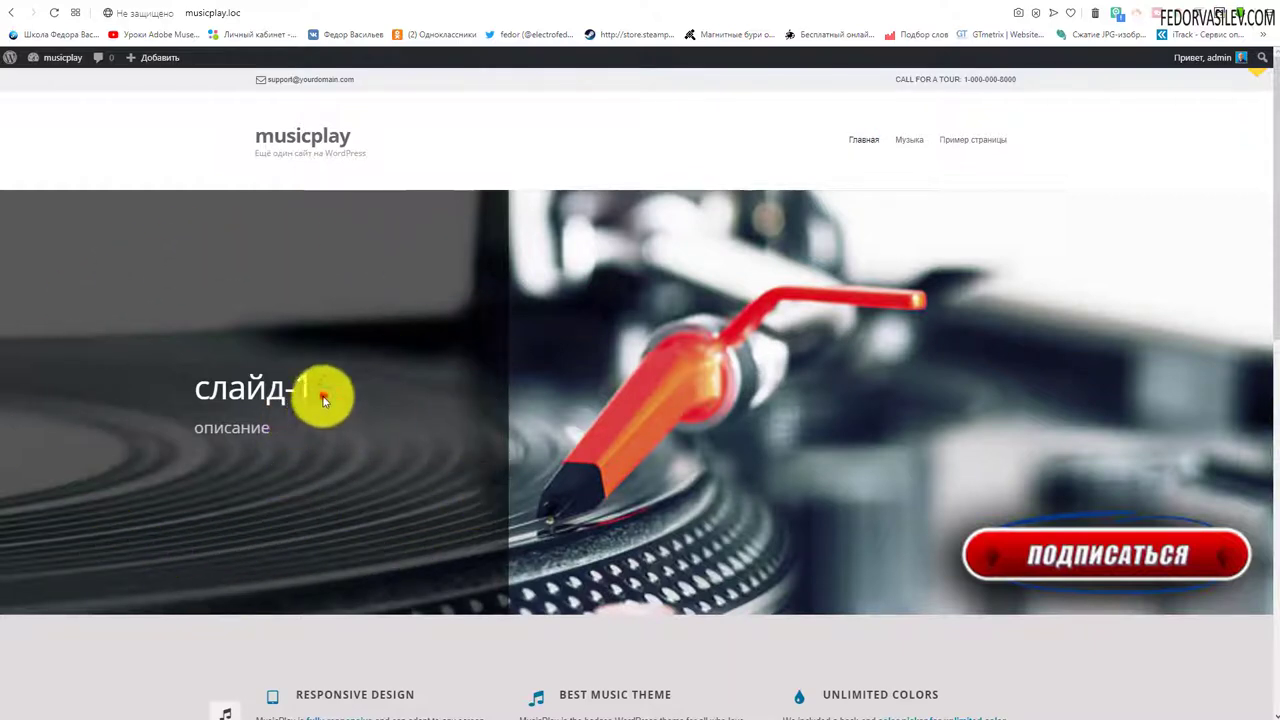
{"action": "left_click_drag", "start_coordinate": [322, 398], "coordinate": [192, 428]}
{"action": "left_click", "coordinate": [340, 466]}
{"action": "left_click", "coordinate": [430, 328]}
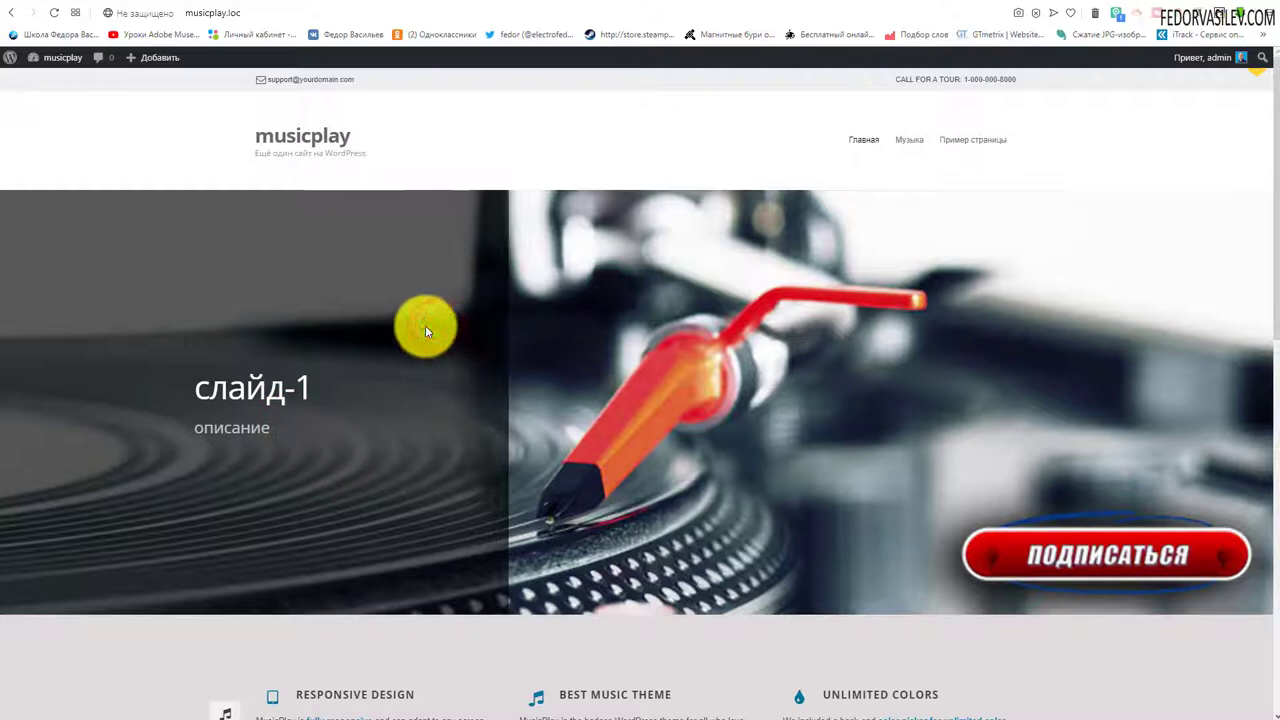
Create a new slide titled слайд-2 and assign it to the slider category категория-1.
{"action": "left_click", "coordinate": [933, 3]}
{"action": "scroll", "coordinate": [1017, 363], "scroll_direction": "down", "scroll_amount": 3}
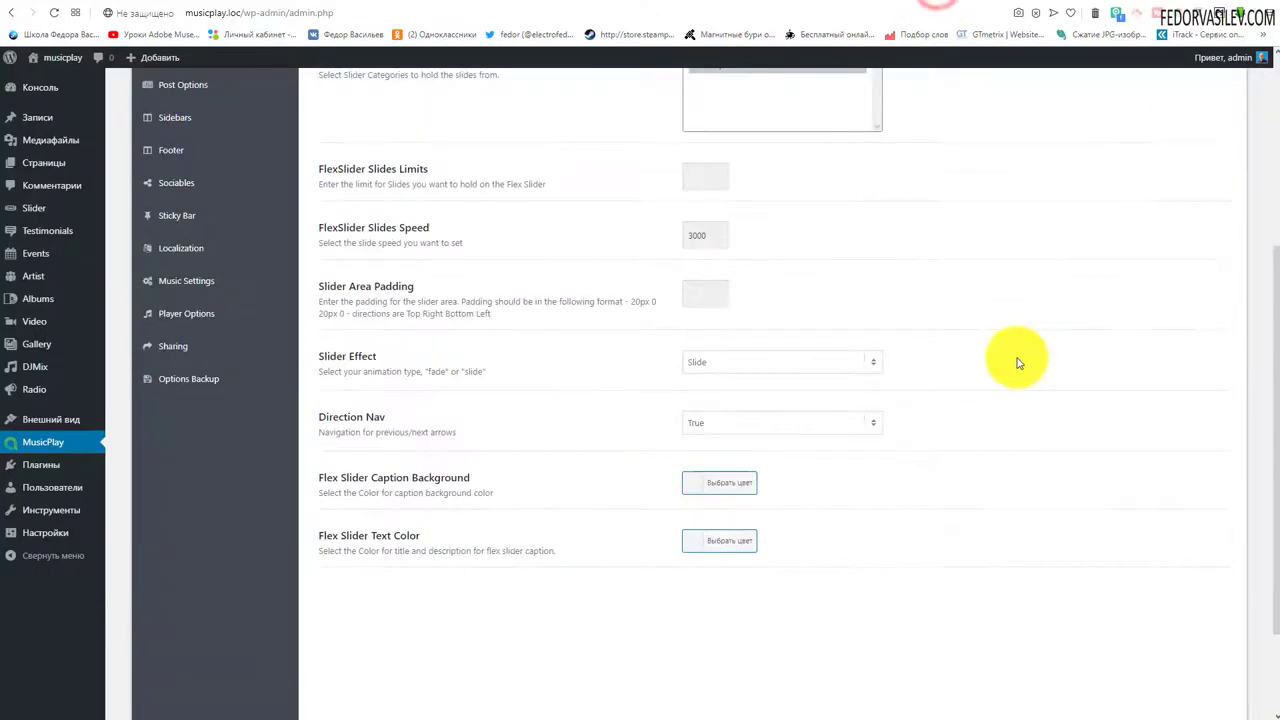
{"action": "scroll", "coordinate": [1017, 363], "scroll_direction": "up", "scroll_amount": 3}
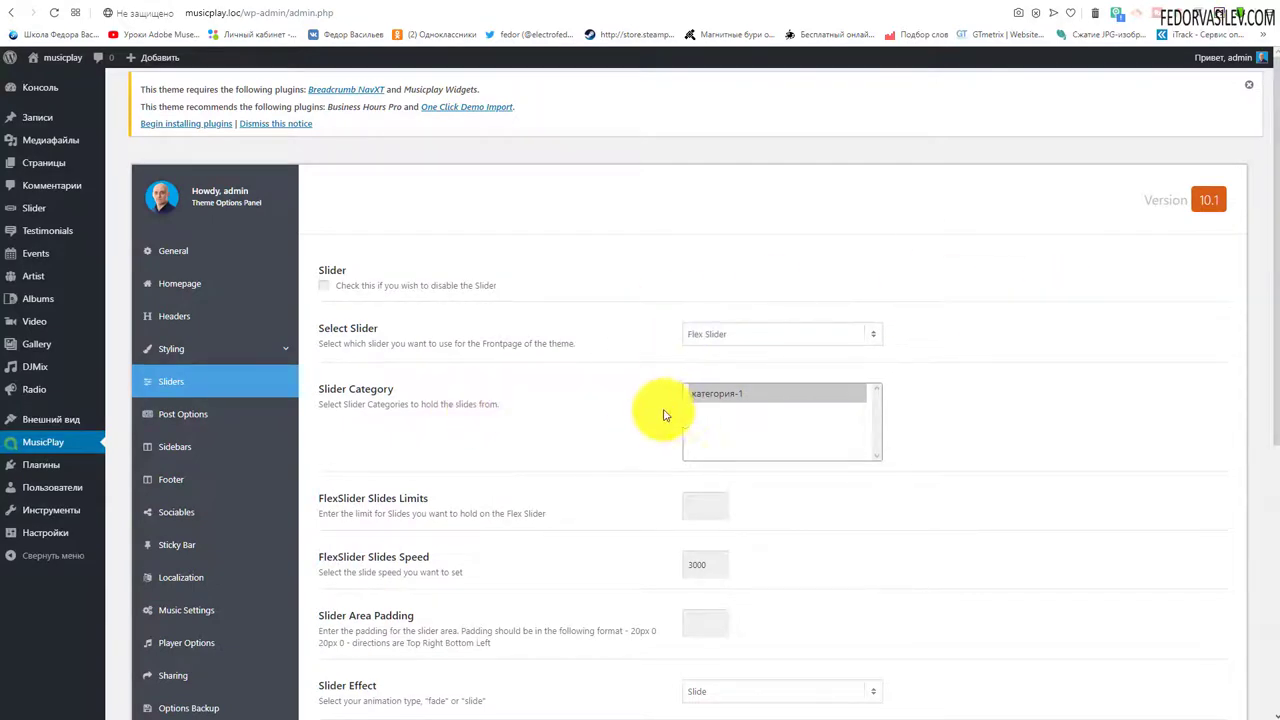
{"action": "left_click", "coordinate": [48, 217]}
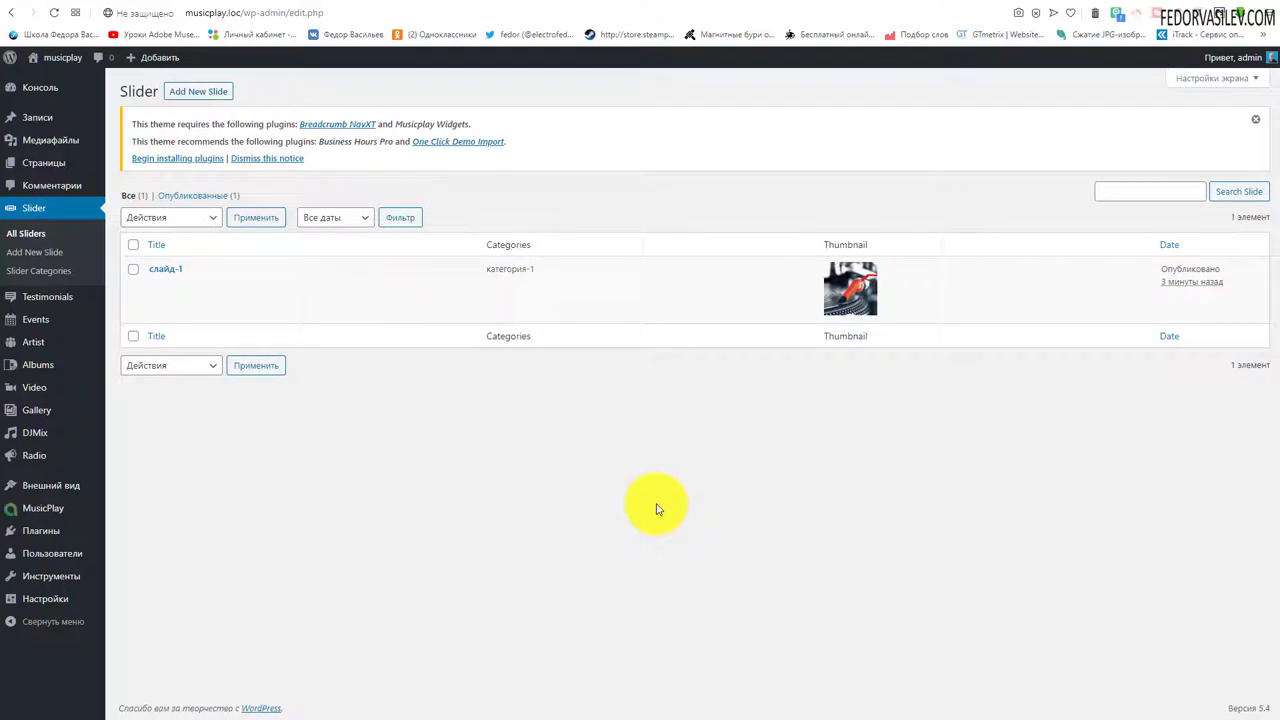
{"action": "left_click", "coordinate": [178, 91]}
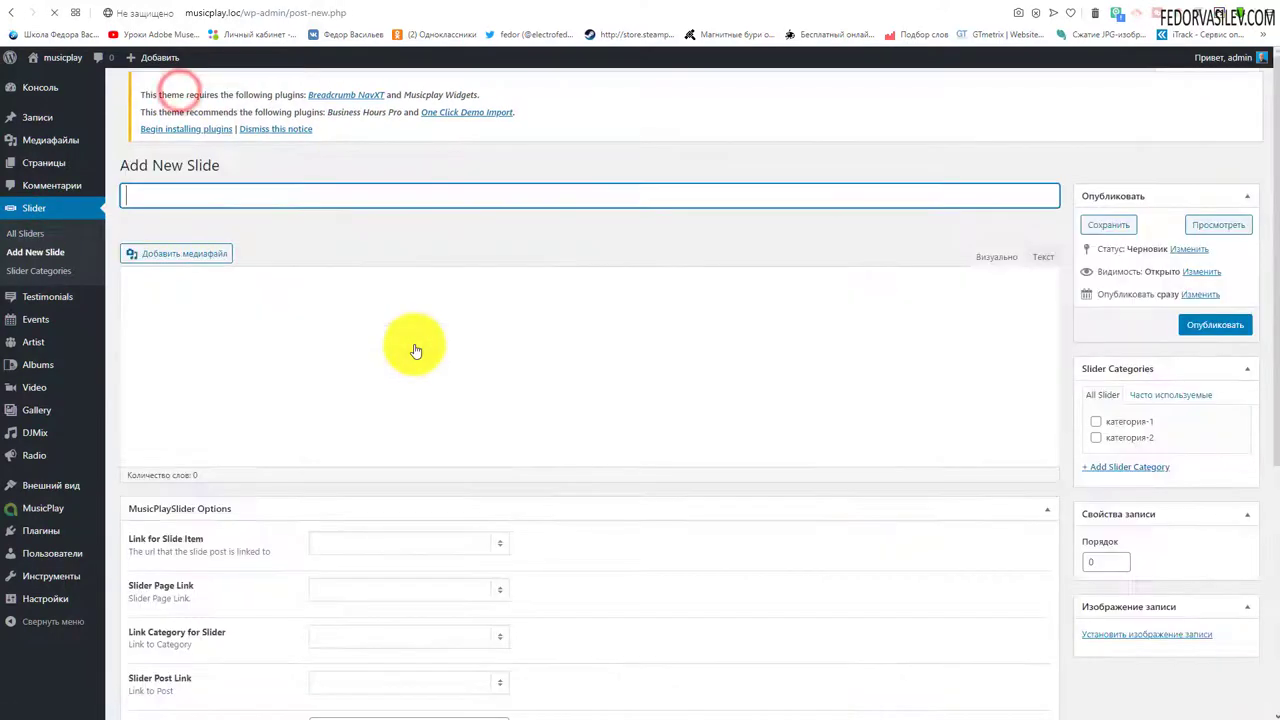
{"action": "type", "text": "слайд-2"}
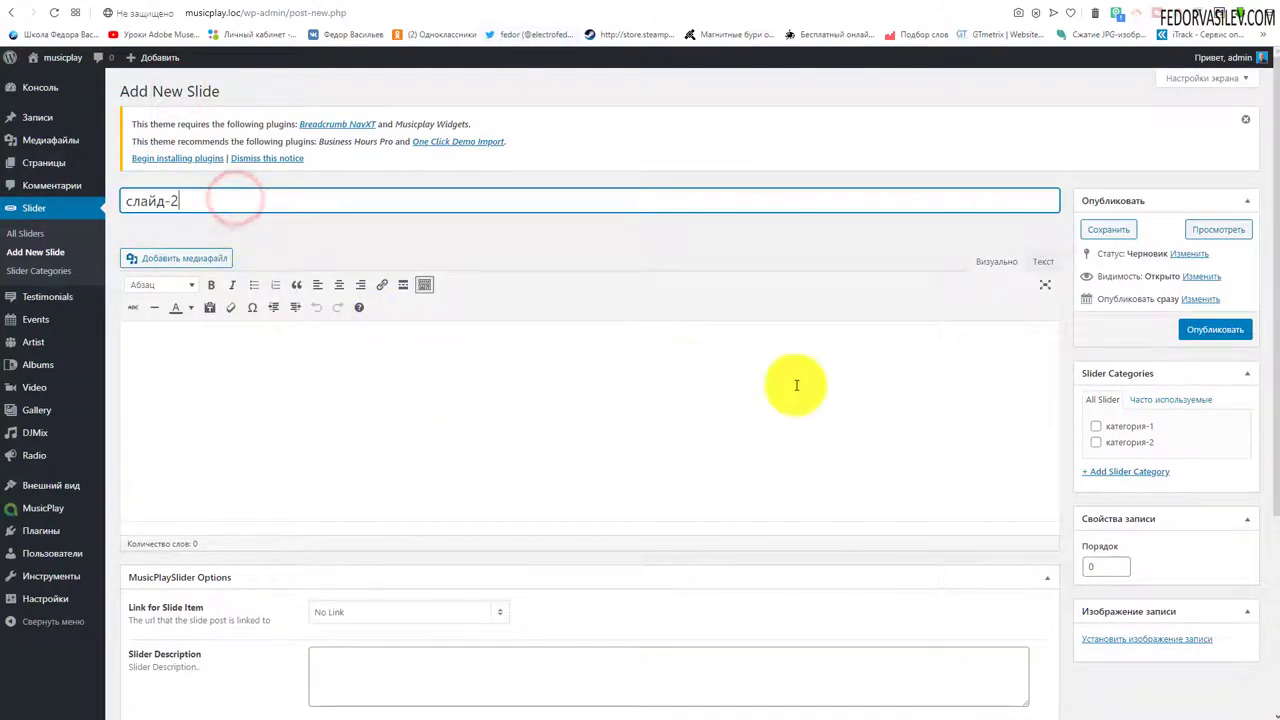
{"action": "left_click", "coordinate": [1097, 427]}
Publish the slide with bez-imeni-1.jpg from the media library as its featured image and title-center caption alignment.
{"action": "scroll", "coordinate": [1100, 410], "scroll_direction": "down", "scroll_amount": 3}
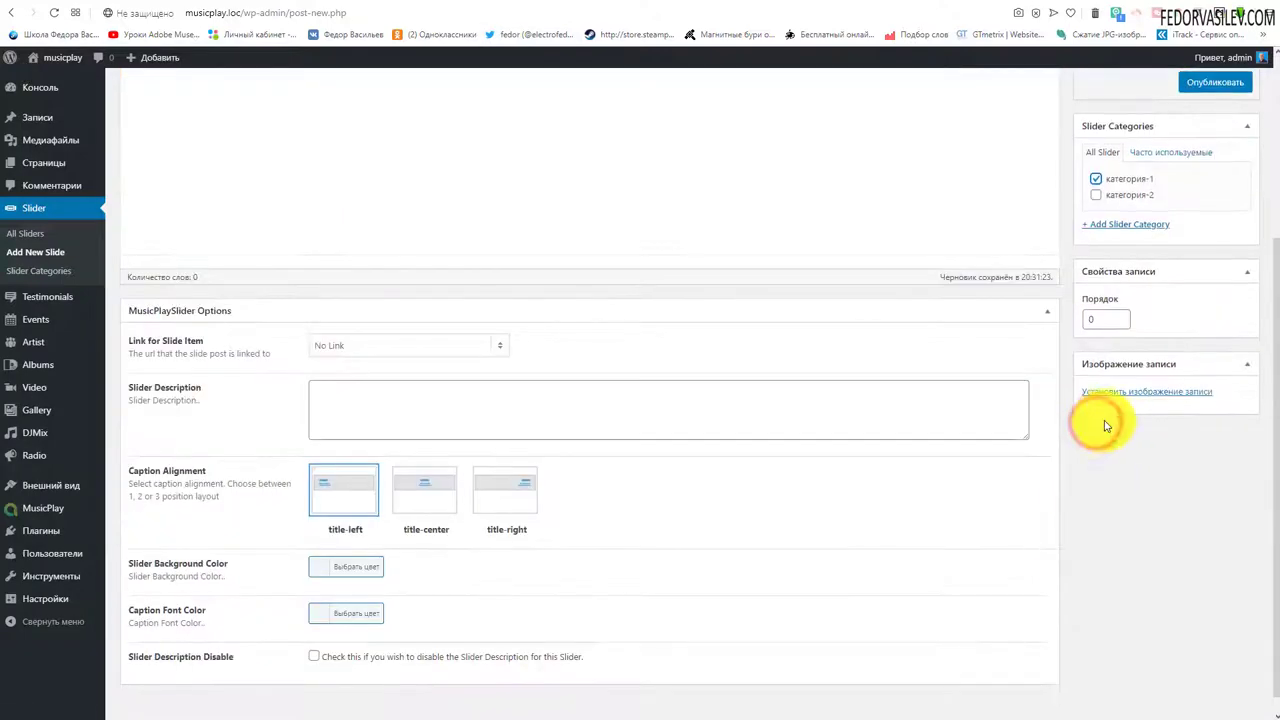
{"action": "left_click", "coordinate": [1114, 391]}
{"action": "left_click", "coordinate": [175, 262]}
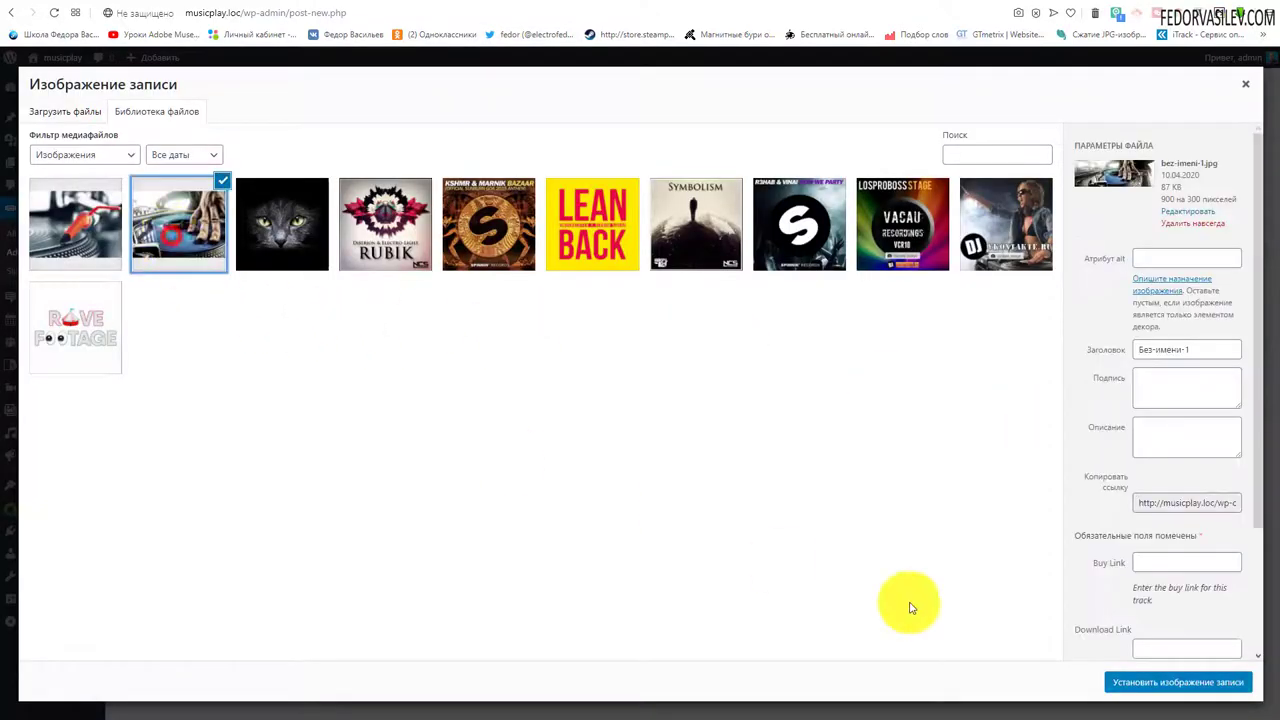
{"action": "left_click", "coordinate": [1154, 681]}
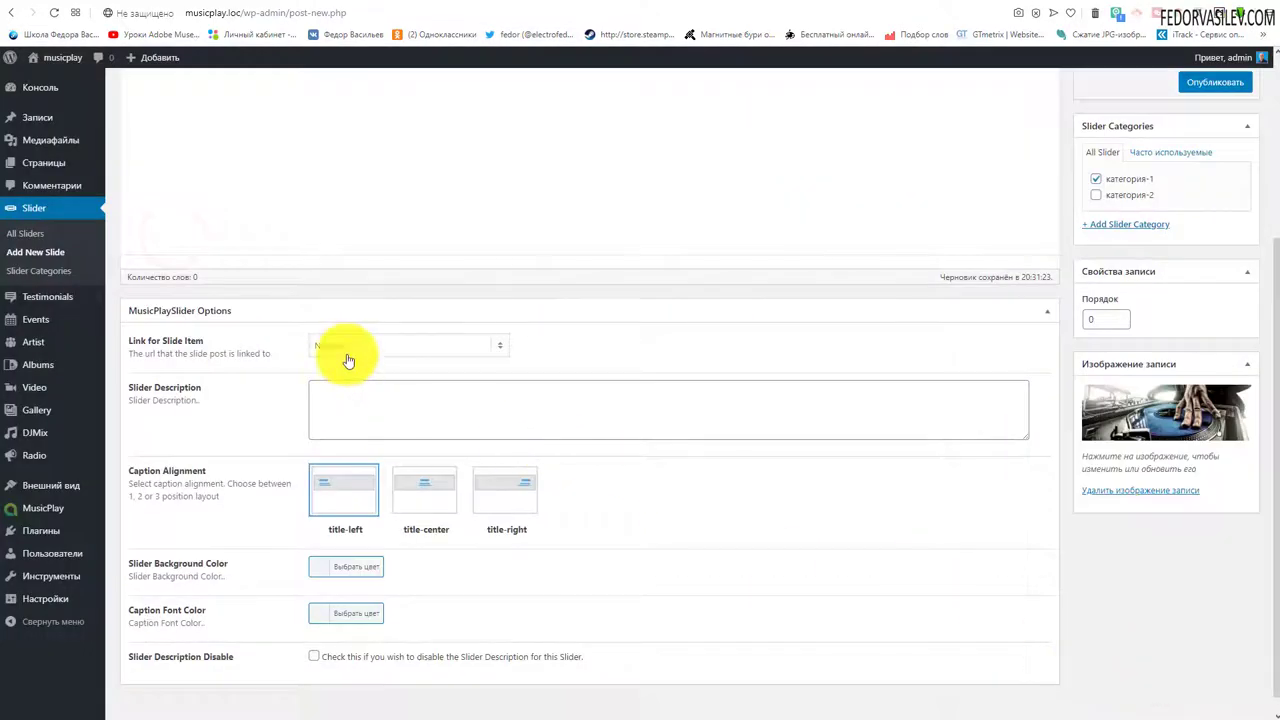
{"action": "left_click", "coordinate": [430, 500]}
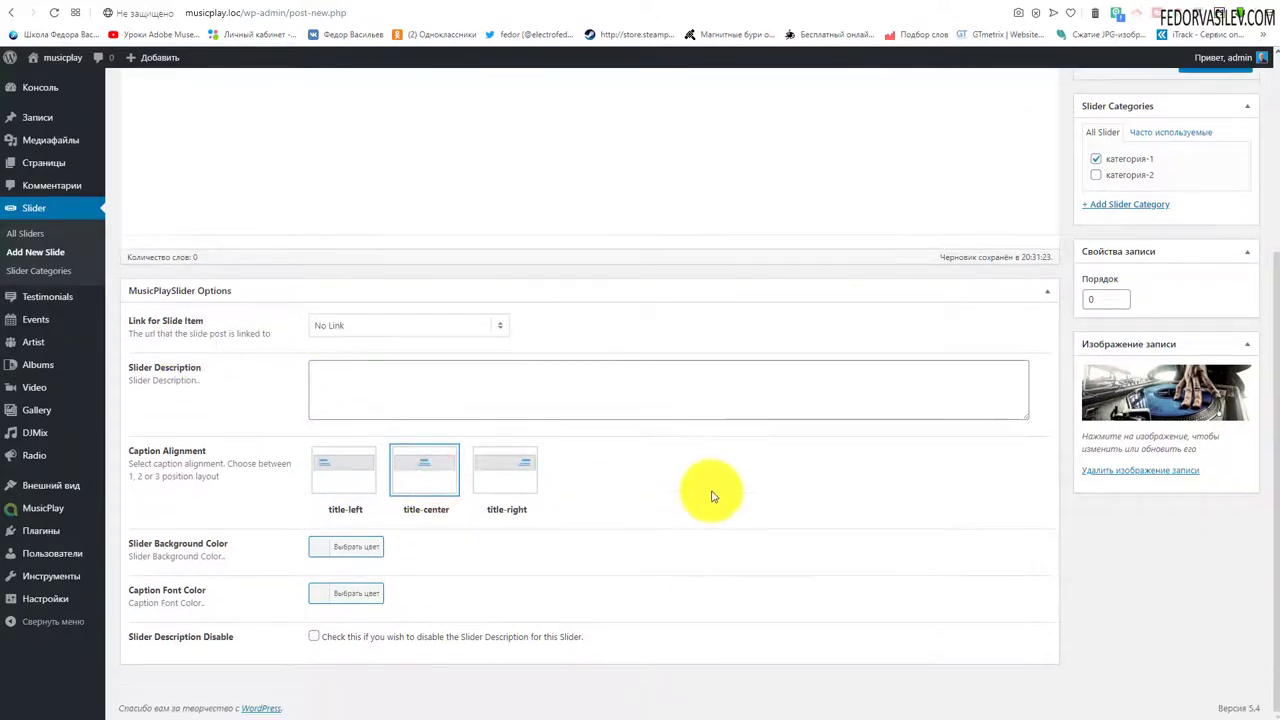
{"action": "scroll", "coordinate": [709, 494], "scroll_direction": "up", "scroll_amount": 3}
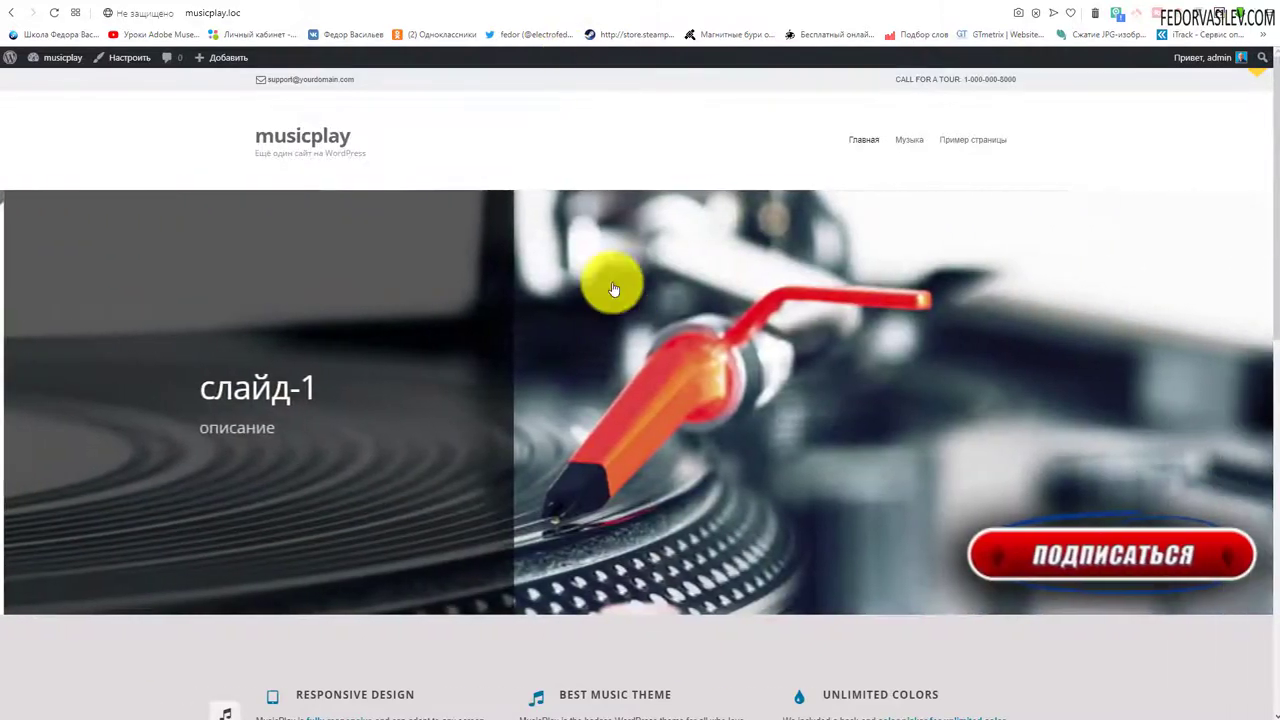
Test the previous/next navigation of the home page slider and check its display in portrait and landscape mobile views.
{"action": "left_click", "coordinate": [1265, 408]}
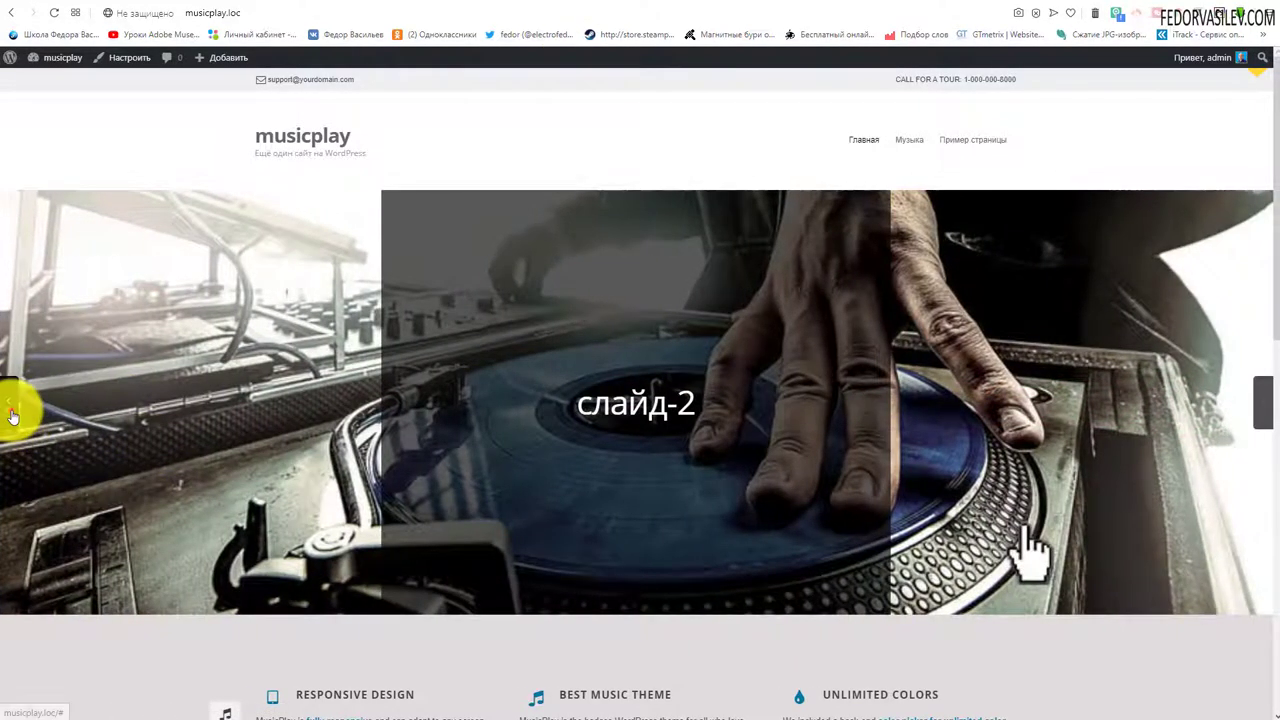
{"action": "left_click", "coordinate": [10, 412]}
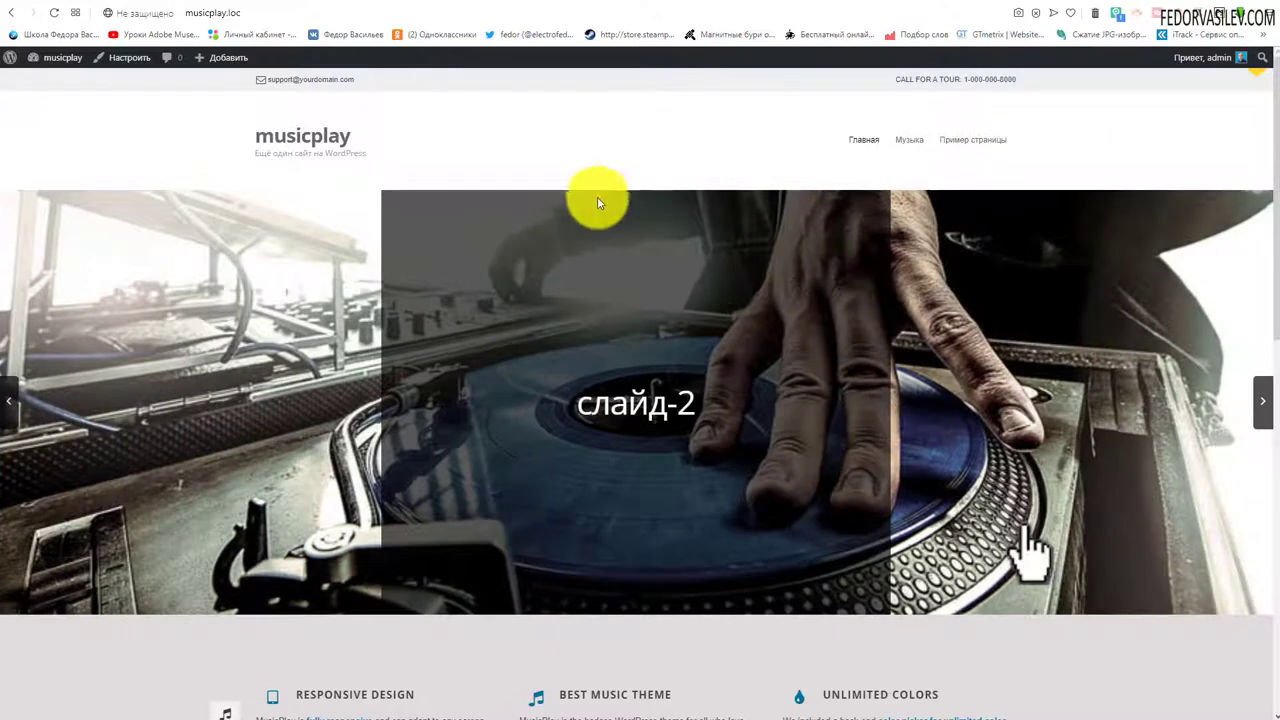
{"action": "right_click", "coordinate": [606, 150]}
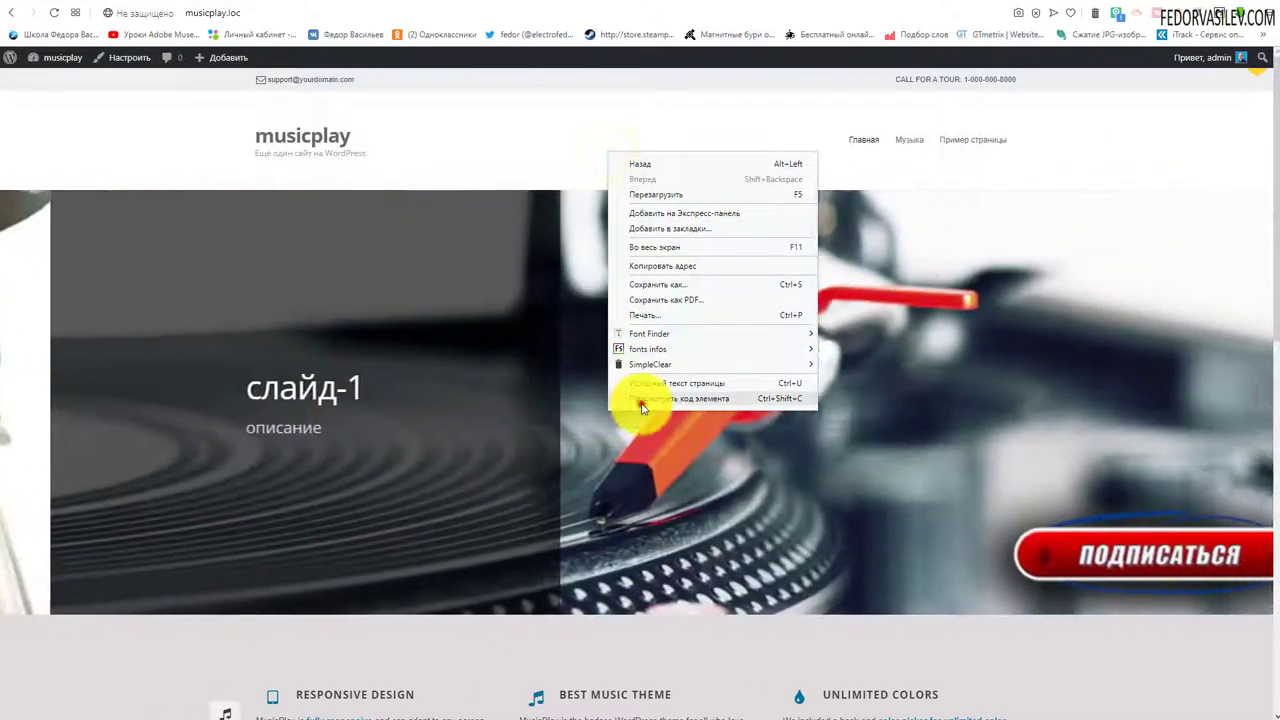
{"action": "left_click", "coordinate": [640, 408]}
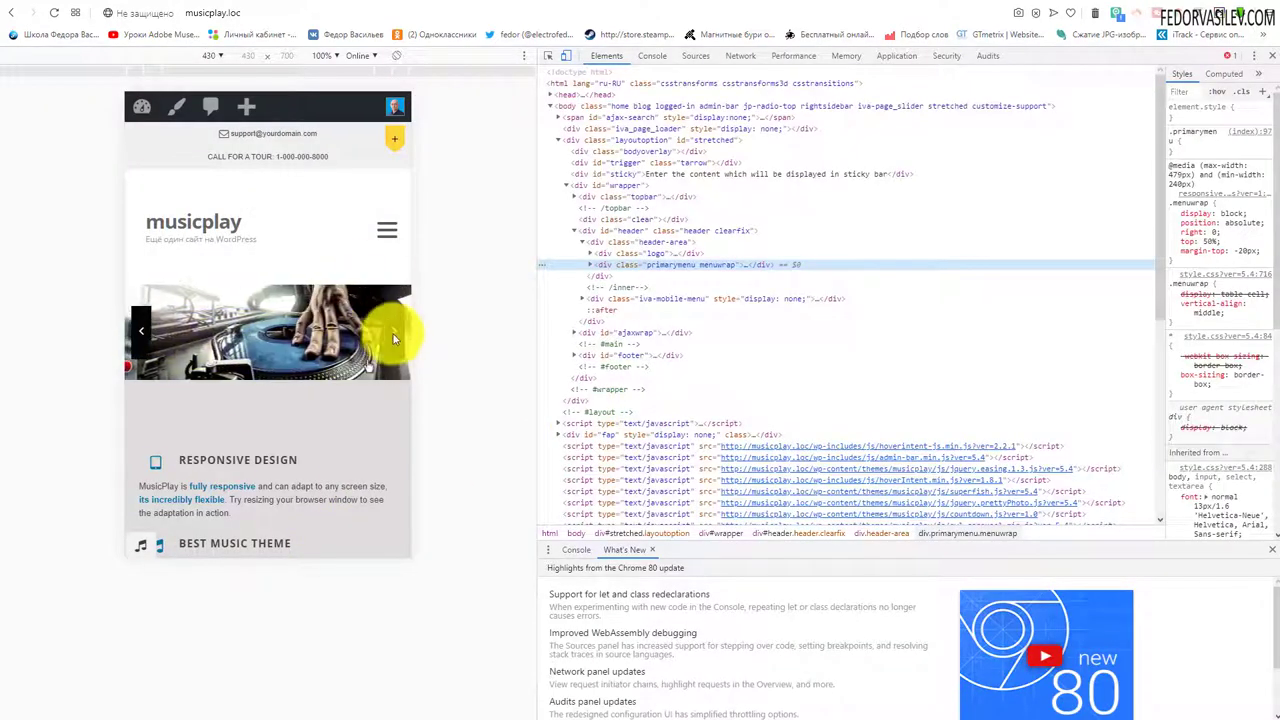
{"action": "left_click", "coordinate": [396, 57]}
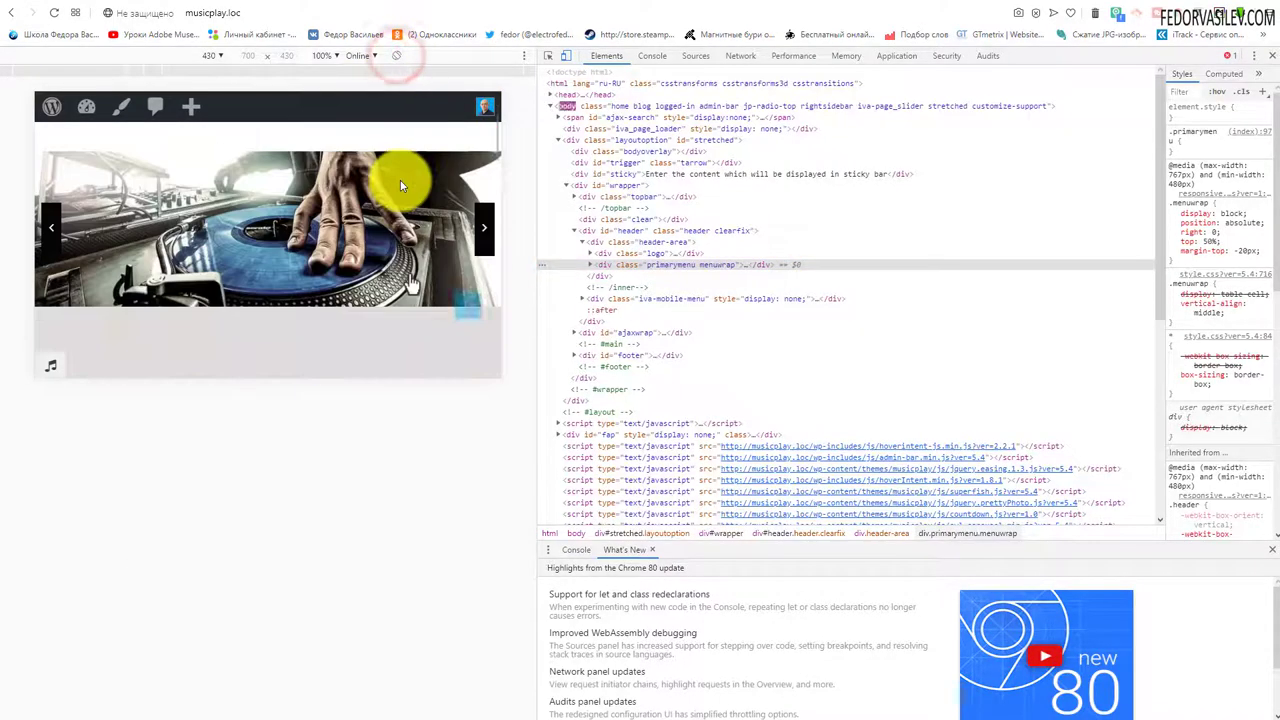
{"action": "left_click", "coordinate": [396, 56]}
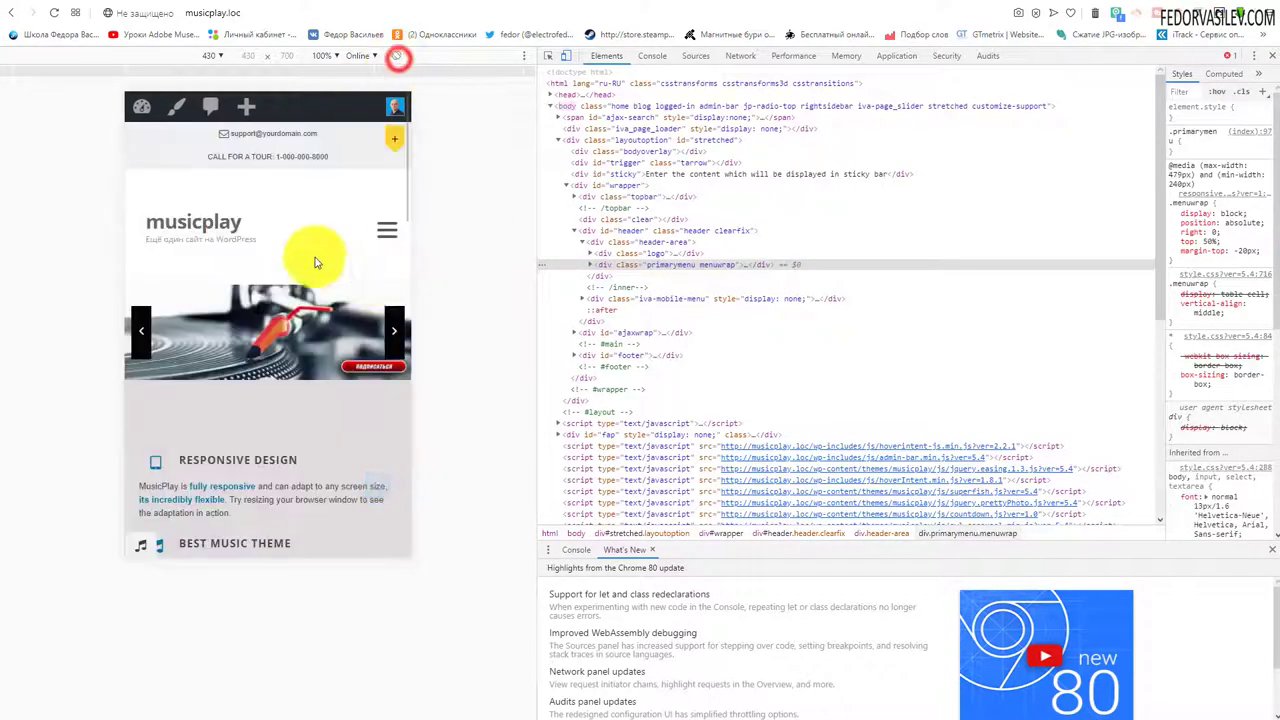
{"action": "left_click", "coordinate": [1268, 56]}
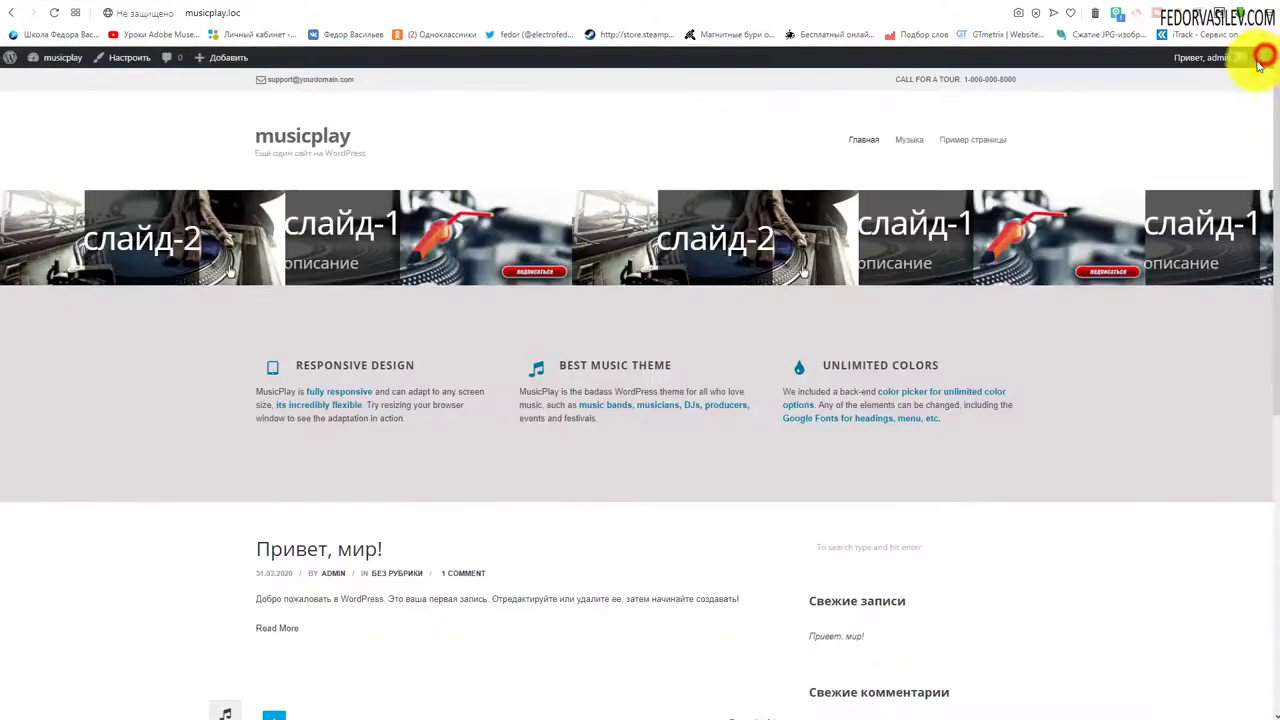
{"action": "left_click", "coordinate": [54, 14]}
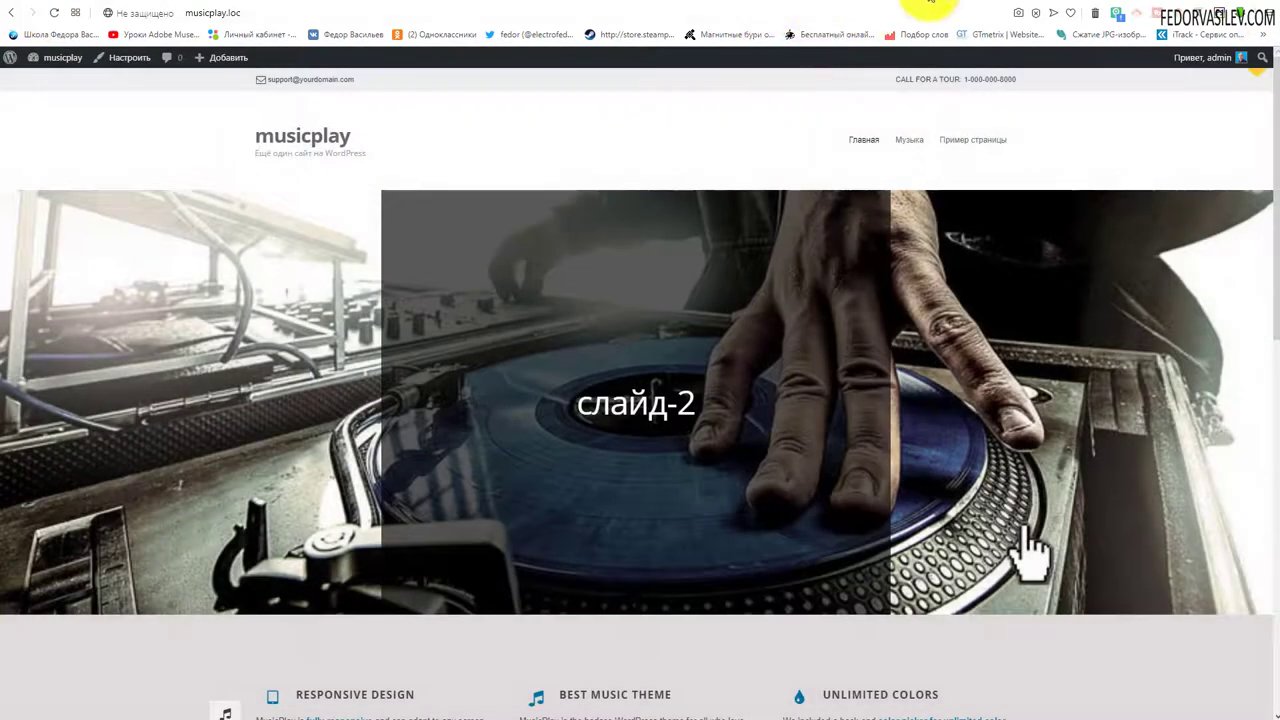
Set the Slider Background Color of слайд-2 to yellow, #eeee22.
{"action": "key", "text": "ctrl+Tab"}
{"action": "scroll", "coordinate": [880, 300], "scroll_direction": "down", "scroll_amount": 3}
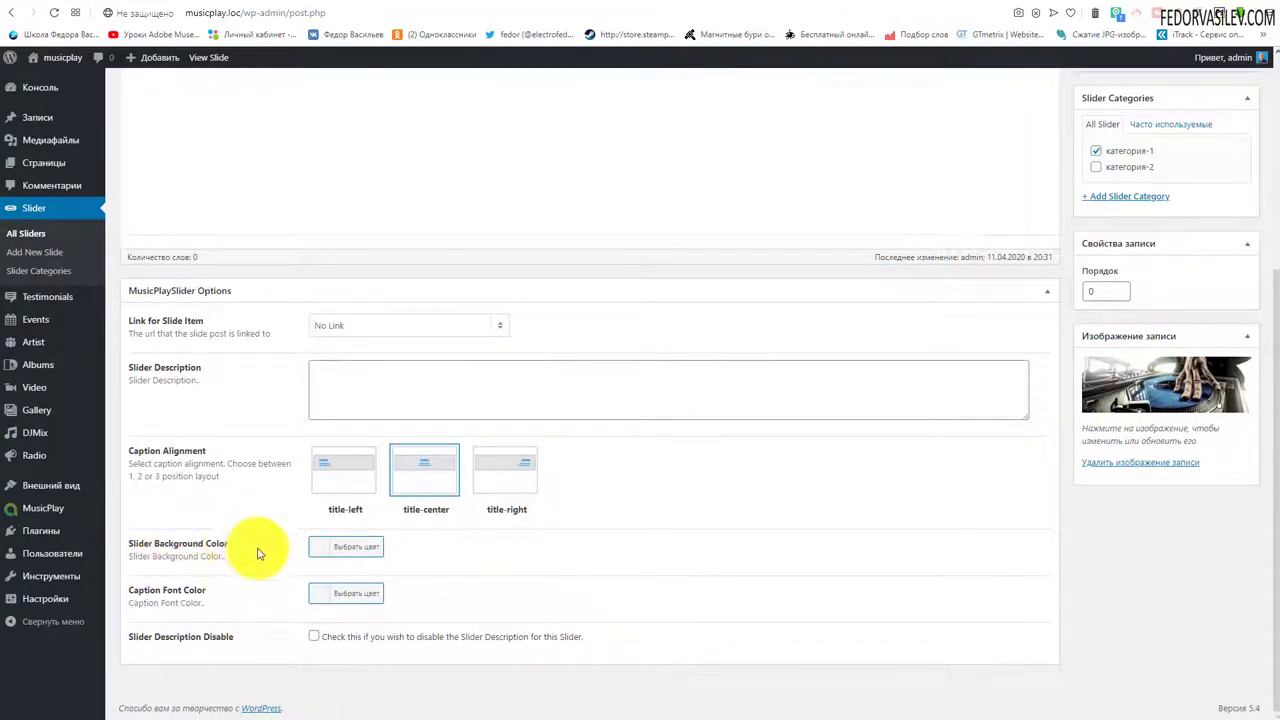
{"action": "left_click", "coordinate": [318, 547]}
{"action": "scroll", "coordinate": [420, 515], "scroll_direction": "down", "scroll_amount": 1}
{"action": "left_click", "coordinate": [383, 569]}
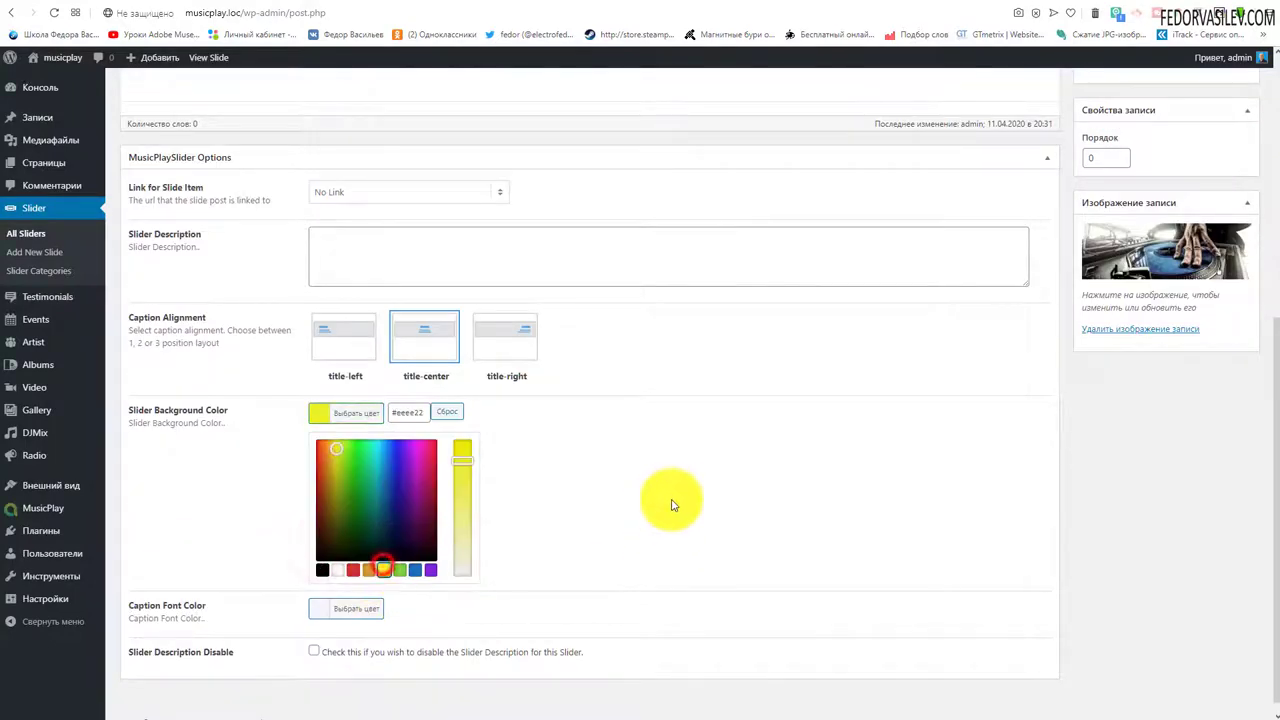
{"action": "left_click", "coordinate": [672, 505]}
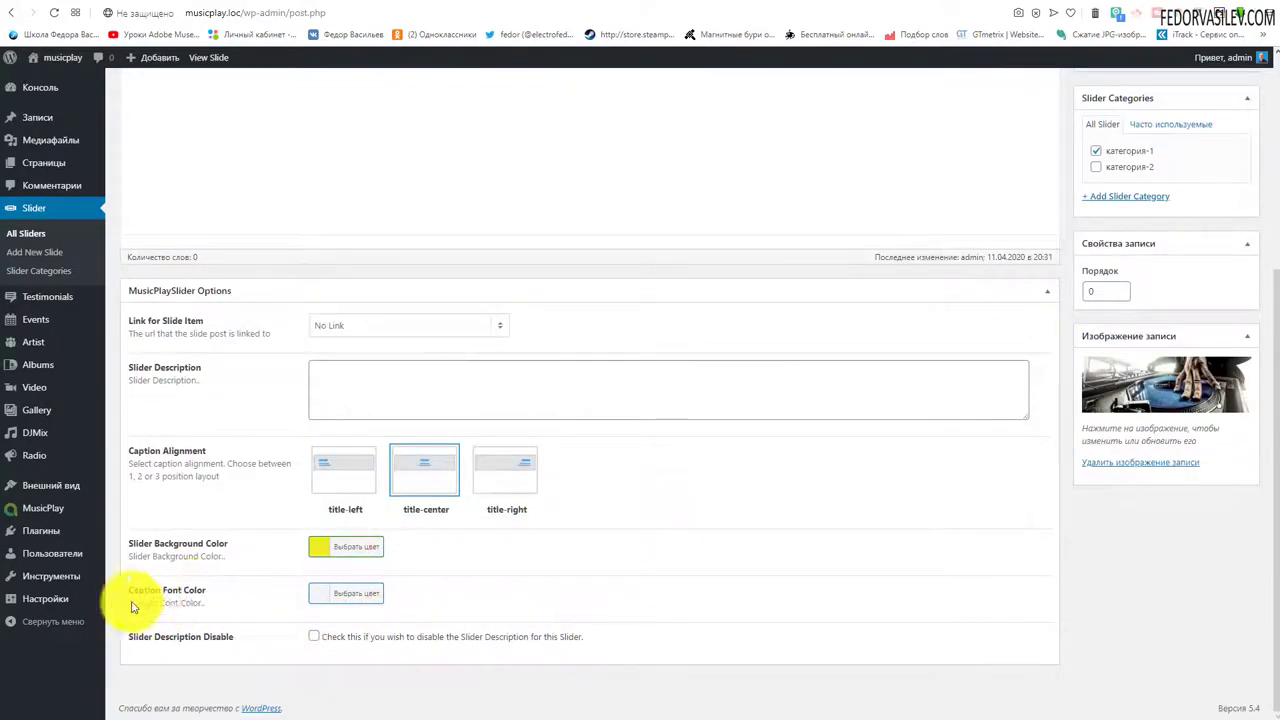
Save слайд-2 with a black Caption Font Color and view the slide on the home page.
{"action": "left_click", "coordinate": [320, 597]}
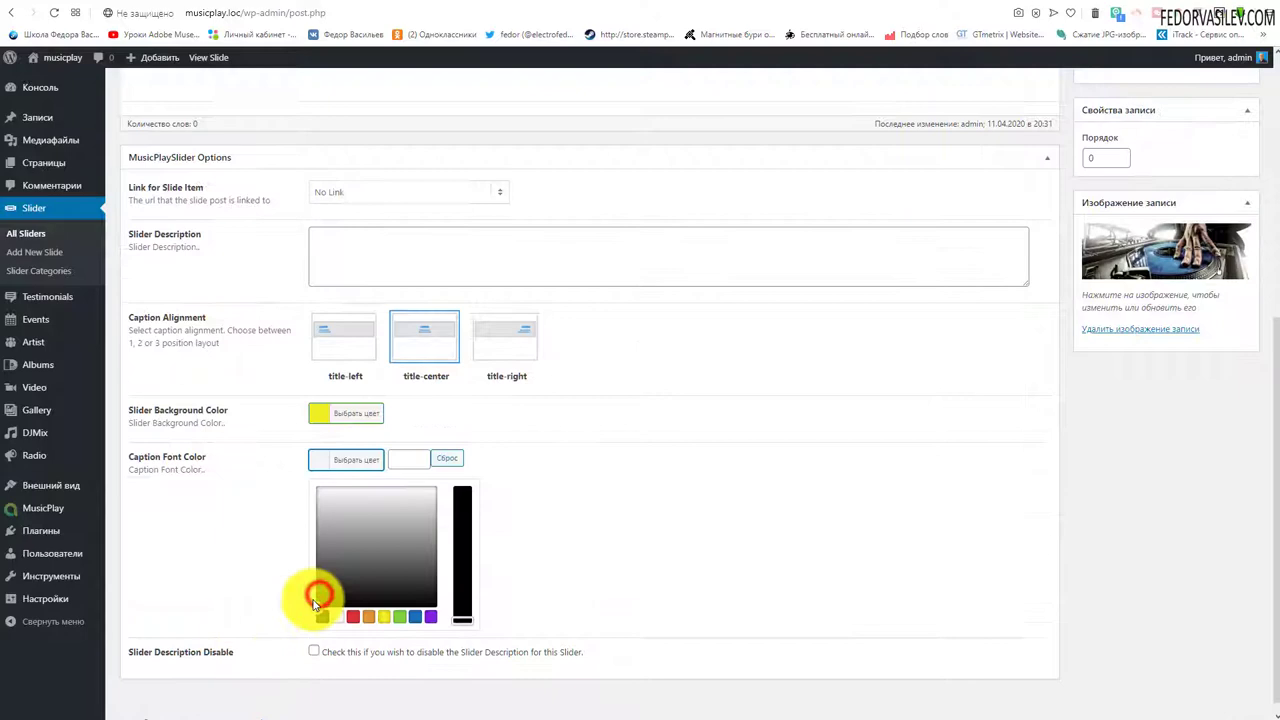
{"action": "left_click", "coordinate": [400, 612]}
{"action": "scroll", "coordinate": [1098, 433], "scroll_direction": "up", "scroll_amount": 2}
{"action": "left_click", "coordinate": [1210, 259]}
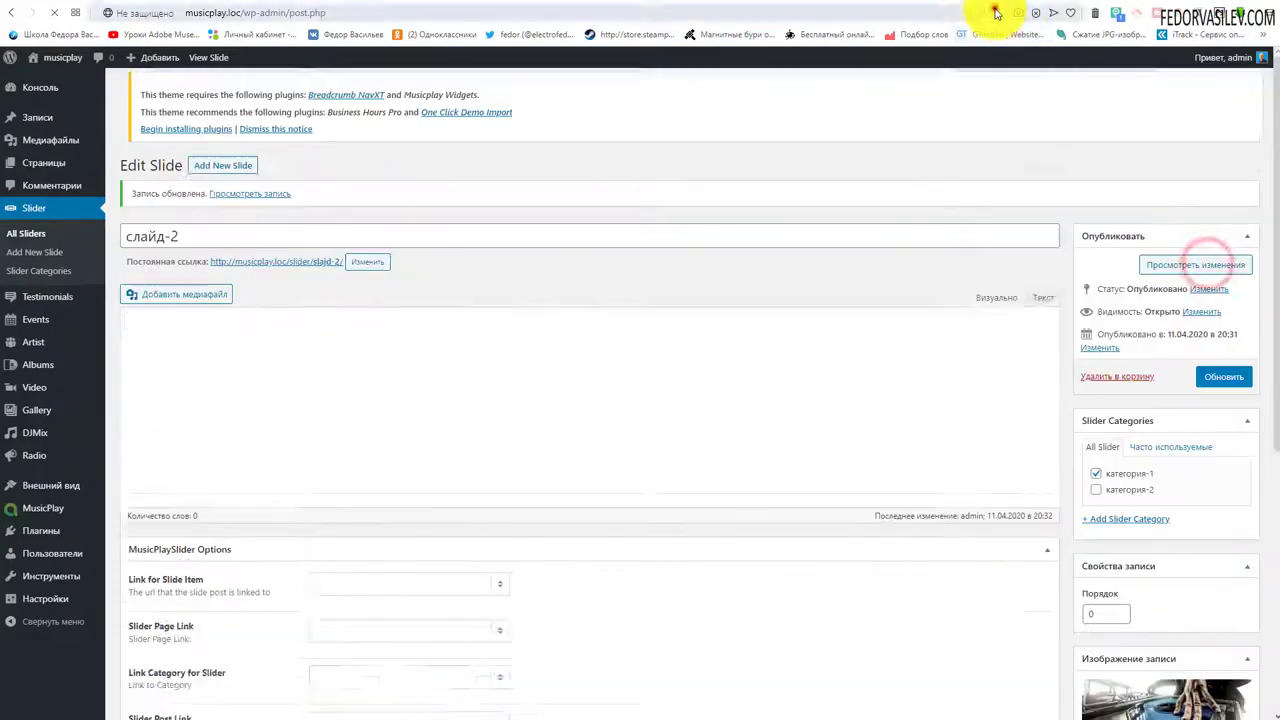
{"action": "left_click", "coordinate": [1075, 10]}
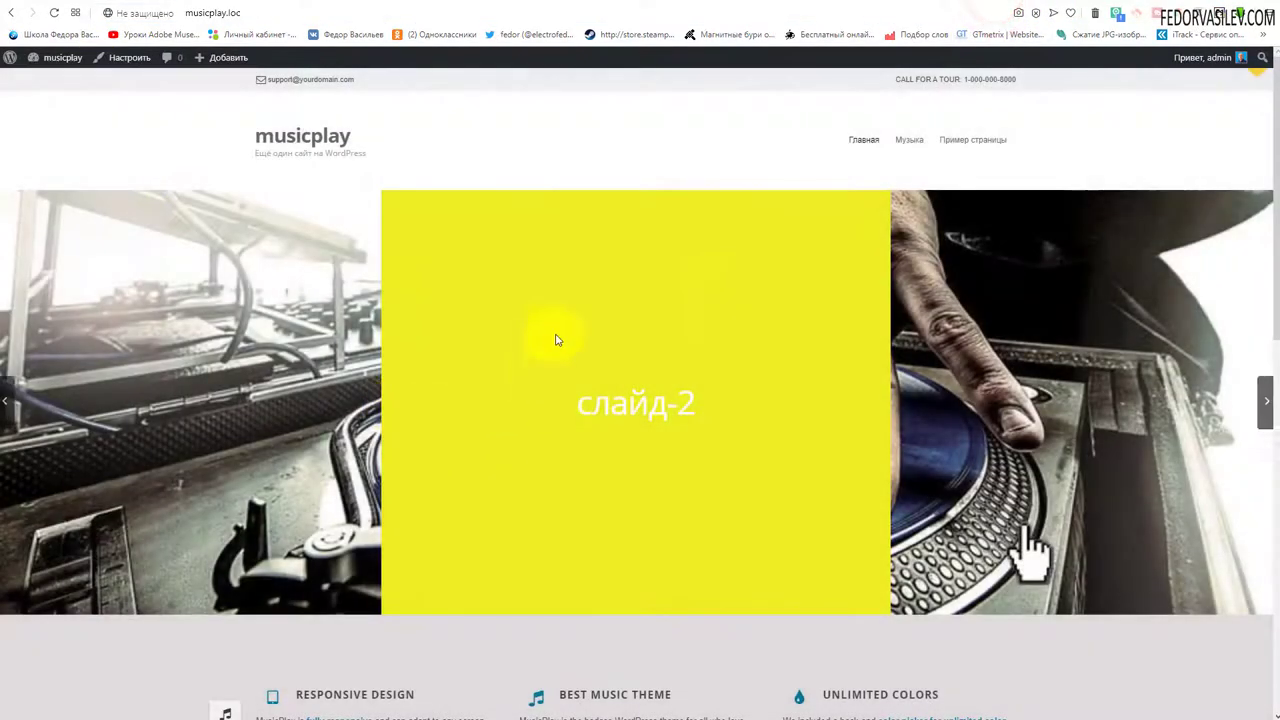
Reset the Slider Background Color and the Caption Font Color of слайд-2 to their defaults.
{"action": "key", "text": "ctrl+Tab"}
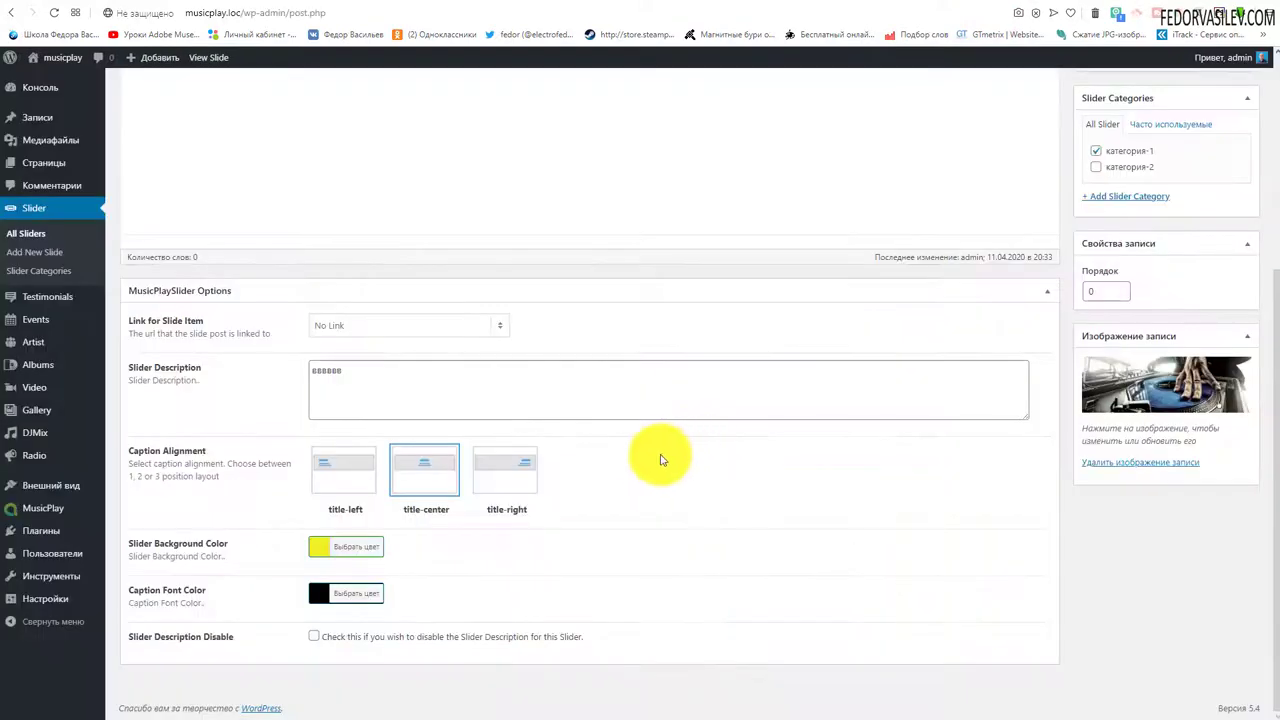
{"action": "left_click", "coordinate": [322, 553]}
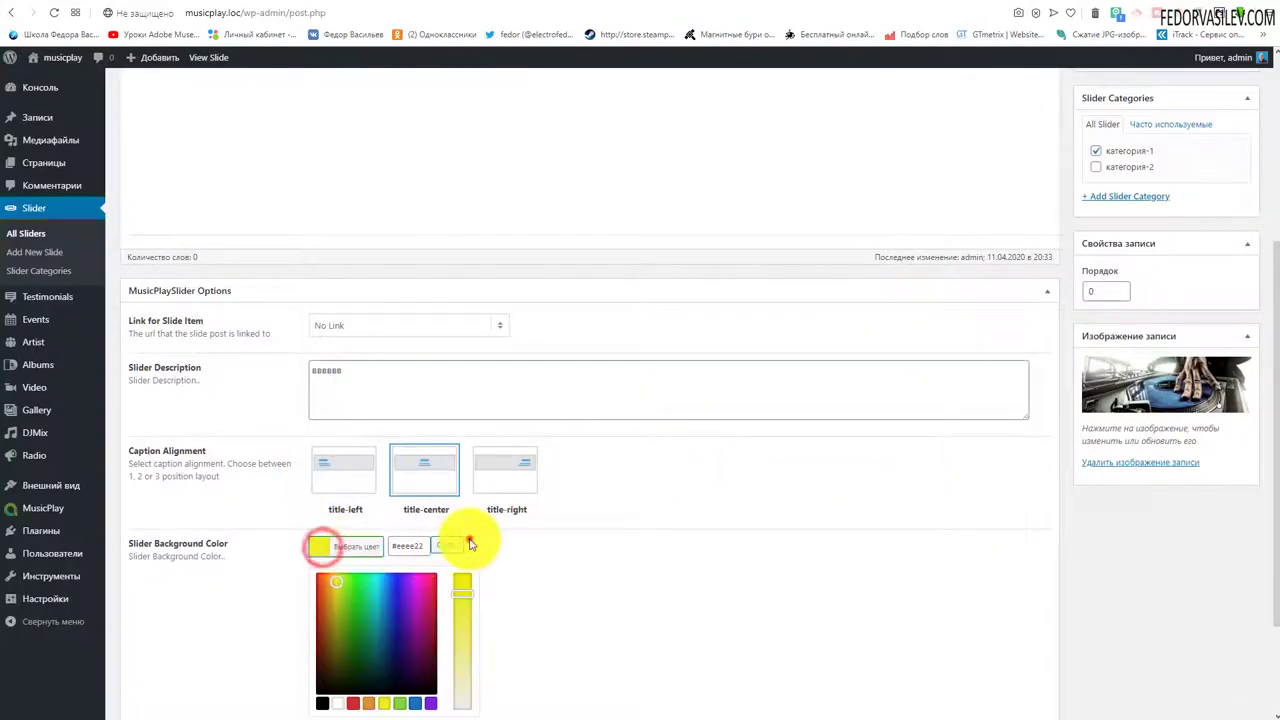
{"action": "scroll", "coordinate": [551, 563], "scroll_direction": "down", "scroll_amount": 2}
{"action": "left_click", "coordinate": [570, 520]}
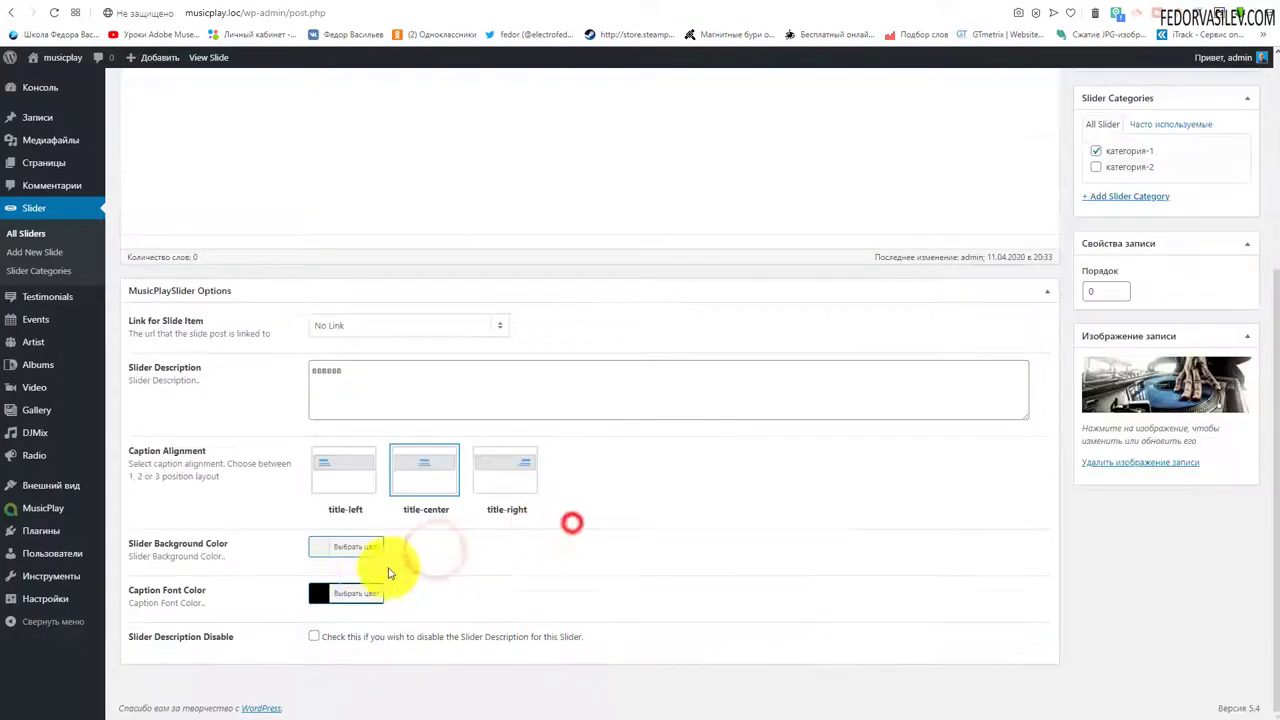
{"action": "left_click", "coordinate": [322, 592]}
{"action": "scroll", "coordinate": [328, 596], "scroll_direction": "down", "scroll_amount": 2}
{"action": "left_click", "coordinate": [447, 458]}
{"action": "scroll", "coordinate": [550, 350], "scroll_direction": "up", "scroll_amount": 5}
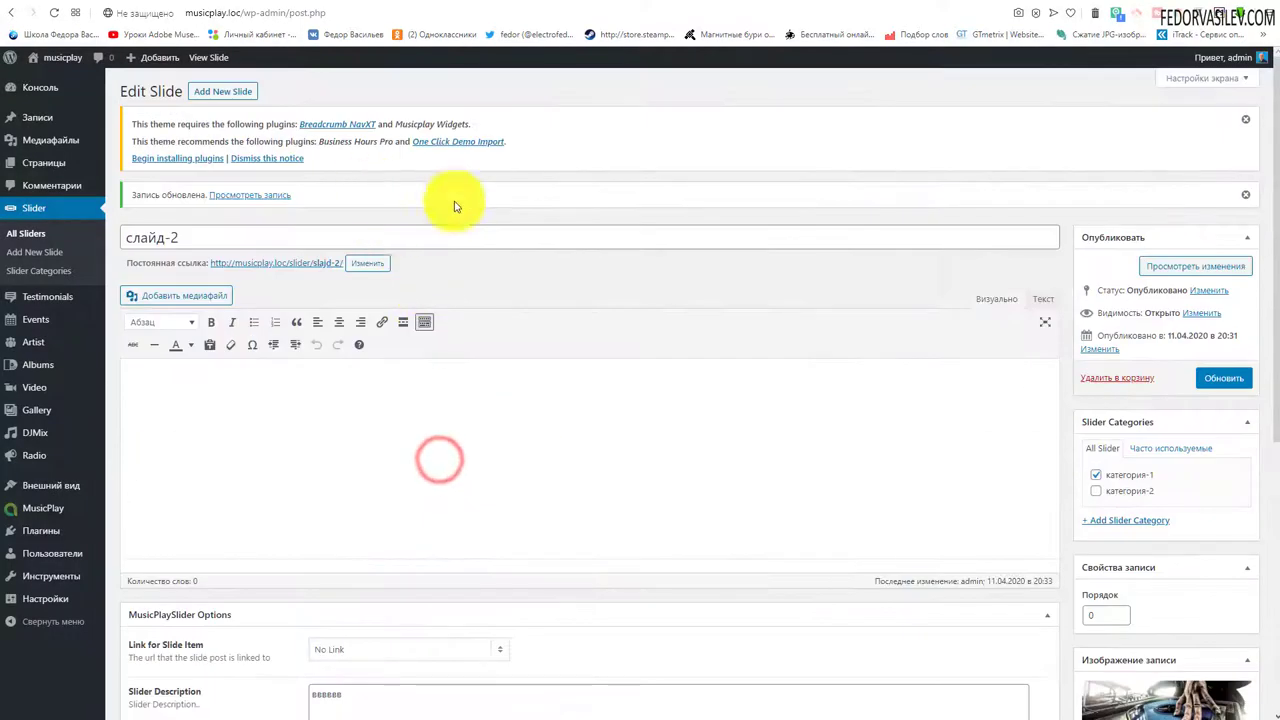
Set the Slider Effect to Fade in the MusicPlay theme's slider options.
{"action": "left_click", "coordinate": [26, 233]}
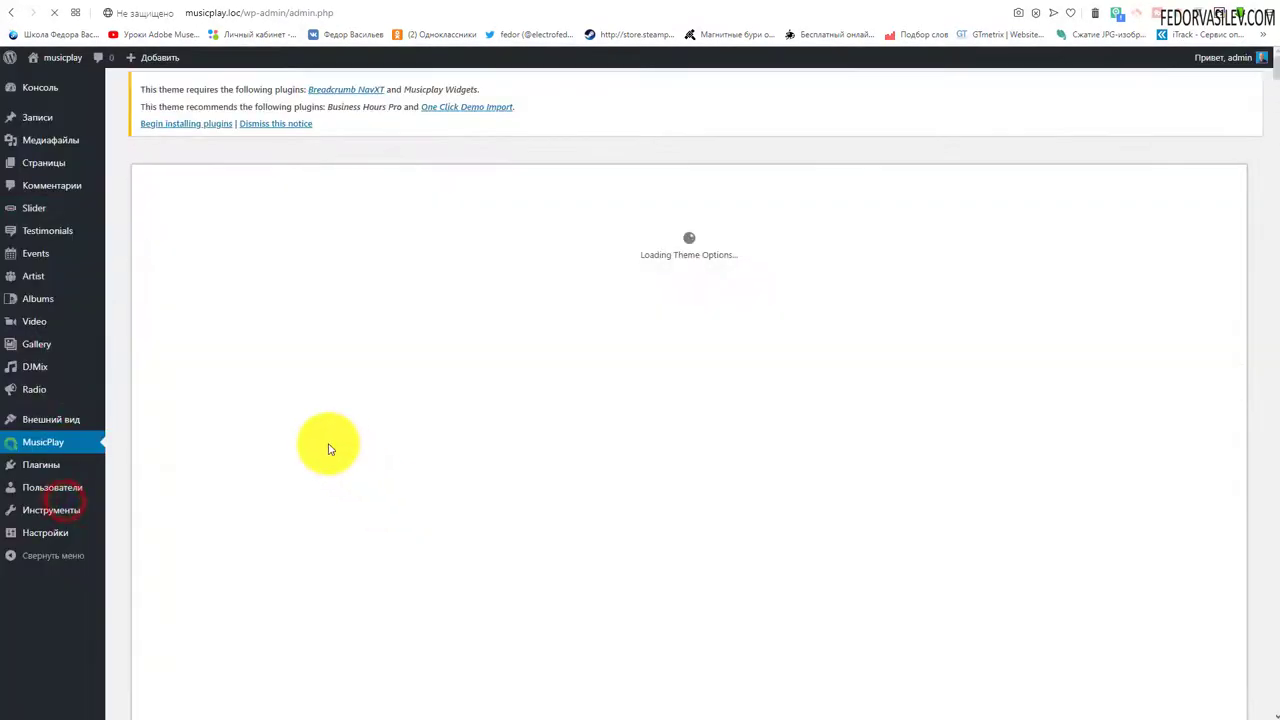
{"action": "scroll", "coordinate": [529, 373], "scroll_direction": "down", "scroll_amount": 1}
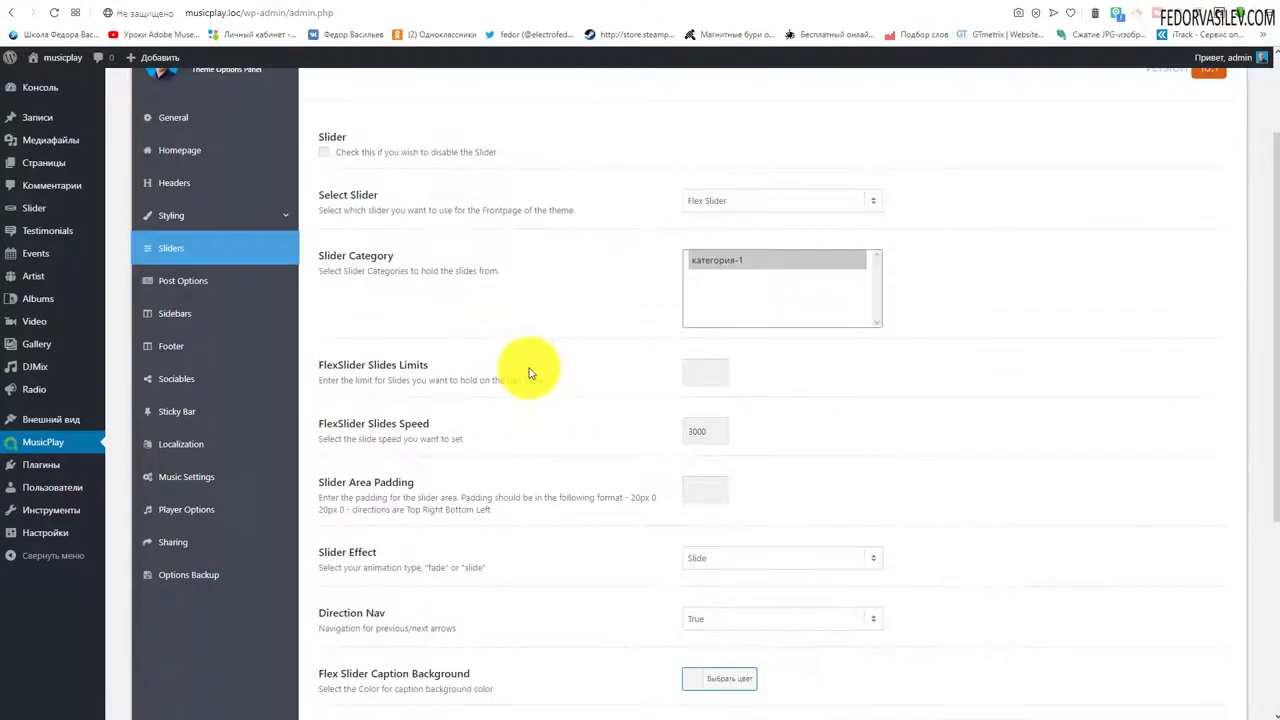
{"action": "scroll", "coordinate": [515, 371], "scroll_direction": "down", "scroll_amount": 2}
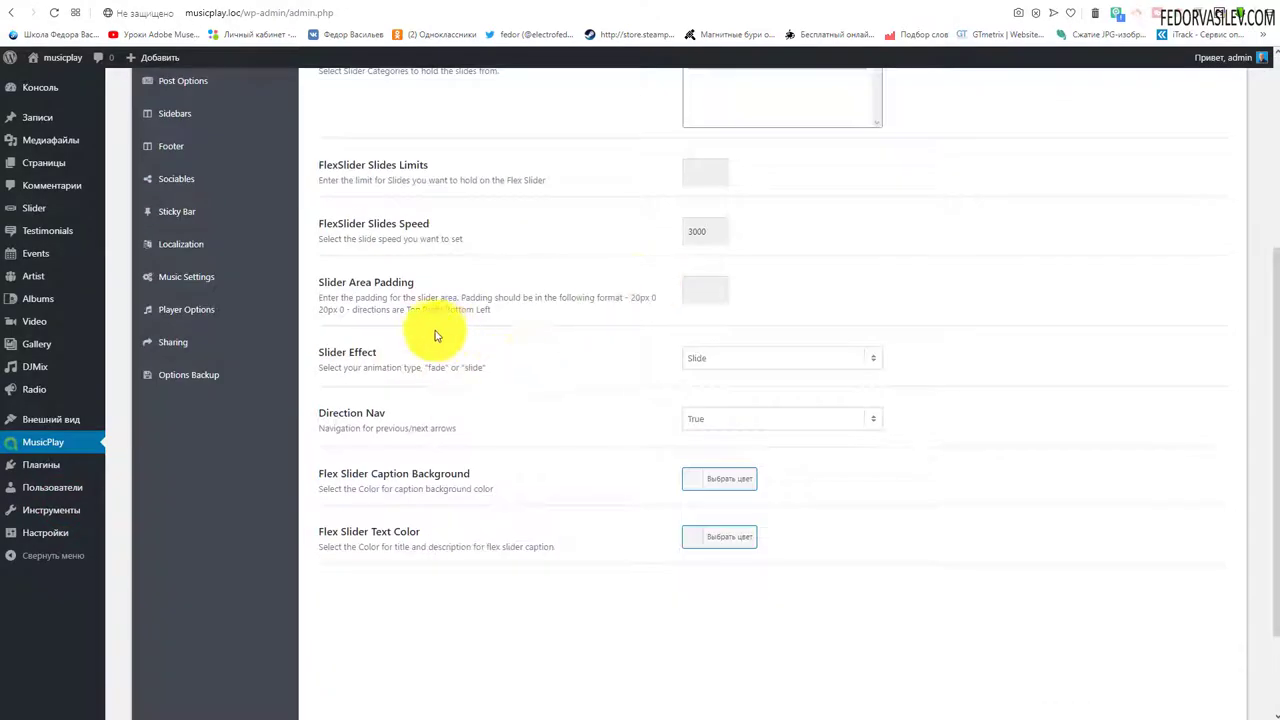
{"action": "left_click", "coordinate": [712, 389]}
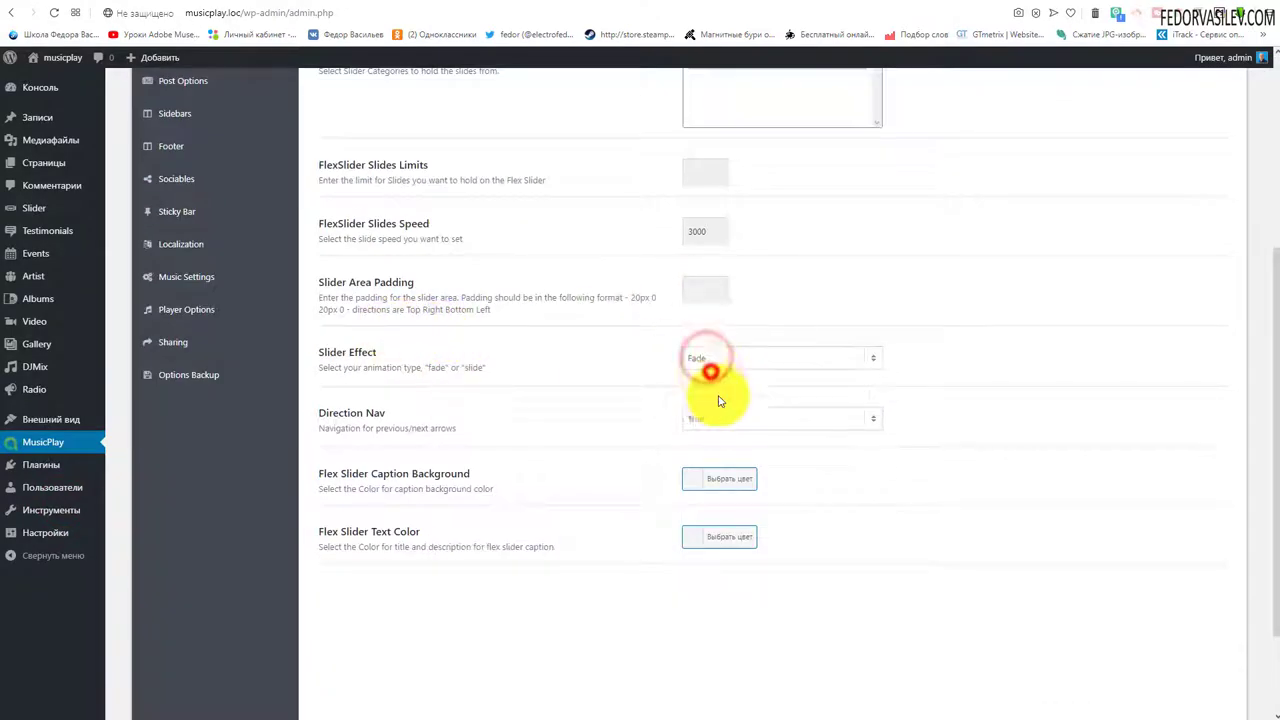
Save the slider options and check the fade transition between the slides on the home page.
{"action": "scroll", "coordinate": [908, 523], "scroll_direction": "down", "scroll_amount": 2}
{"action": "left_click", "coordinate": [1135, 625]}
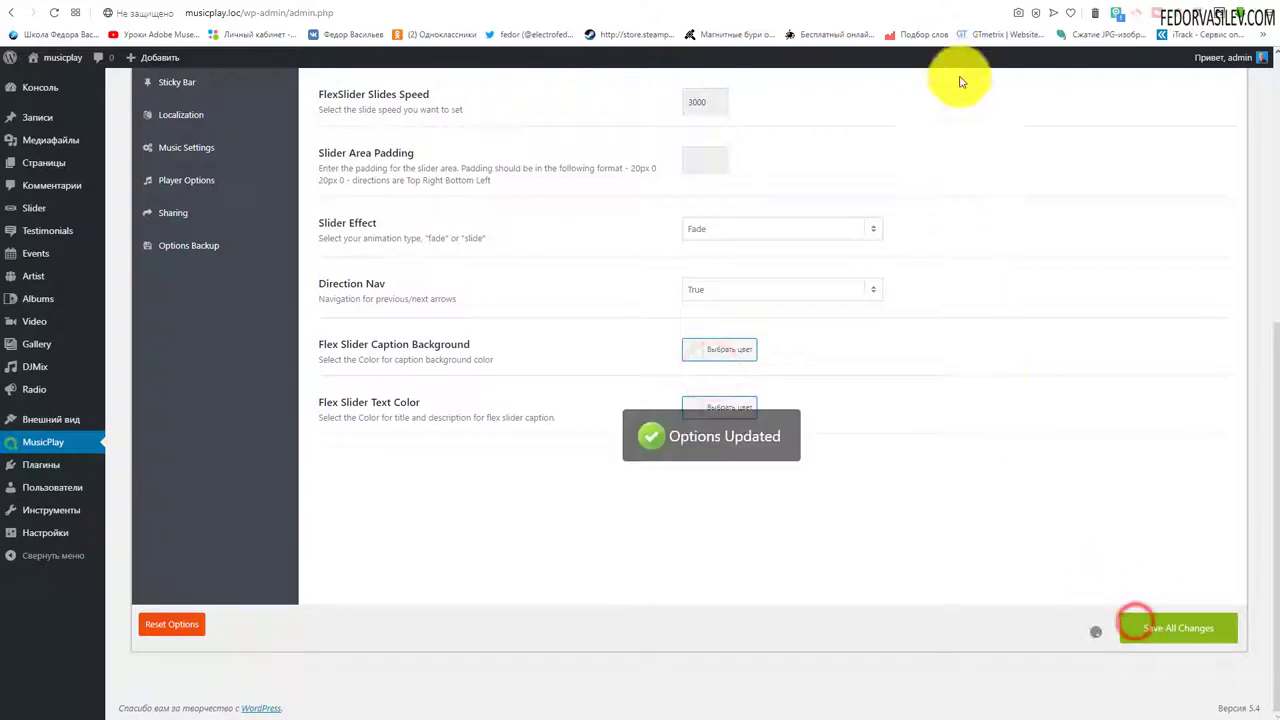
{"action": "left_click", "coordinate": [992, 3]}
{"action": "left_click", "coordinate": [56, 13]}
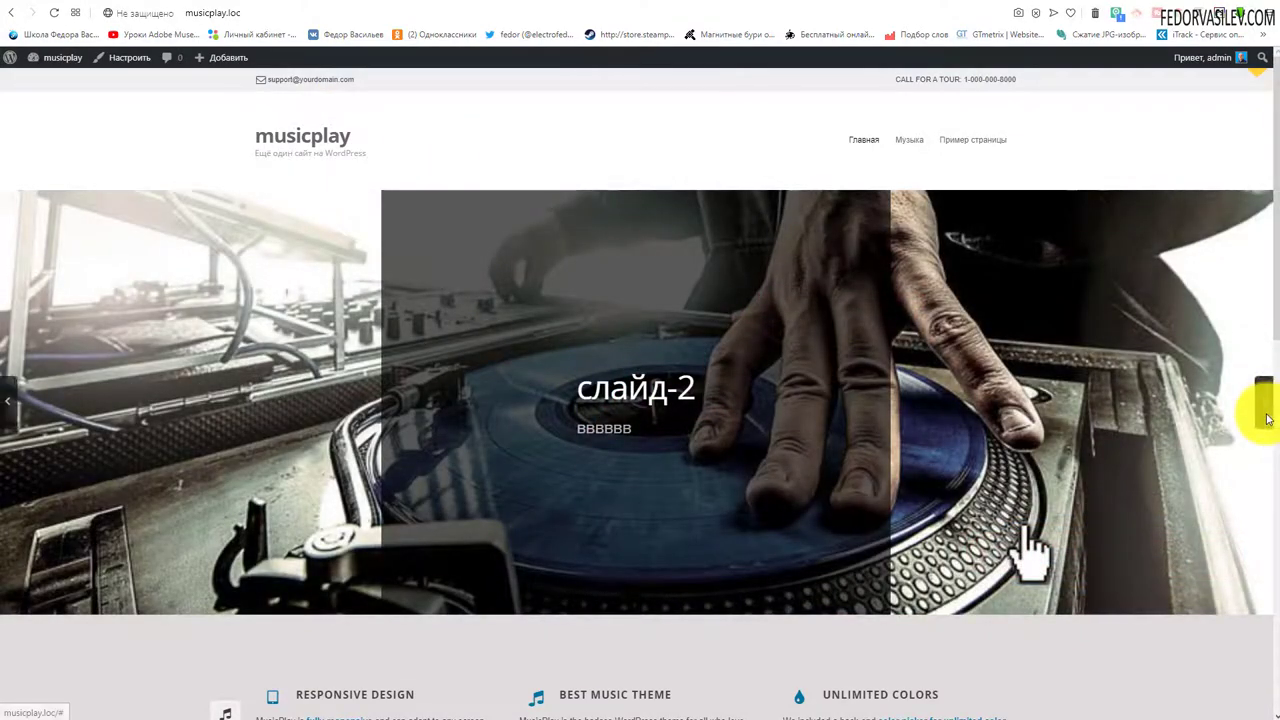
{"action": "left_click", "coordinate": [1266, 416]}
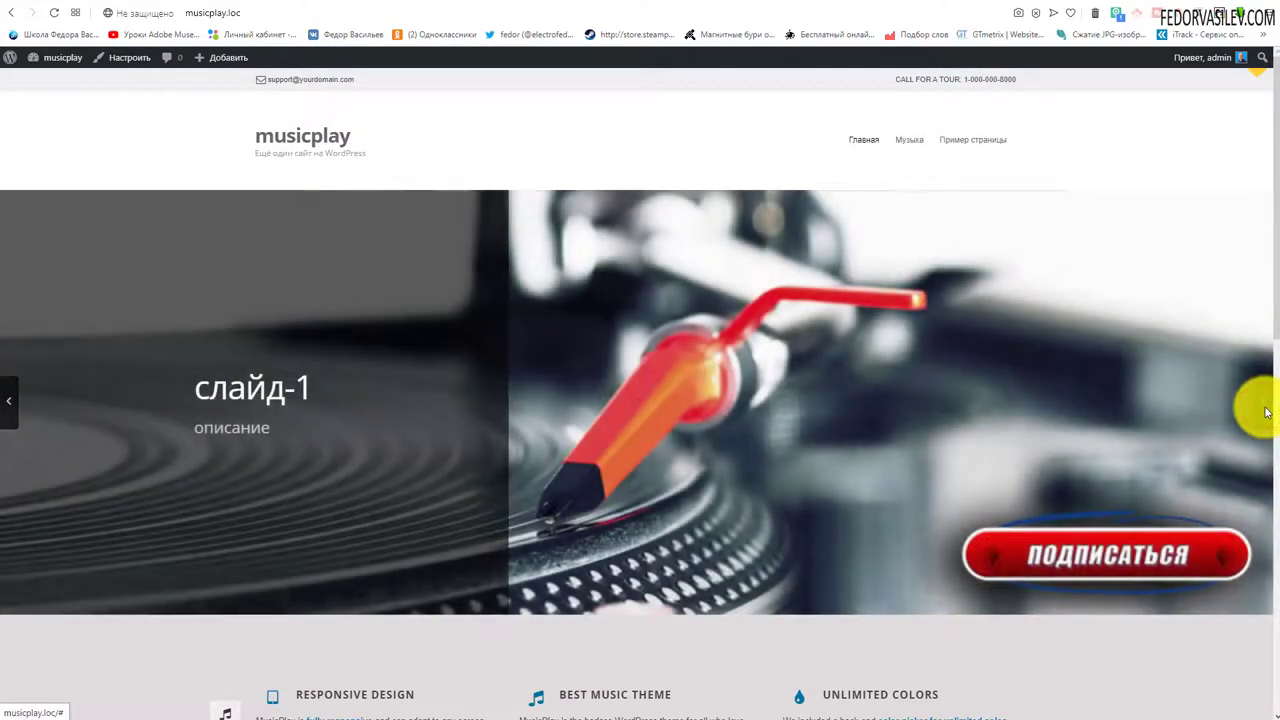
{"action": "left_click", "coordinate": [1265, 410]}
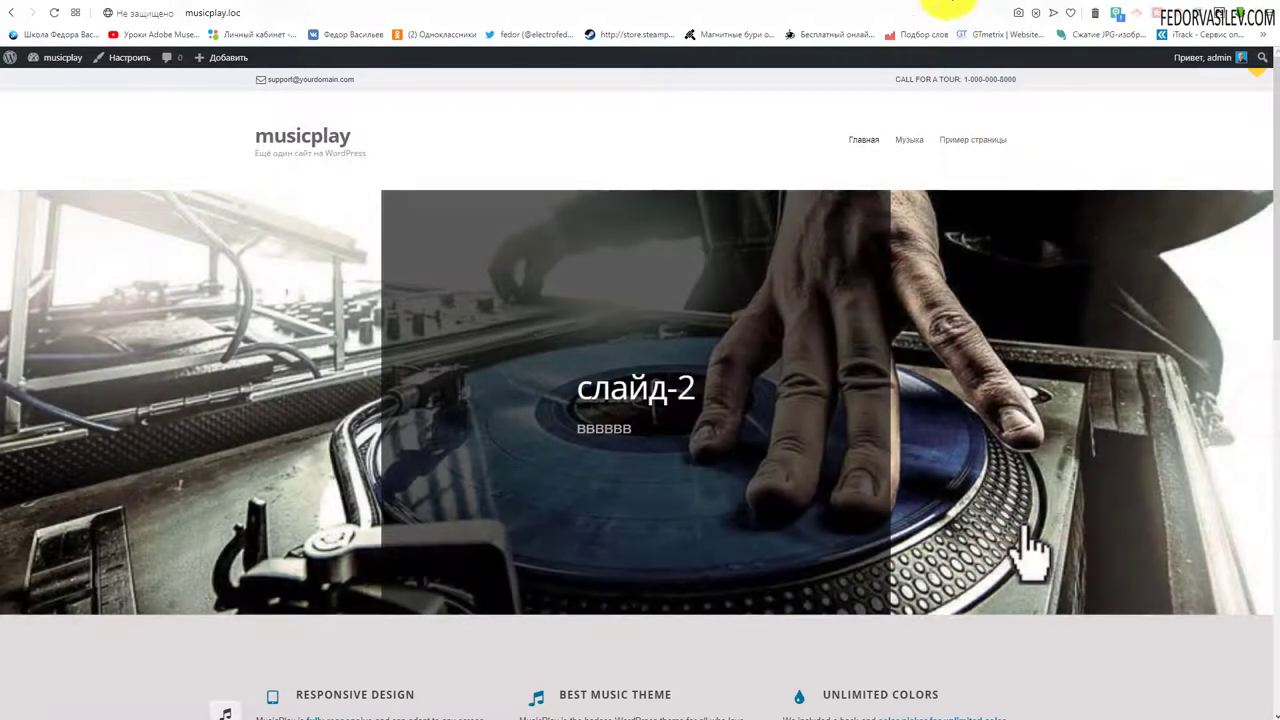
Set Direction Nav to False, save the theme options and reload the home page to check the slider arrows.
{"action": "left_click", "coordinate": [945, 8]}
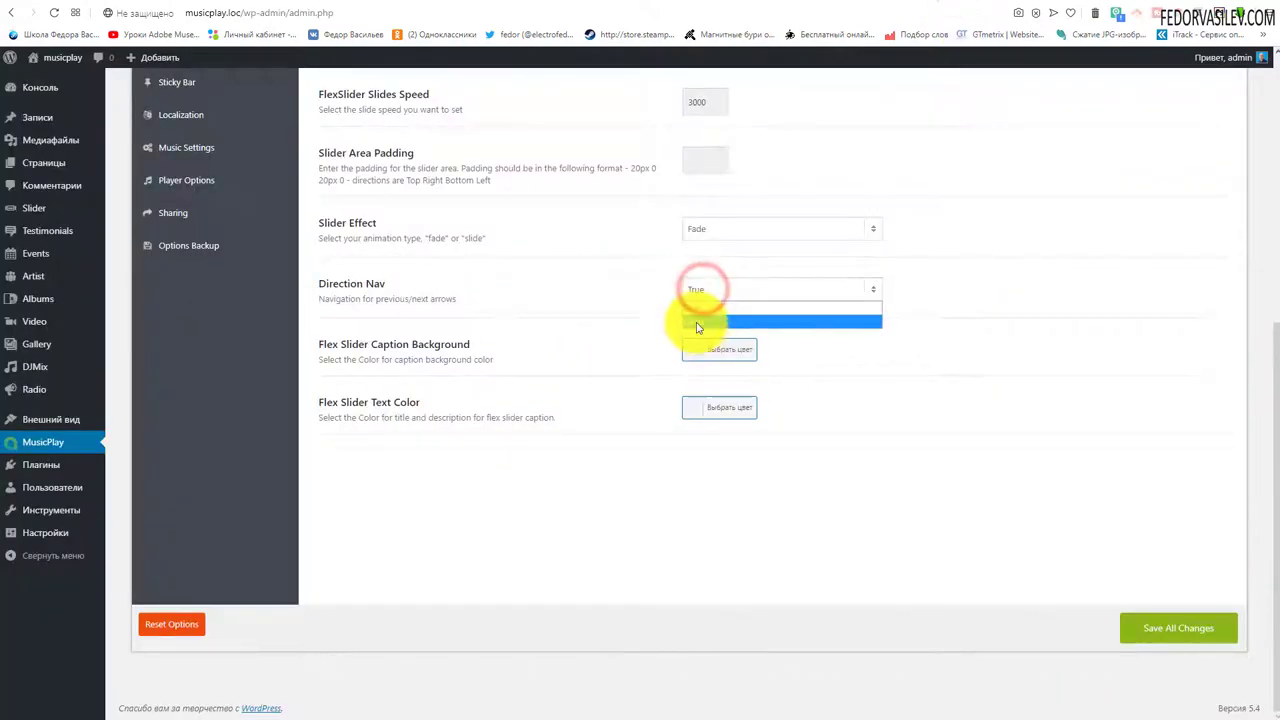
{"action": "left_click", "coordinate": [696, 321]}
{"action": "left_click", "coordinate": [1176, 628]}
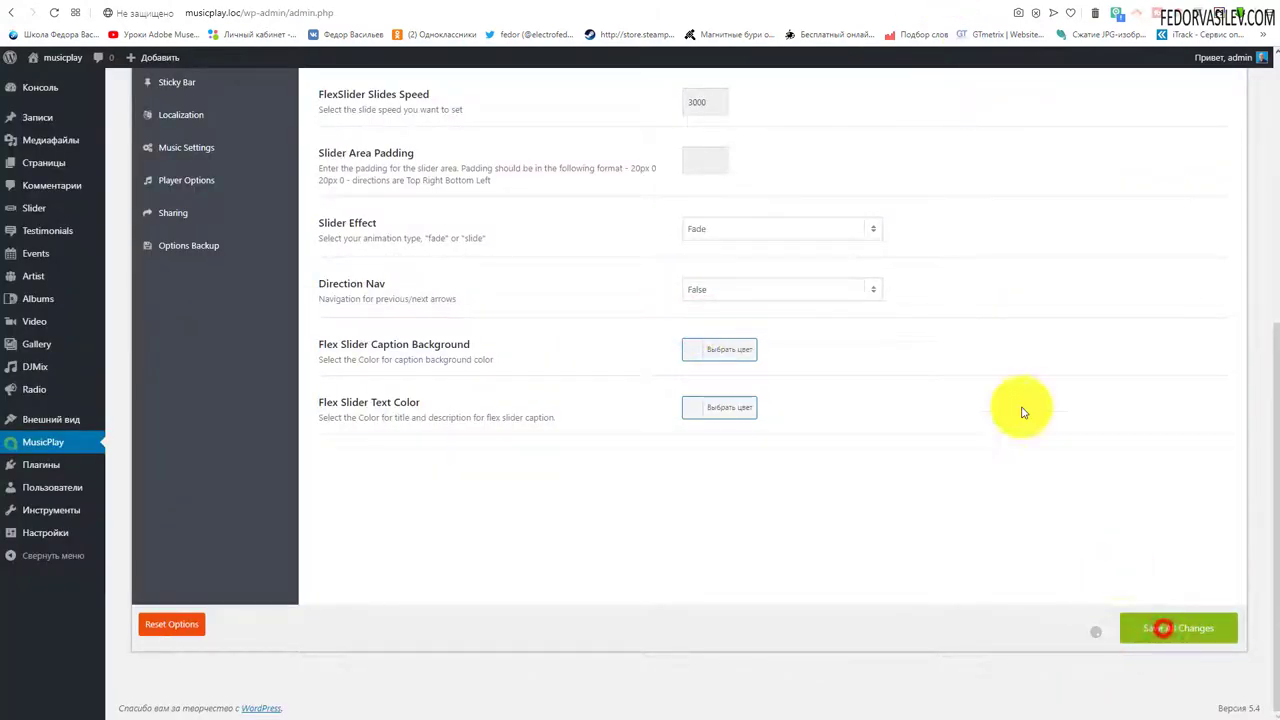
{"action": "left_click", "coordinate": [981, 8]}
{"action": "left_click", "coordinate": [52, 13]}
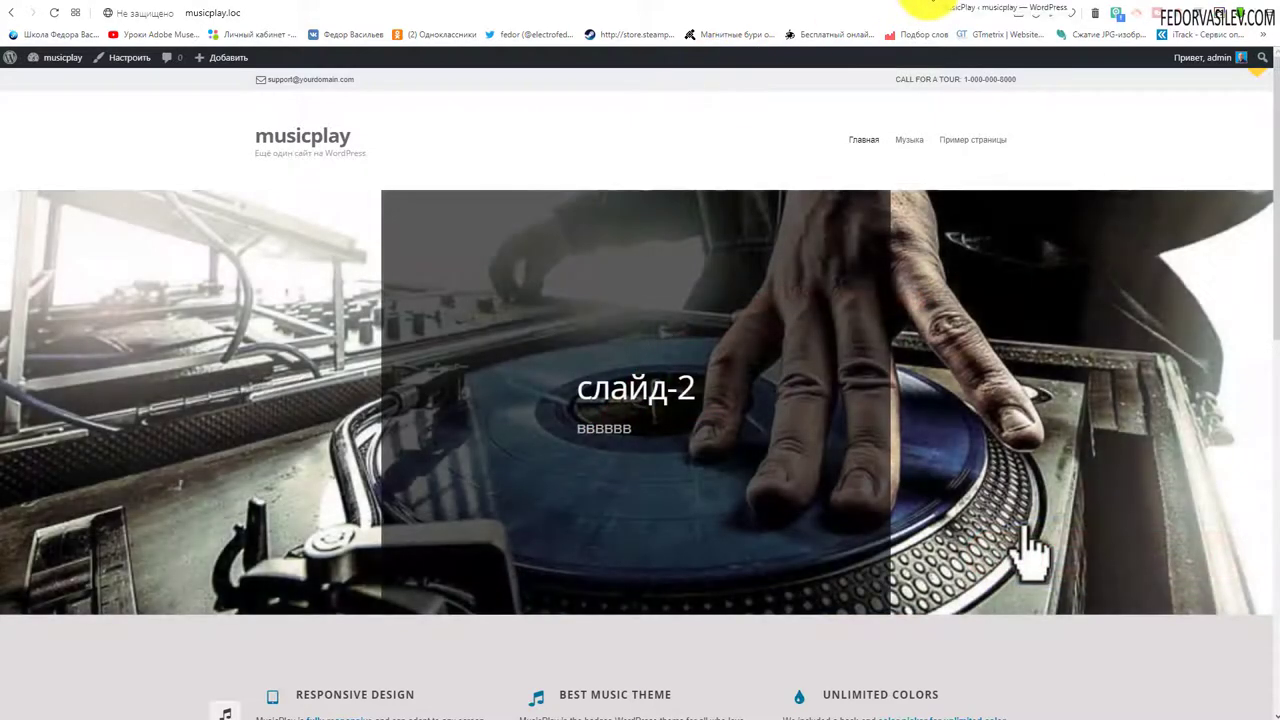
Set Direction Nav back to True in the slider options.
{"action": "left_click", "coordinate": [915, 5]}
{"action": "left_click", "coordinate": [730, 296]}
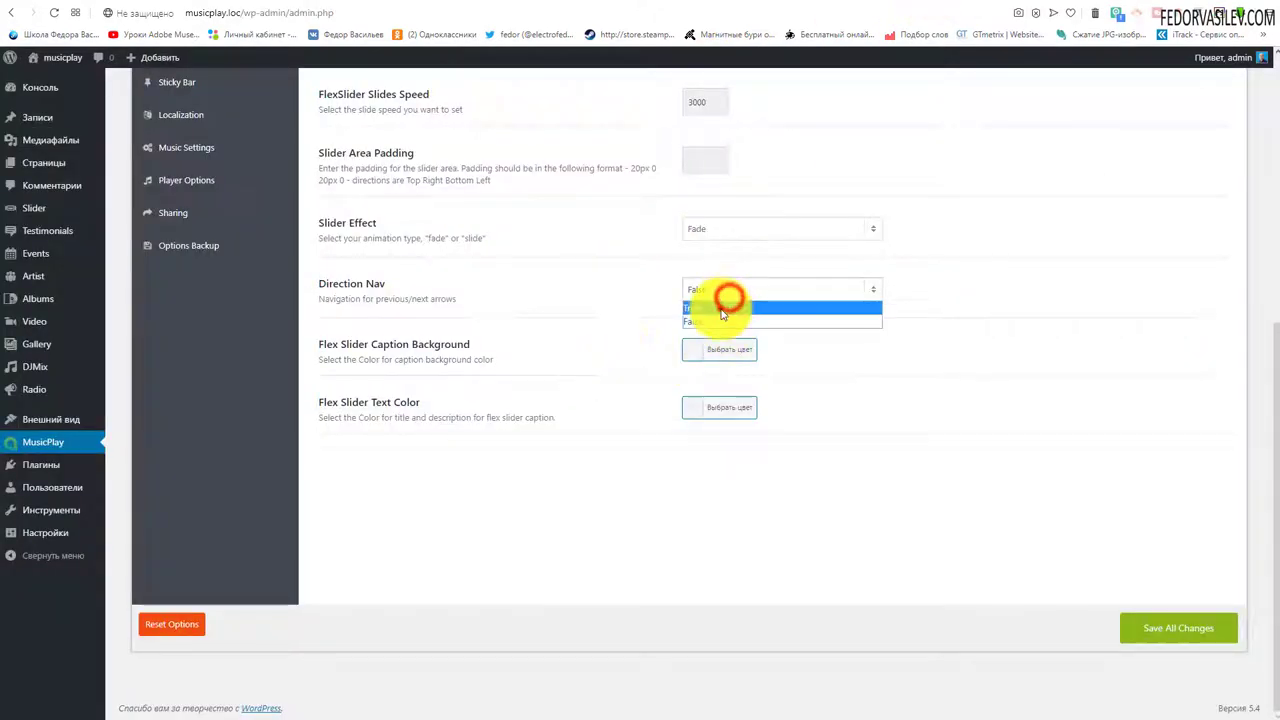
{"action": "left_click", "coordinate": [722, 309]}
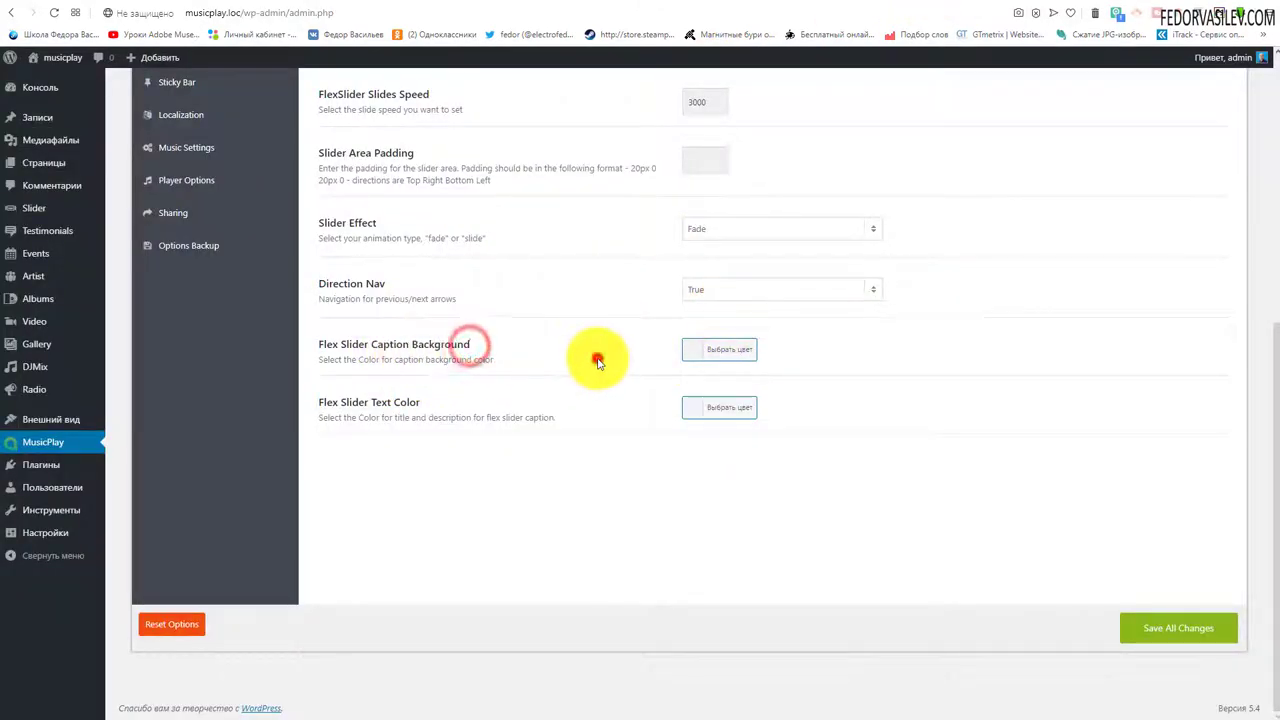
Save an orange #dd9933 Flex Slider Caption Background and view both slides on the home page.
{"action": "left_click", "coordinate": [697, 347]}
{"action": "left_click", "coordinate": [743, 508]}
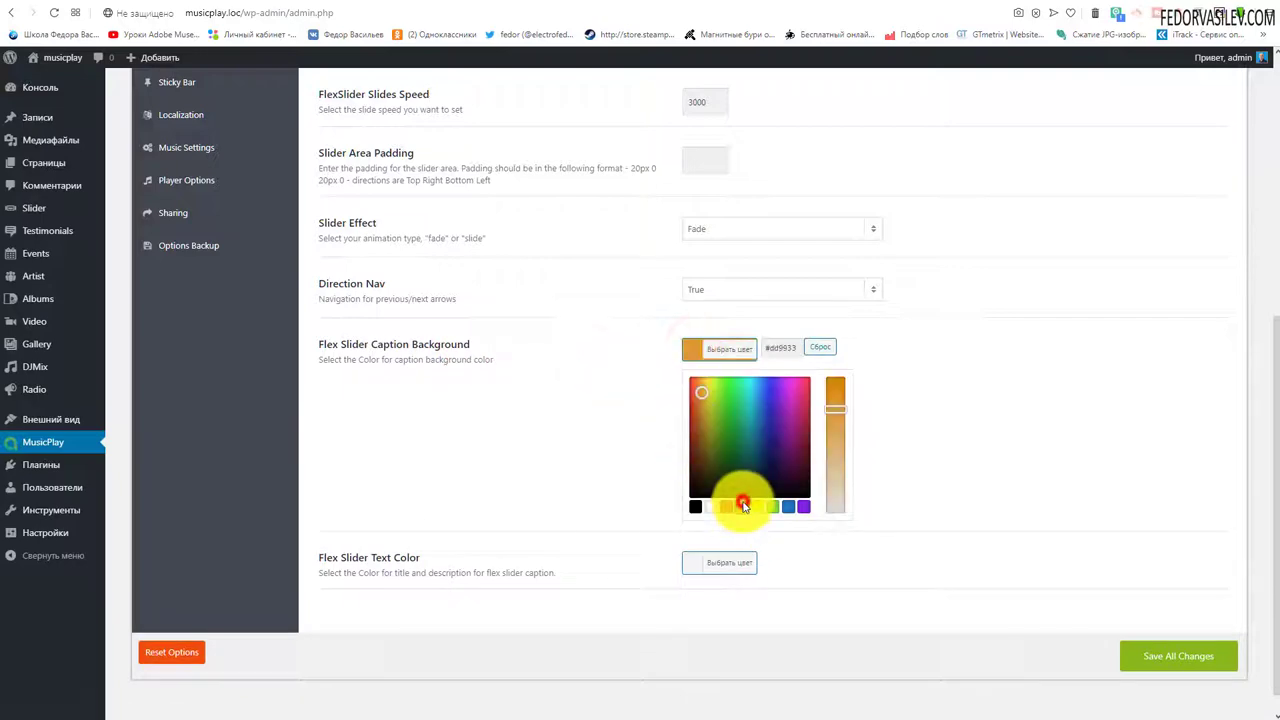
{"action": "left_click", "coordinate": [577, 383]}
{"action": "left_click", "coordinate": [1140, 628]}
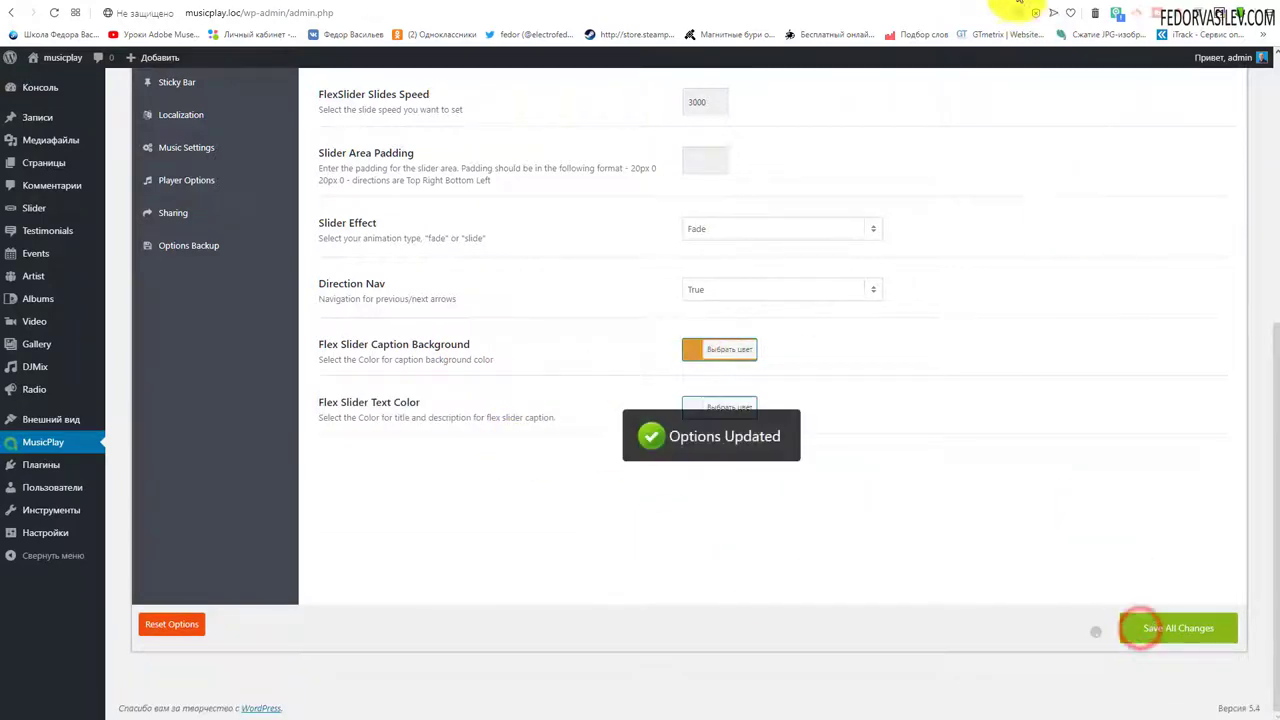
{"action": "left_click", "coordinate": [1012, 7]}
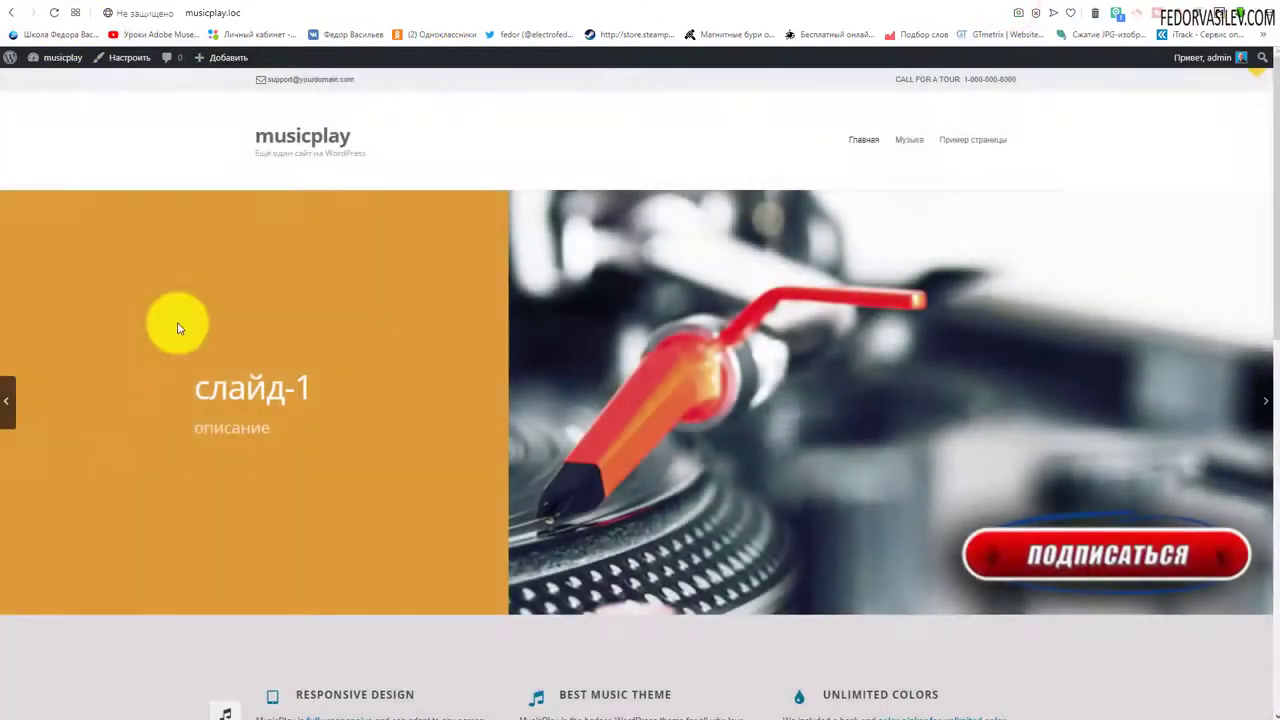
{"action": "left_click", "coordinate": [8, 404]}
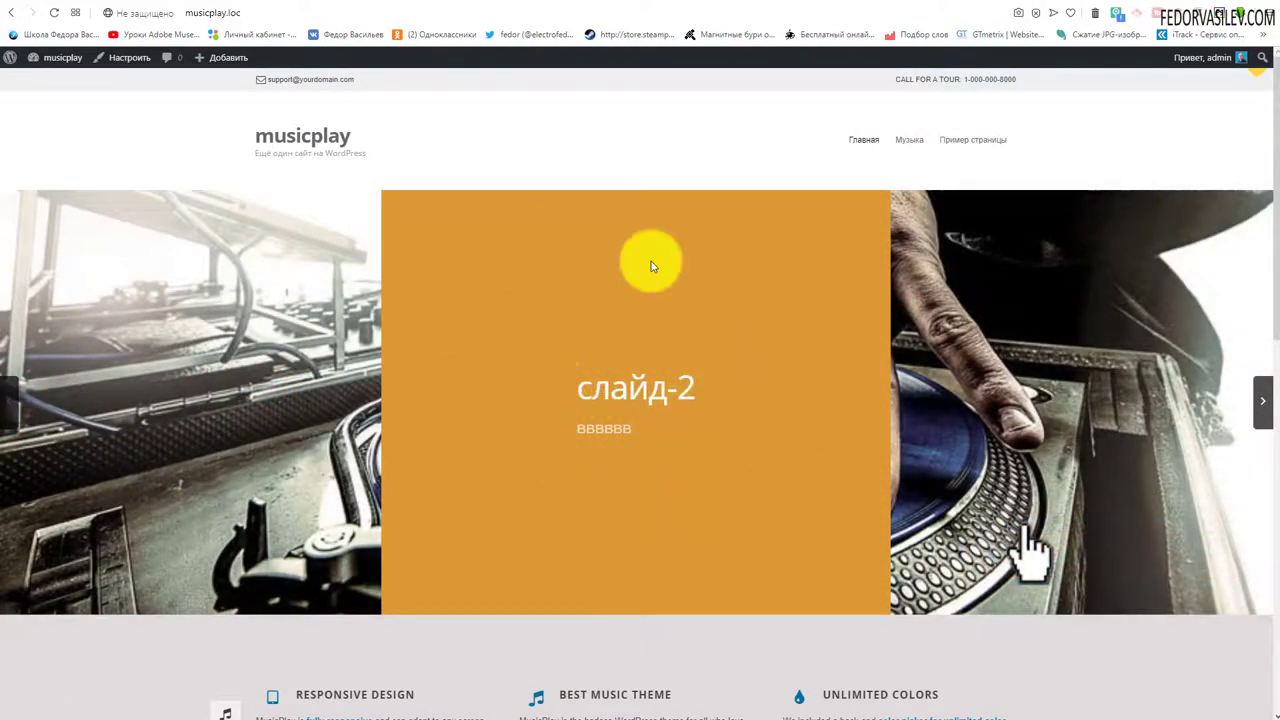
{"action": "left_click", "coordinate": [1261, 418]}
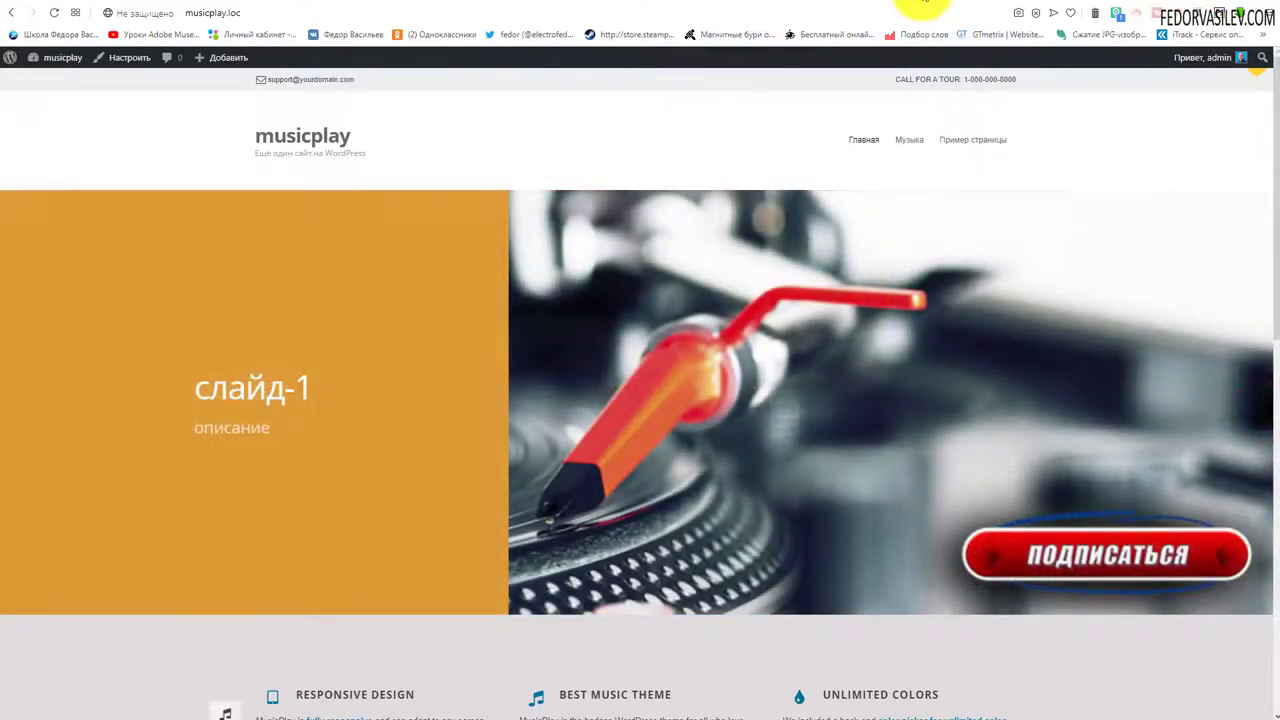
Save a purple Flex Slider Text Color and view the slide captions on the home page.
{"action": "left_click", "coordinate": [925, 4]}
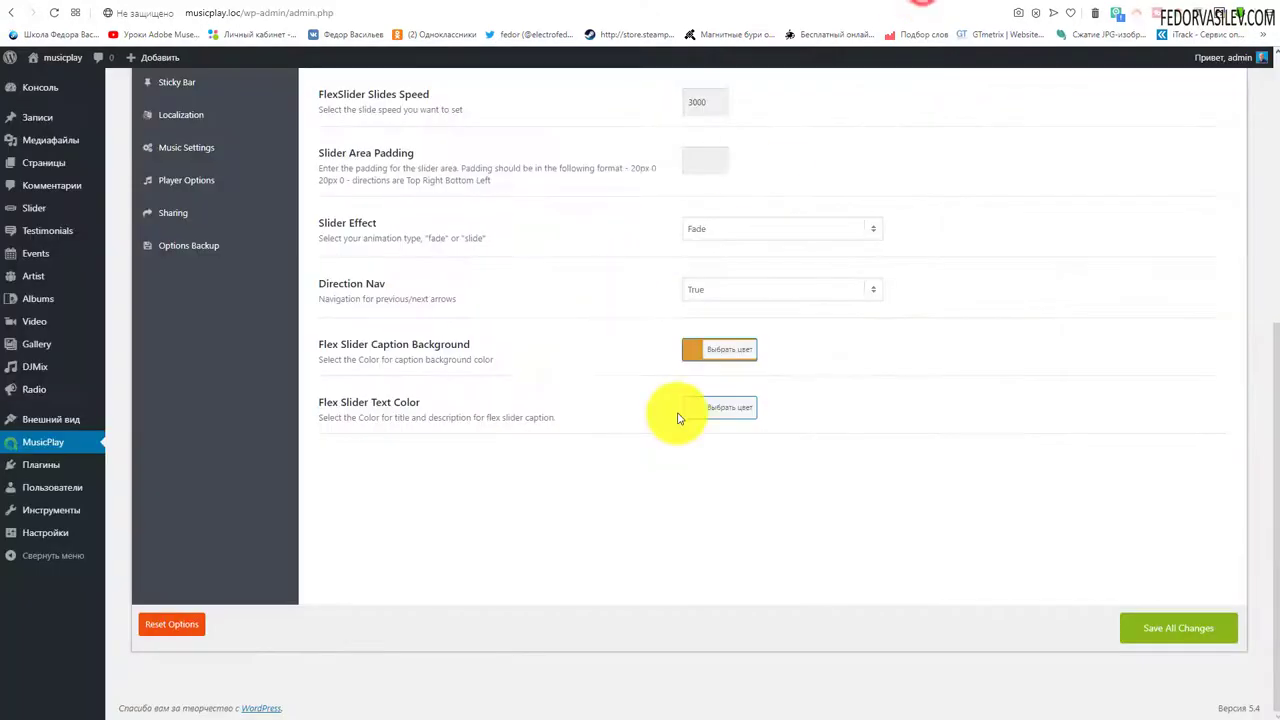
{"action": "left_click", "coordinate": [692, 410]}
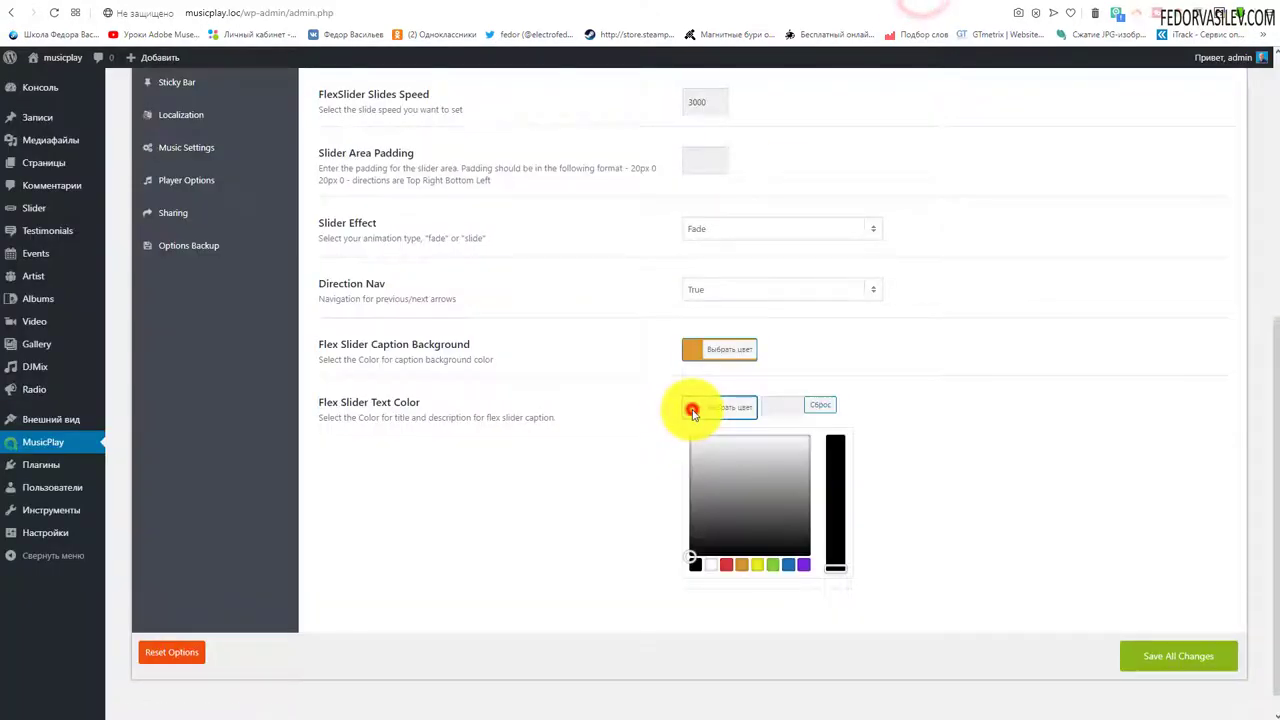
{"action": "left_click", "coordinate": [800, 567]}
{"action": "left_click", "coordinate": [1145, 656]}
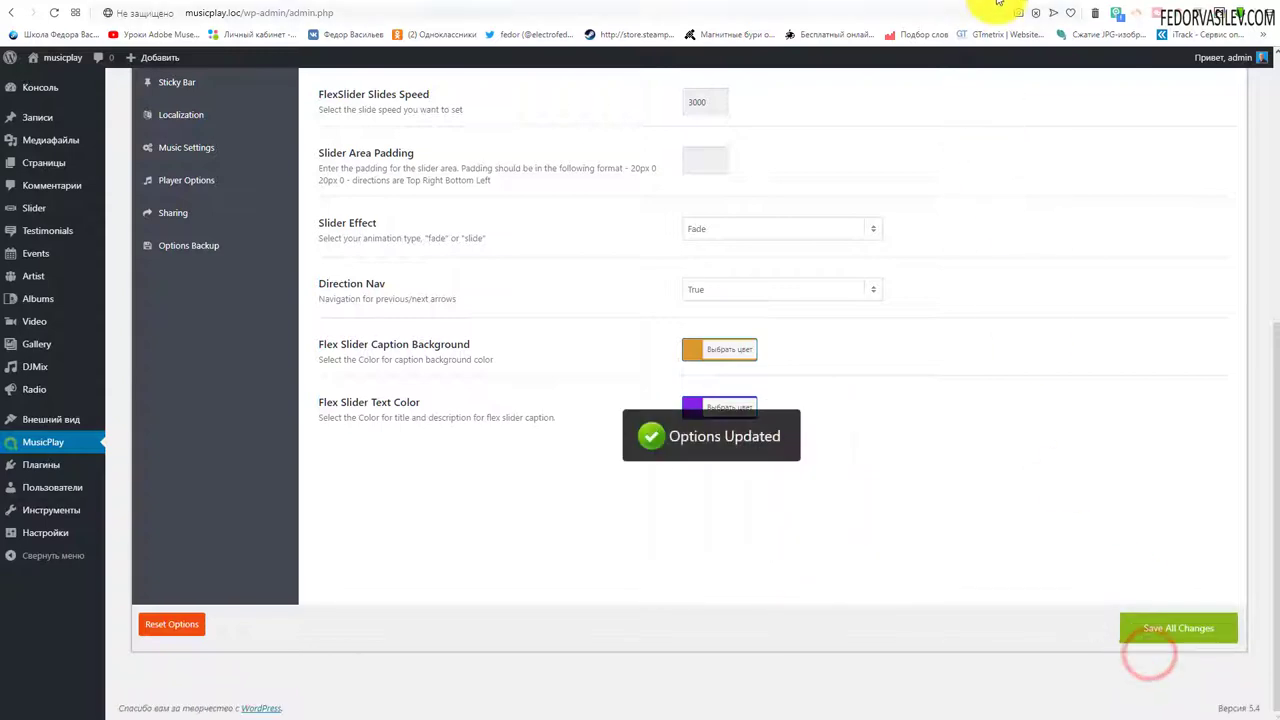
{"action": "left_click", "coordinate": [997, 4]}
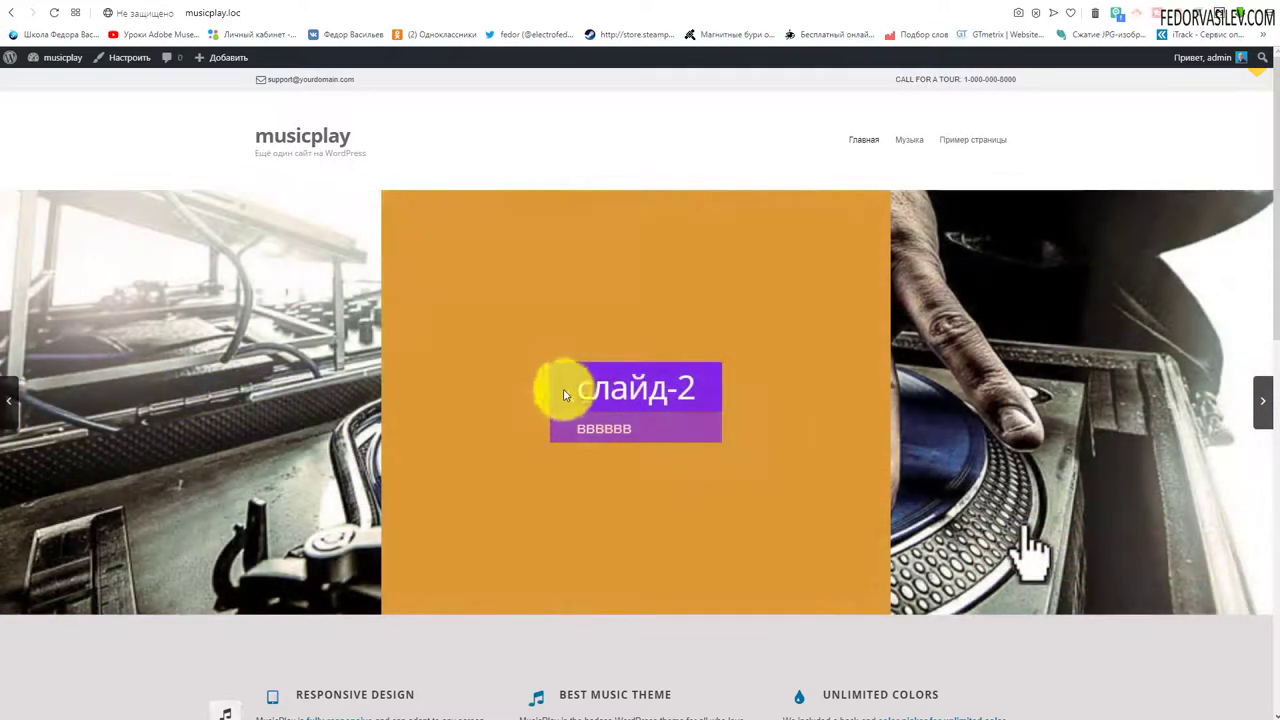
{"action": "left_click", "coordinate": [1260, 408]}
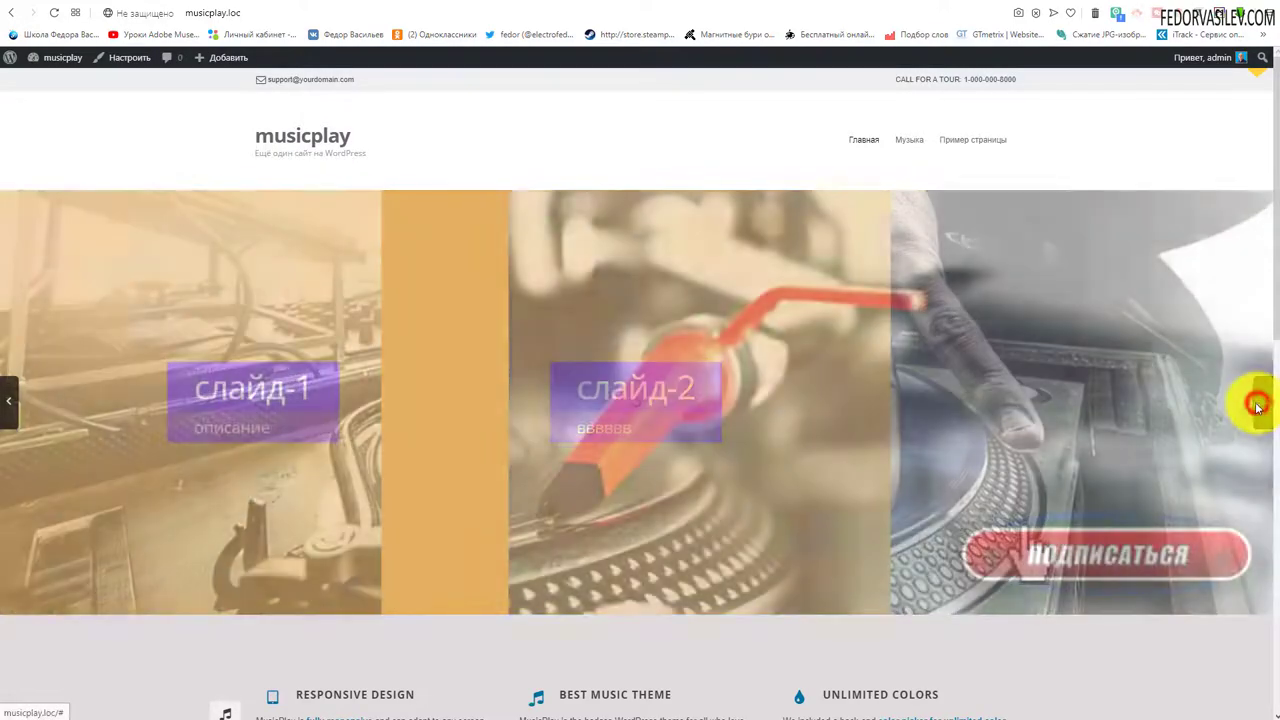
Reset the Flex Slider Text Color and Flex Slider Caption Background to their defaults and save the options.
{"action": "left_click", "coordinate": [937, 8]}
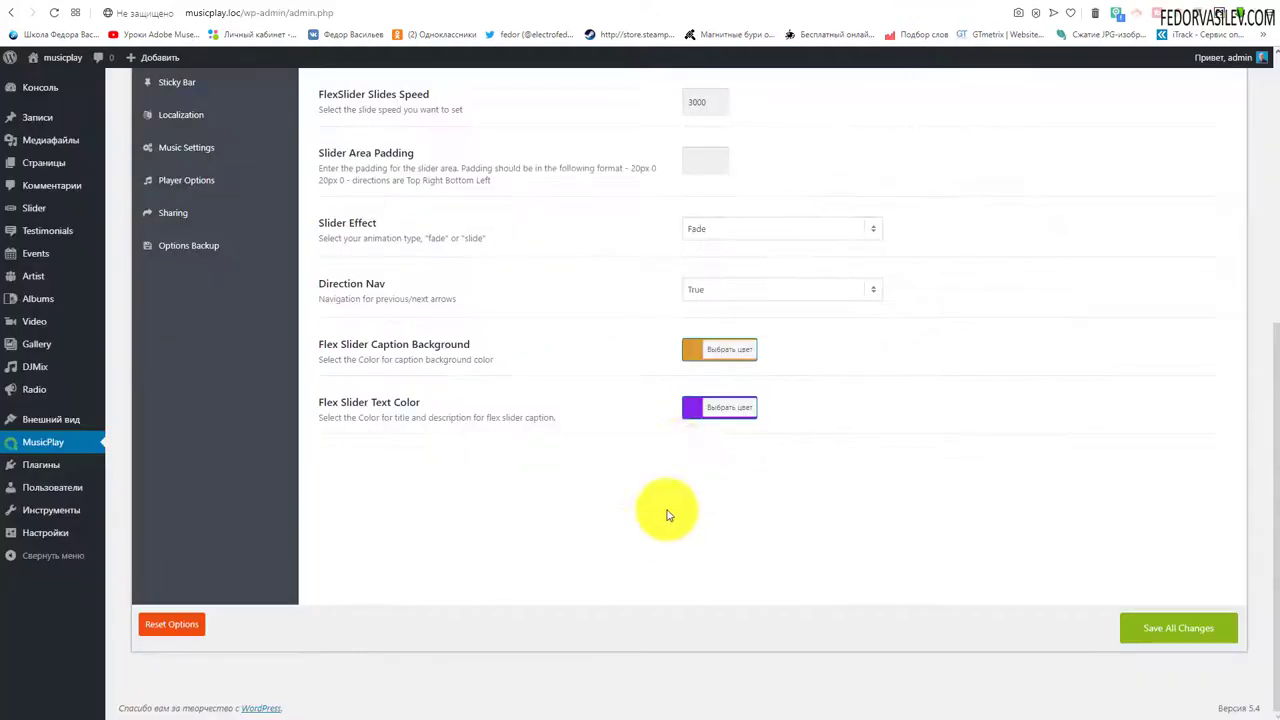
{"action": "left_click", "coordinate": [700, 407]}
{"action": "left_click", "coordinate": [818, 413]}
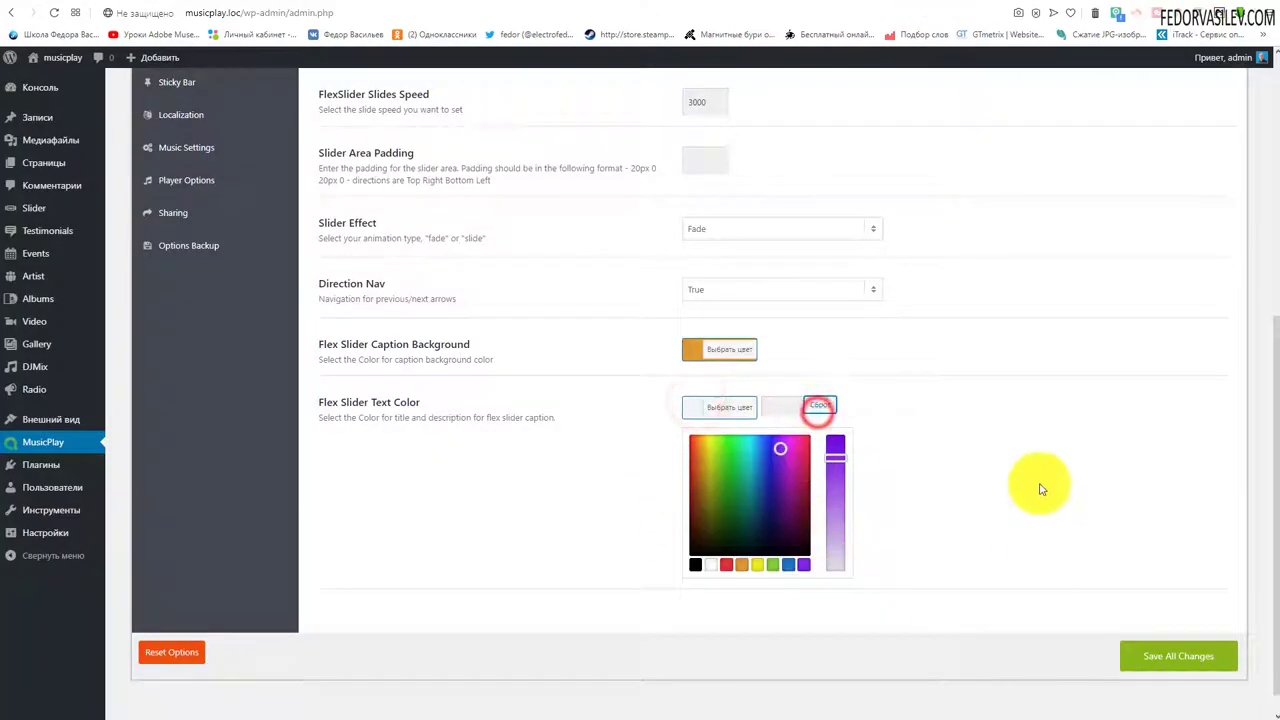
{"action": "left_click", "coordinate": [940, 437]}
{"action": "left_click", "coordinate": [710, 348]}
{"action": "left_click", "coordinate": [820, 346]}
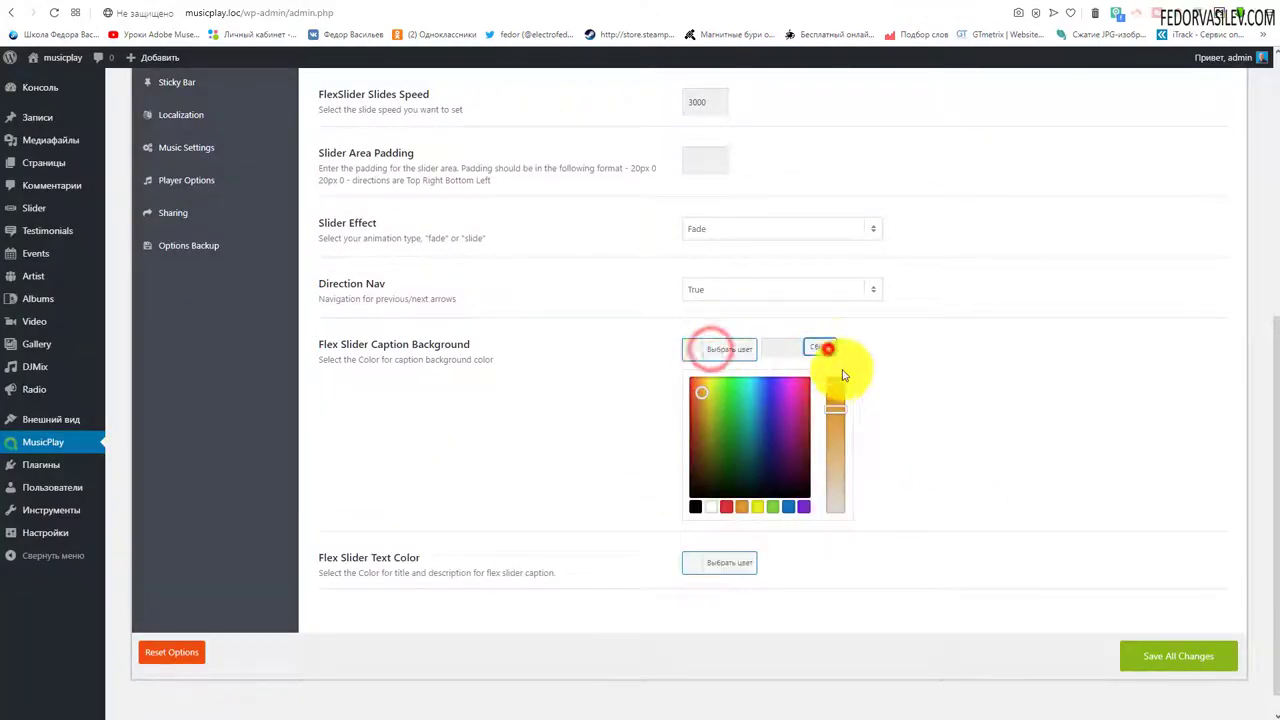
{"action": "left_click", "coordinate": [1145, 660]}
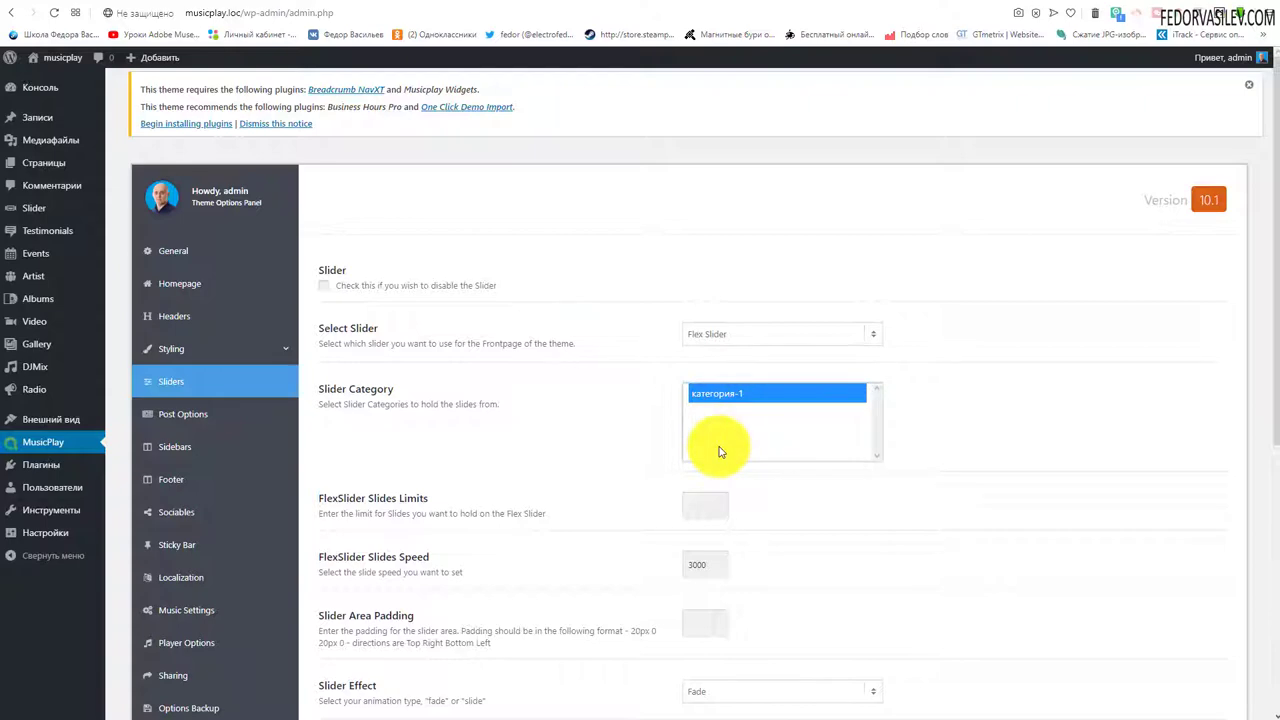
View the Electro page on the site and return to the theme options.
{"action": "left_click", "coordinate": [975, 3]}
{"action": "left_click", "coordinate": [909, 167]}
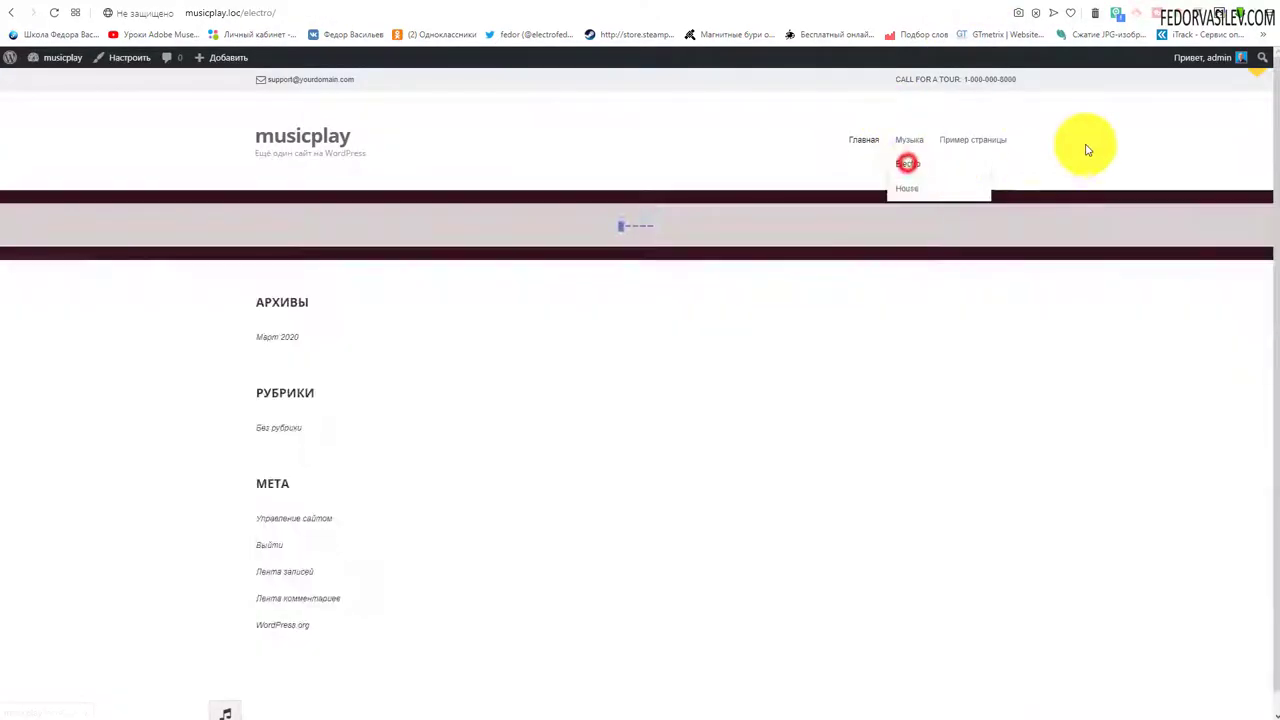
{"action": "left_click", "coordinate": [940, 4]}
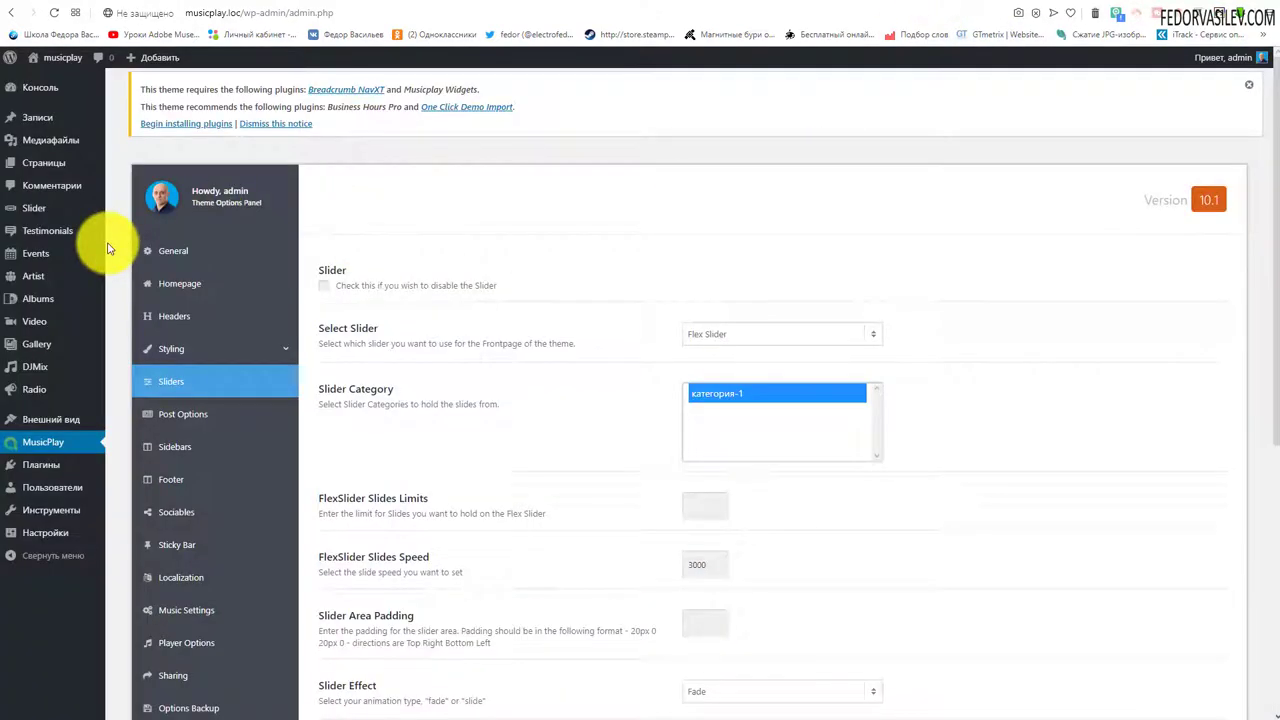
Open the Electro page for editing and find its MusicPlay Page Options.
{"action": "mouse_move", "coordinate": [27, 164]}
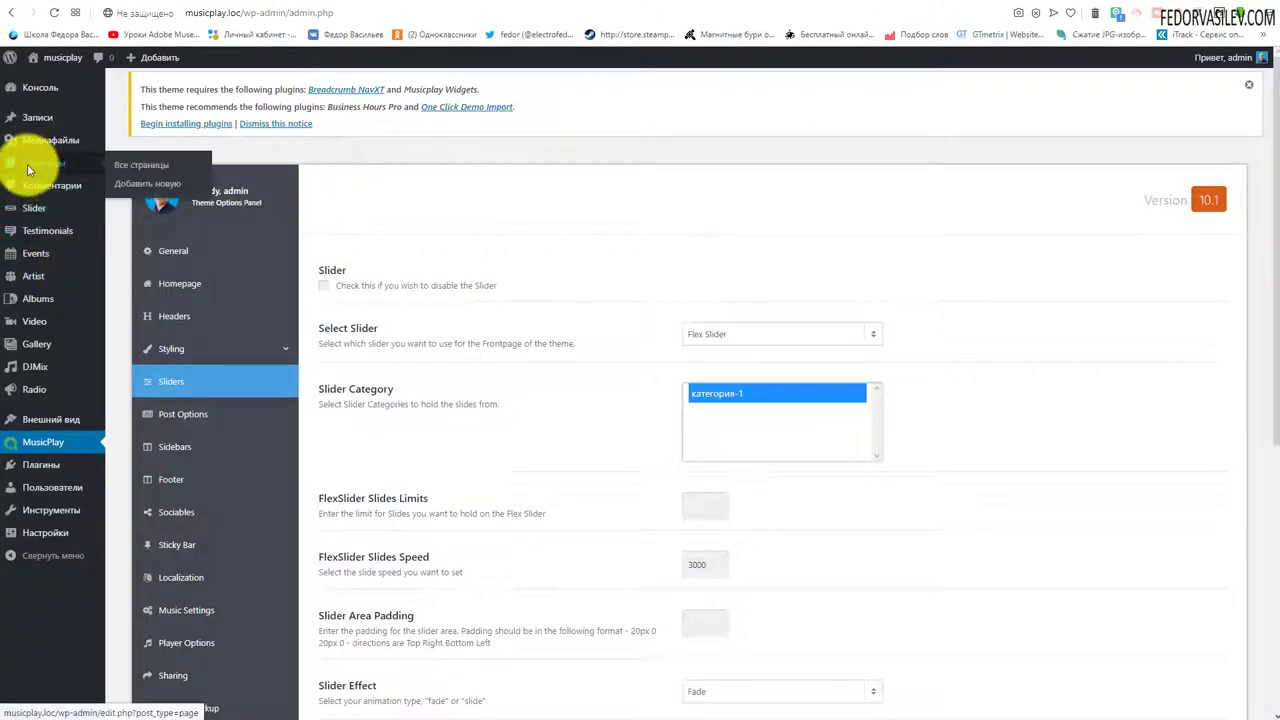
{"action": "mouse_move", "coordinate": [38, 215]}
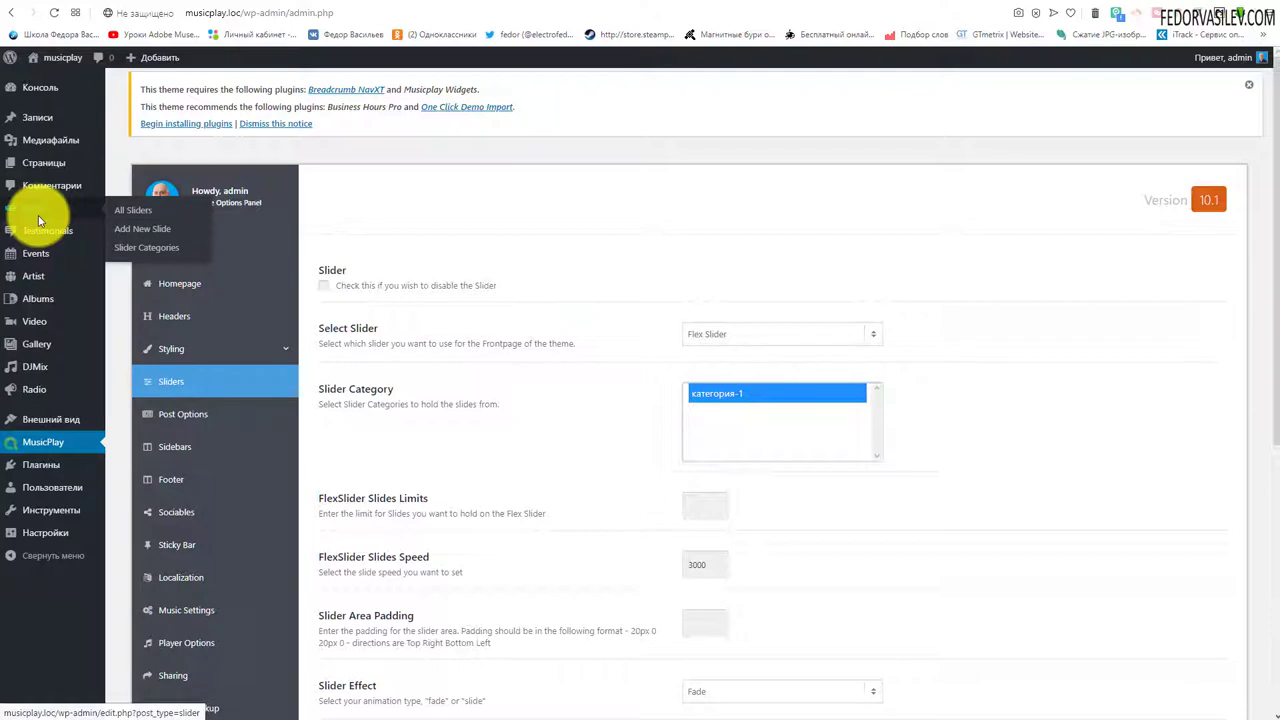
{"action": "left_click", "coordinate": [43, 163]}
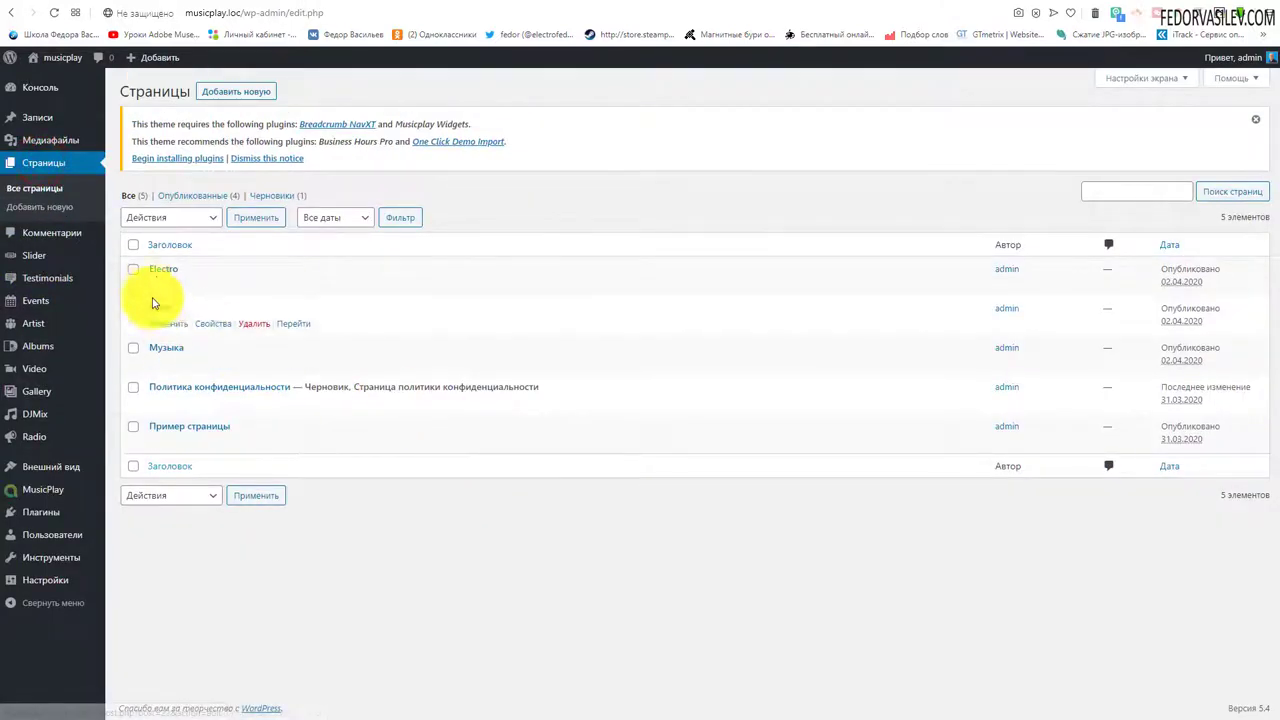
{"action": "left_click", "coordinate": [162, 268]}
{"action": "scroll", "coordinate": [600, 310], "scroll_direction": "down", "scroll_amount": 4}
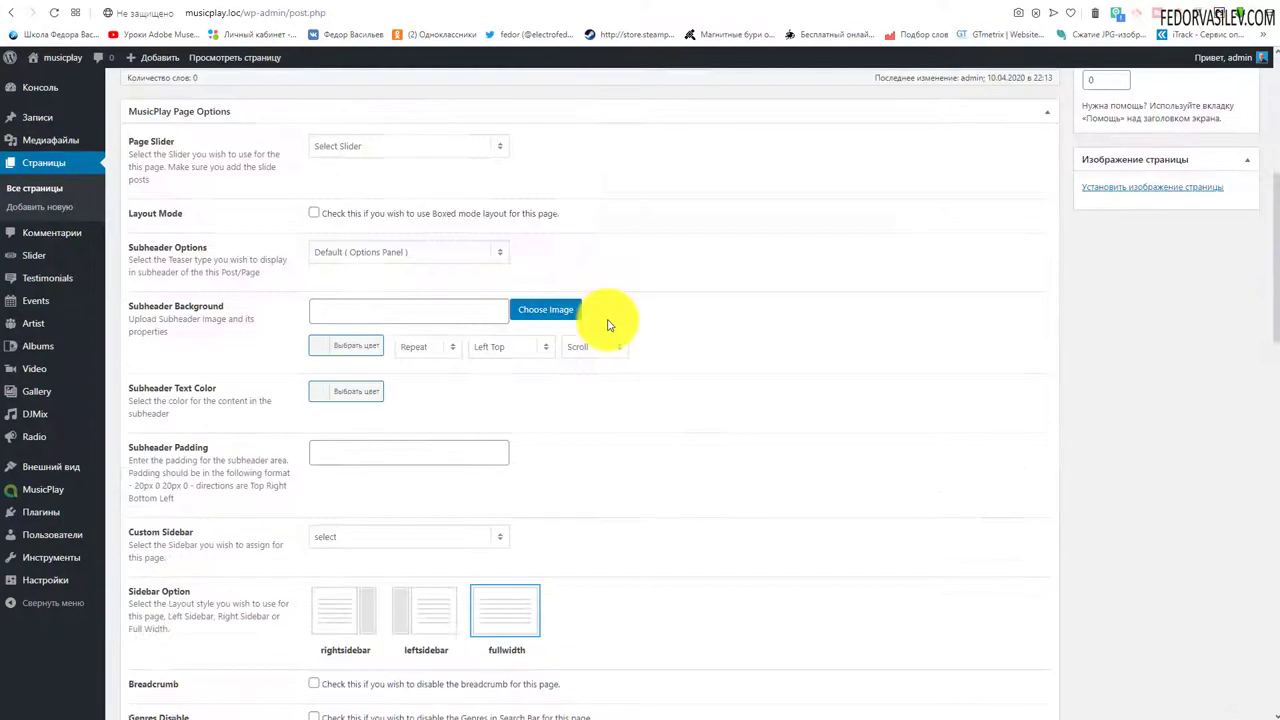
{"action": "scroll", "coordinate": [686, 383], "scroll_direction": "up", "scroll_amount": 2}
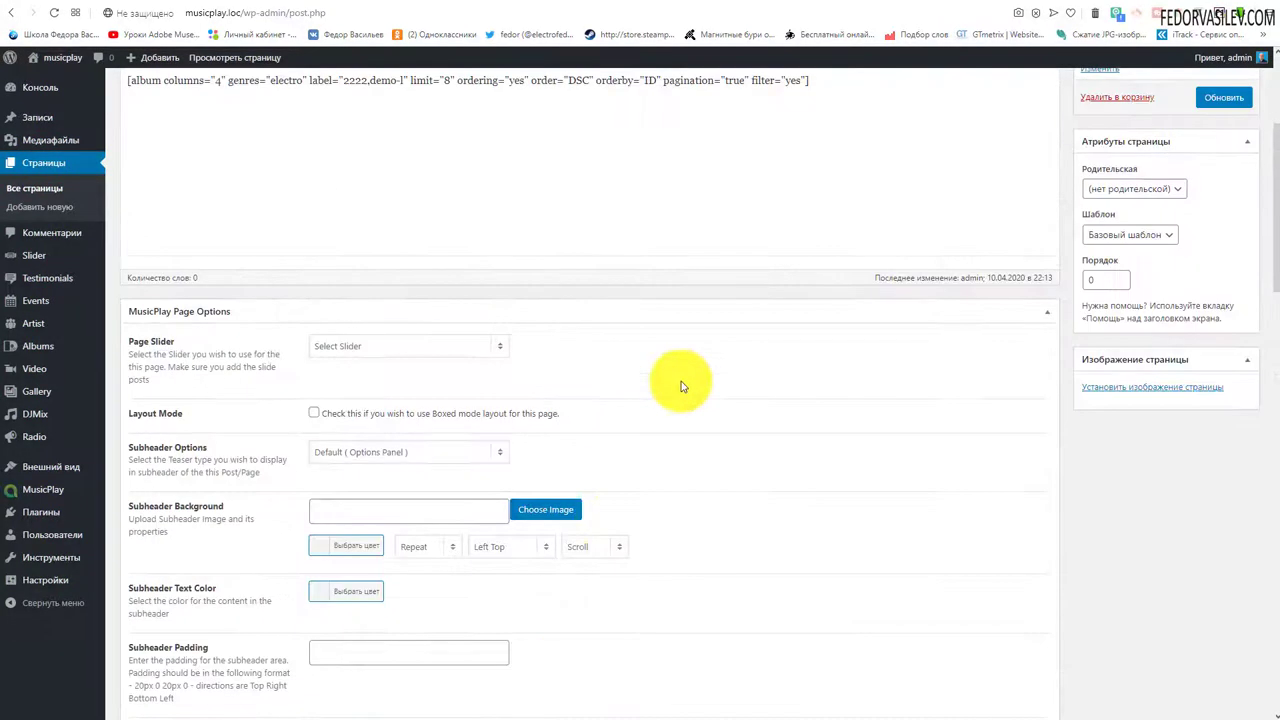
Set the Electro page's Page Slider to Flex Slider with the FlexSlider Category категория-1.
{"action": "left_click", "coordinate": [346, 346]}
{"action": "left_click", "coordinate": [356, 383]}
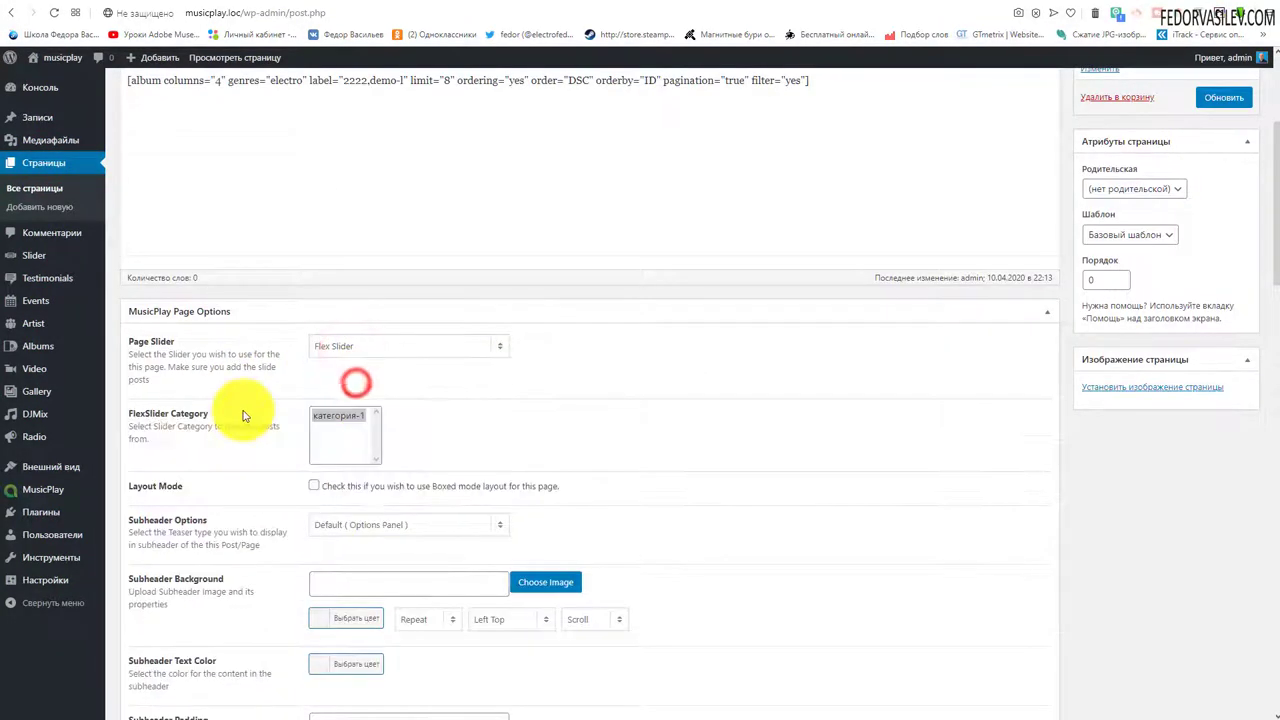
{"action": "left_click", "coordinate": [333, 416]}
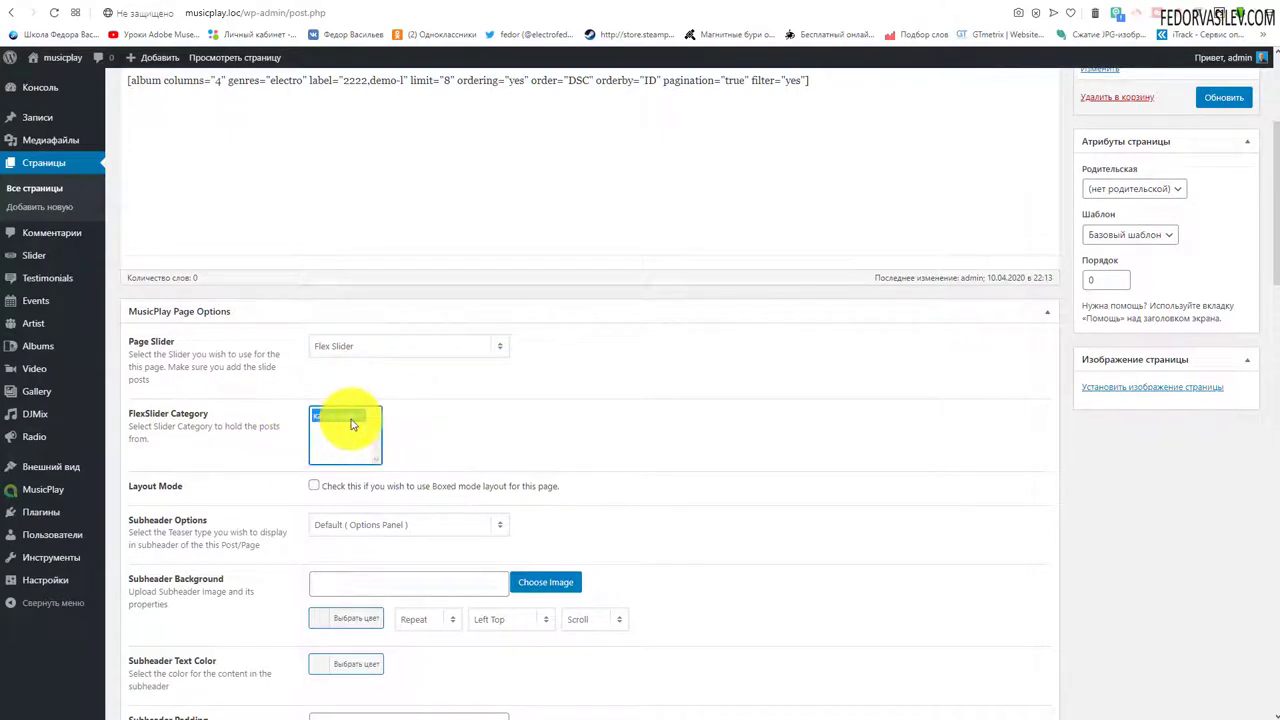
{"action": "left_click", "coordinate": [331, 436]}
Update the Electro page and reload it on the site to check the slider.
{"action": "scroll", "coordinate": [395, 430], "scroll_direction": "up", "scroll_amount": 3}
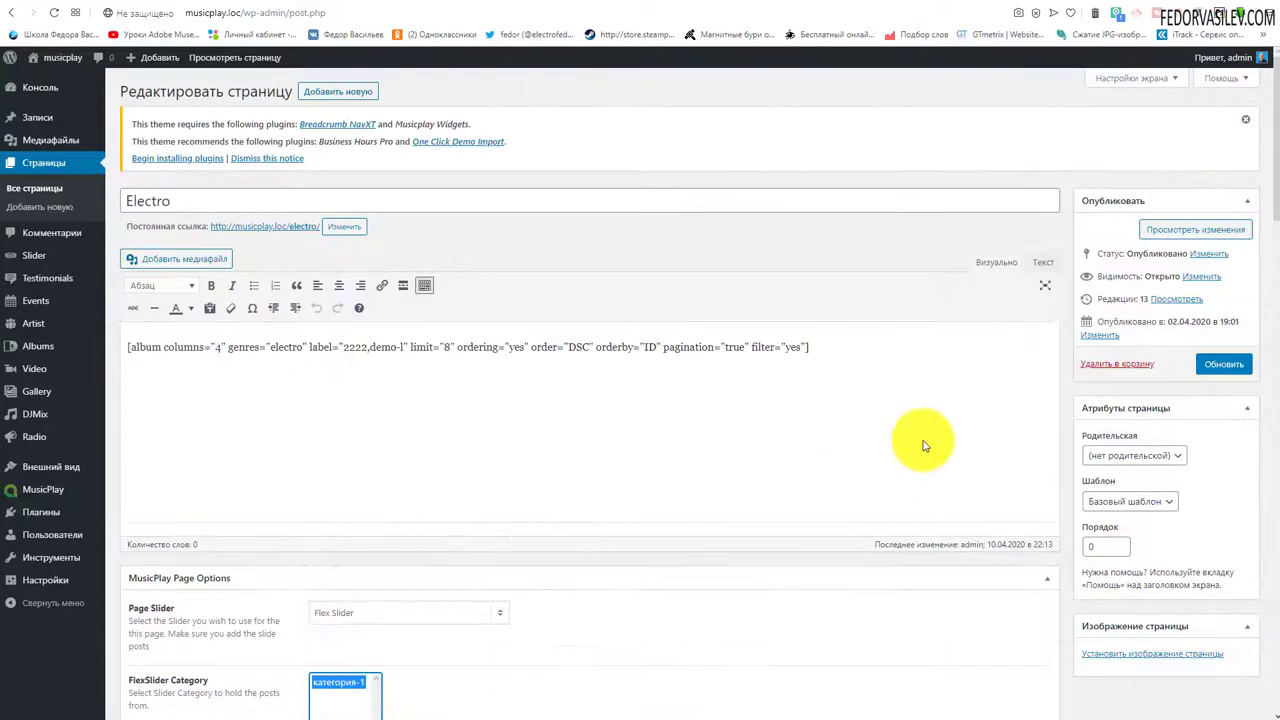
{"action": "left_click", "coordinate": [1224, 363]}
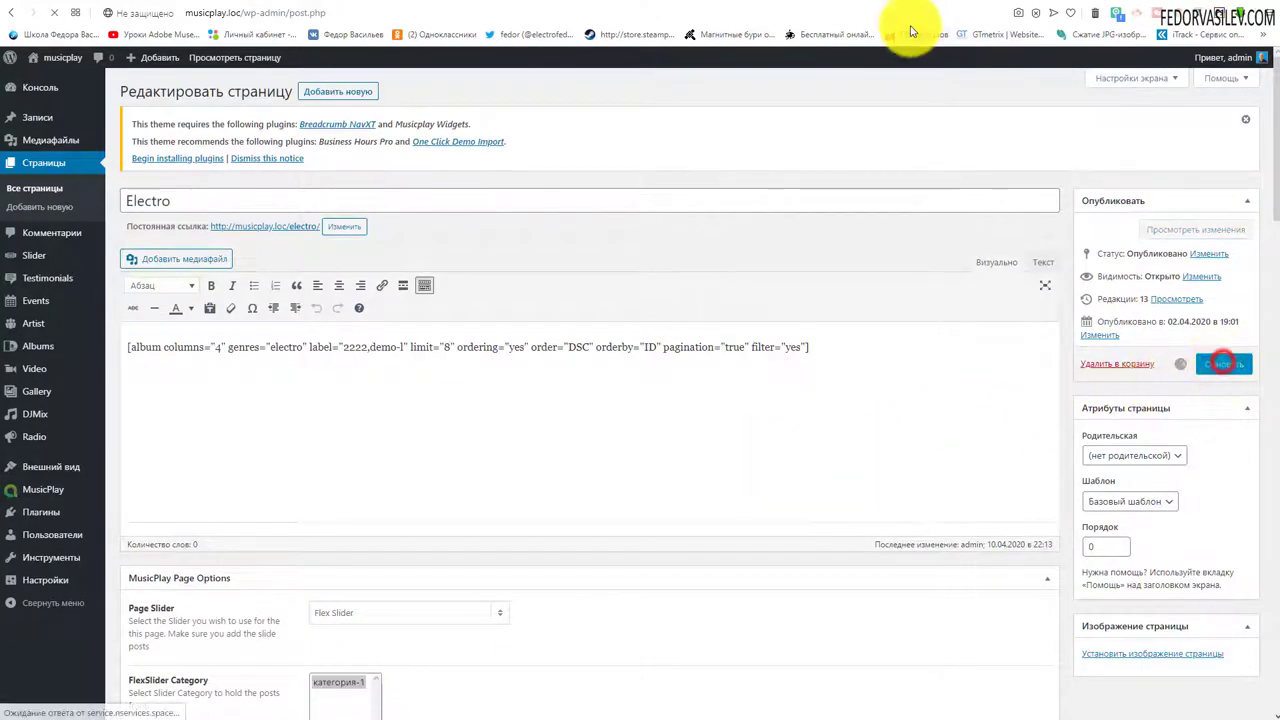
{"action": "left_click", "coordinate": [996, 10]}
{"action": "left_click", "coordinate": [50, 14]}
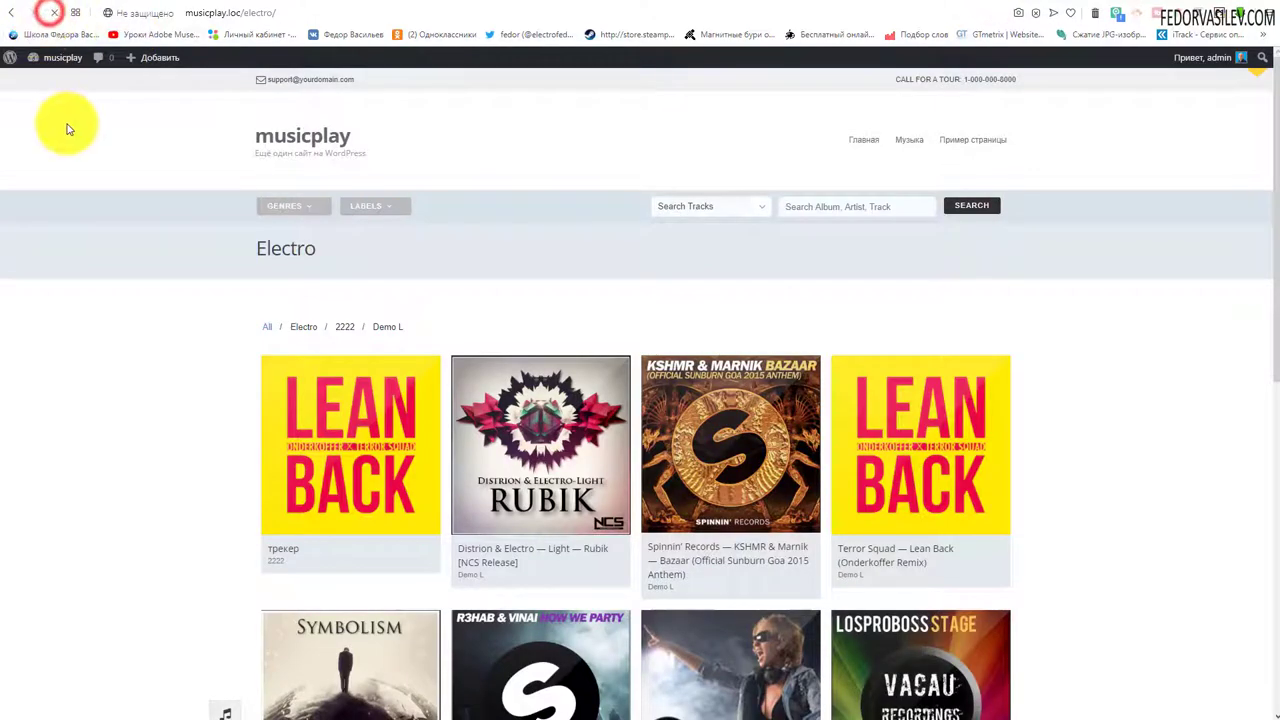
Look through the reloaded Electro page and move its Flex Slider to the previous slide.
{"action": "scroll", "coordinate": [183, 337], "scroll_direction": "down", "scroll_amount": 5}
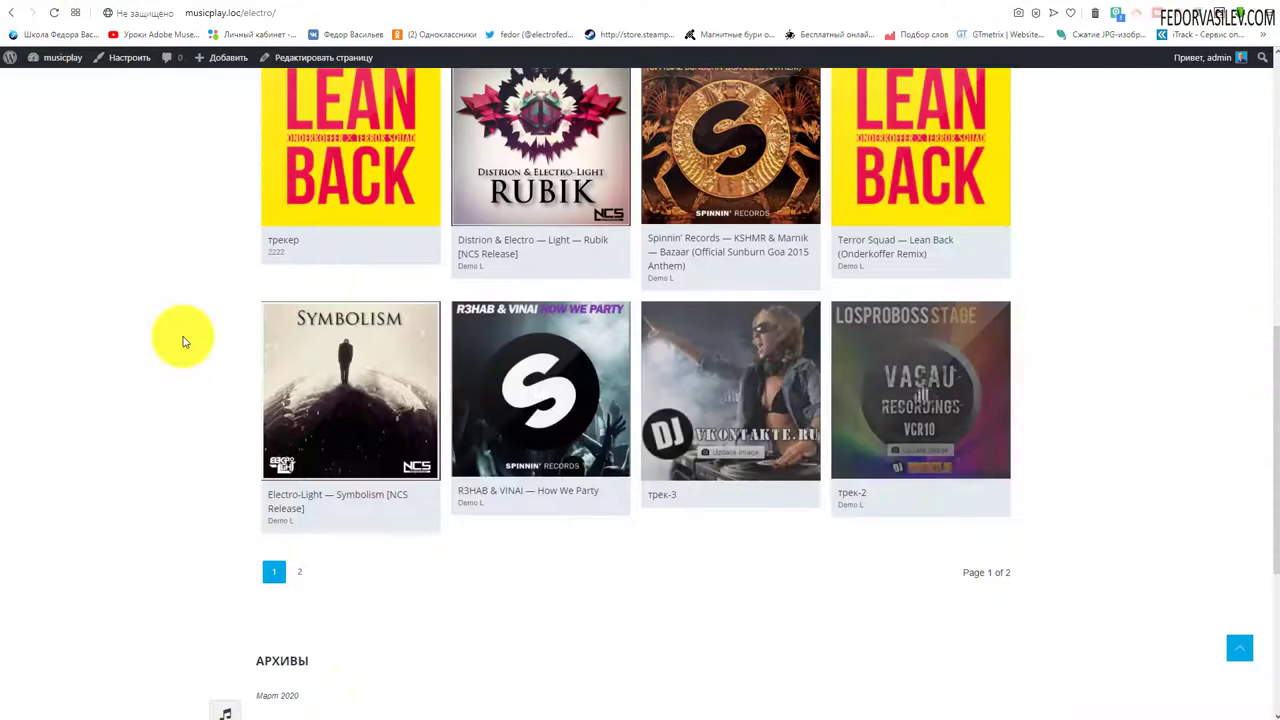
{"action": "scroll", "coordinate": [170, 345], "scroll_direction": "up", "scroll_amount": 6}
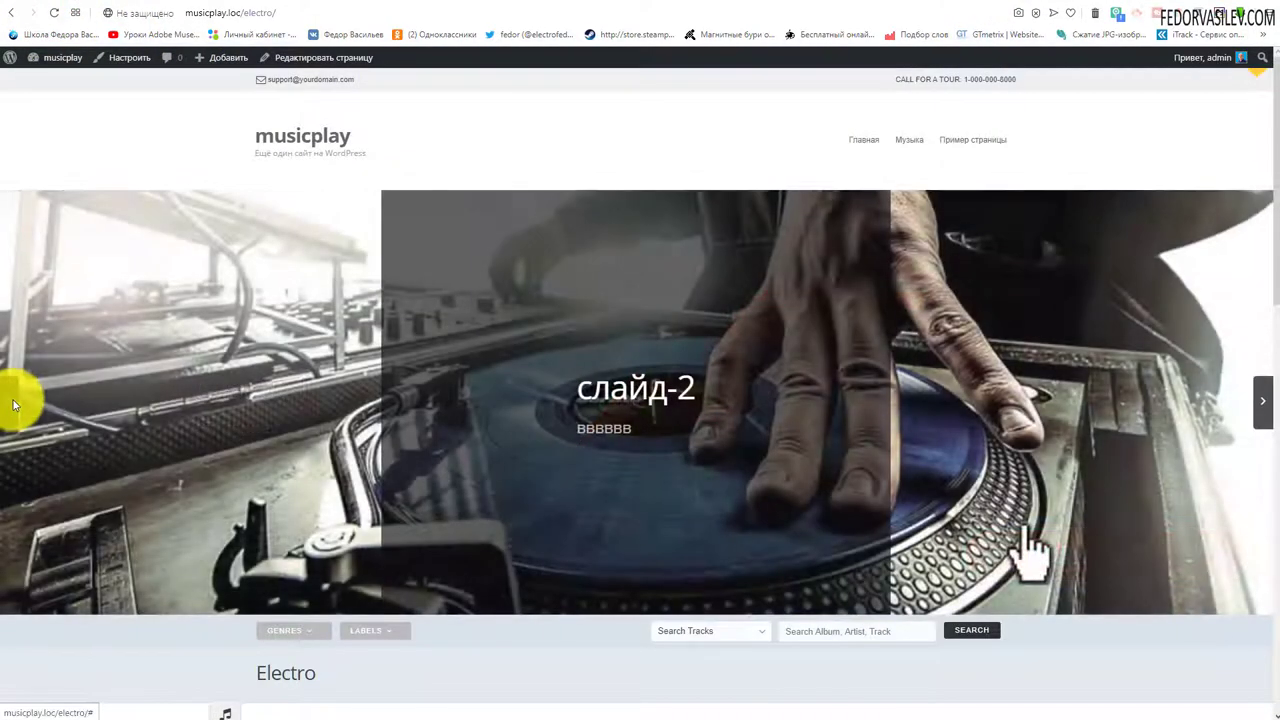
{"action": "left_click", "coordinate": [12, 400]}
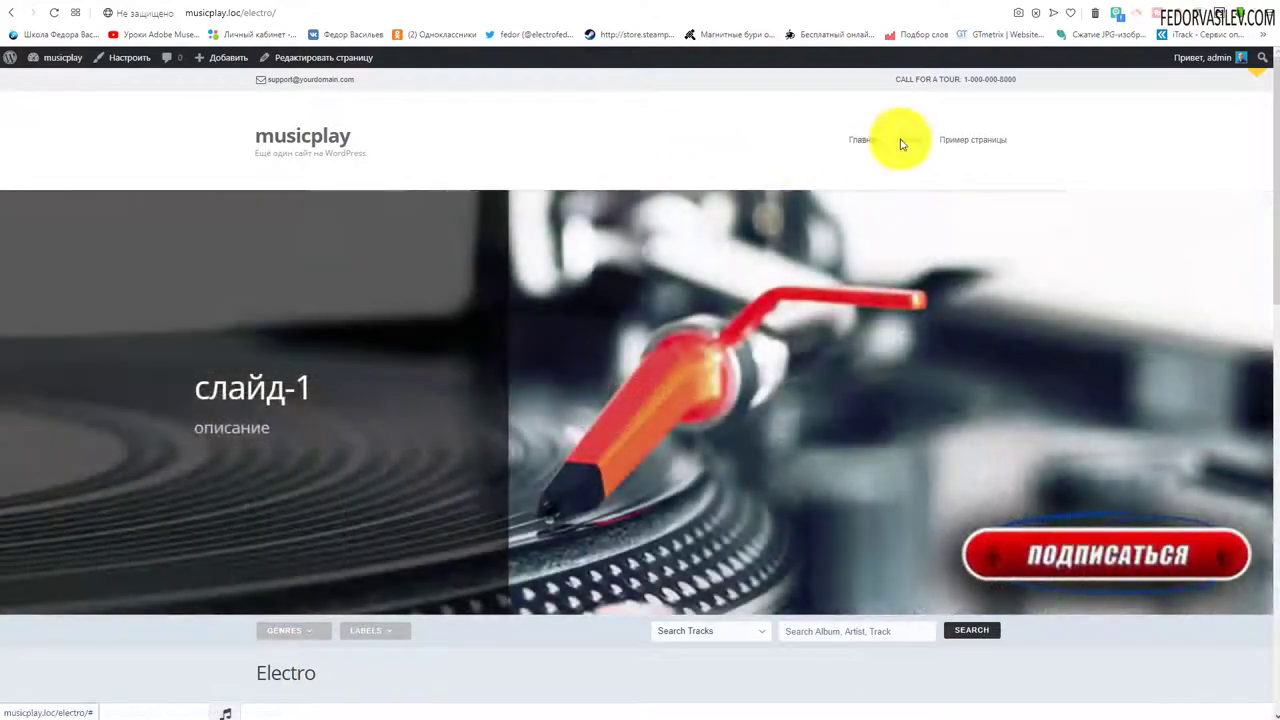
Visit the House, home and Electro pages in turn to compare which of them show the slider.
{"action": "mouse_move", "coordinate": [903, 142]}
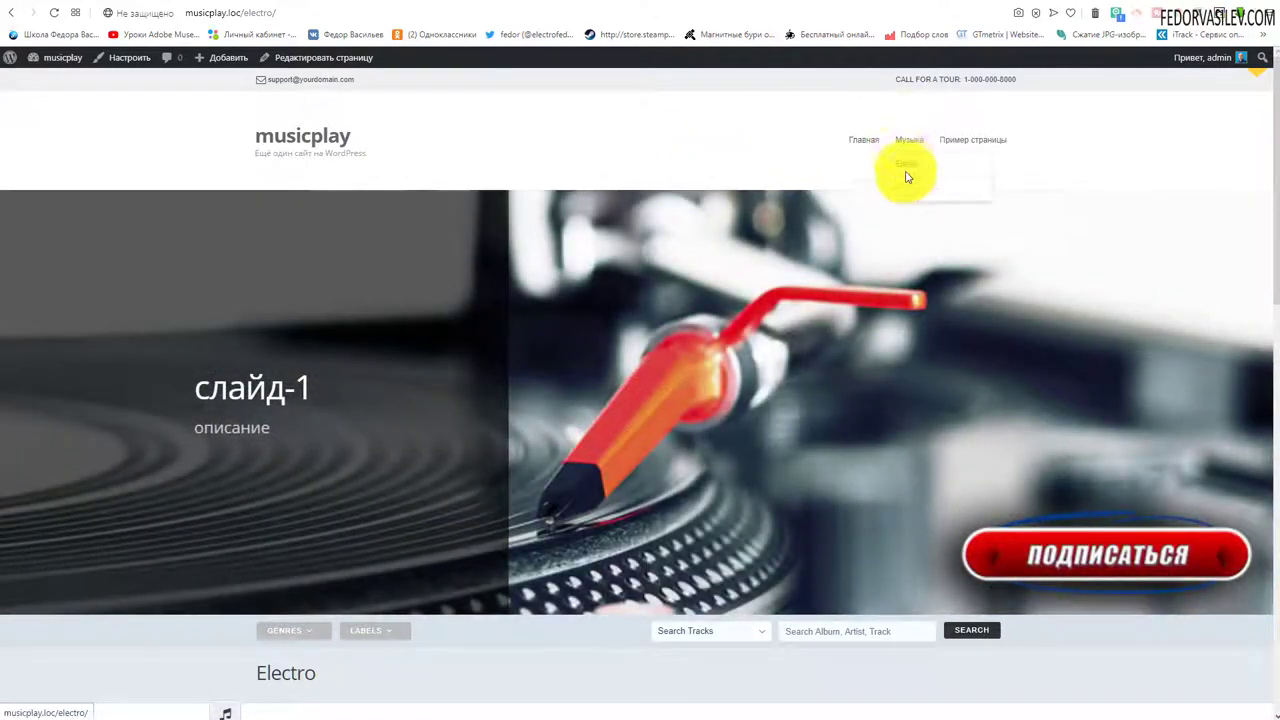
{"action": "left_click", "coordinate": [907, 188]}
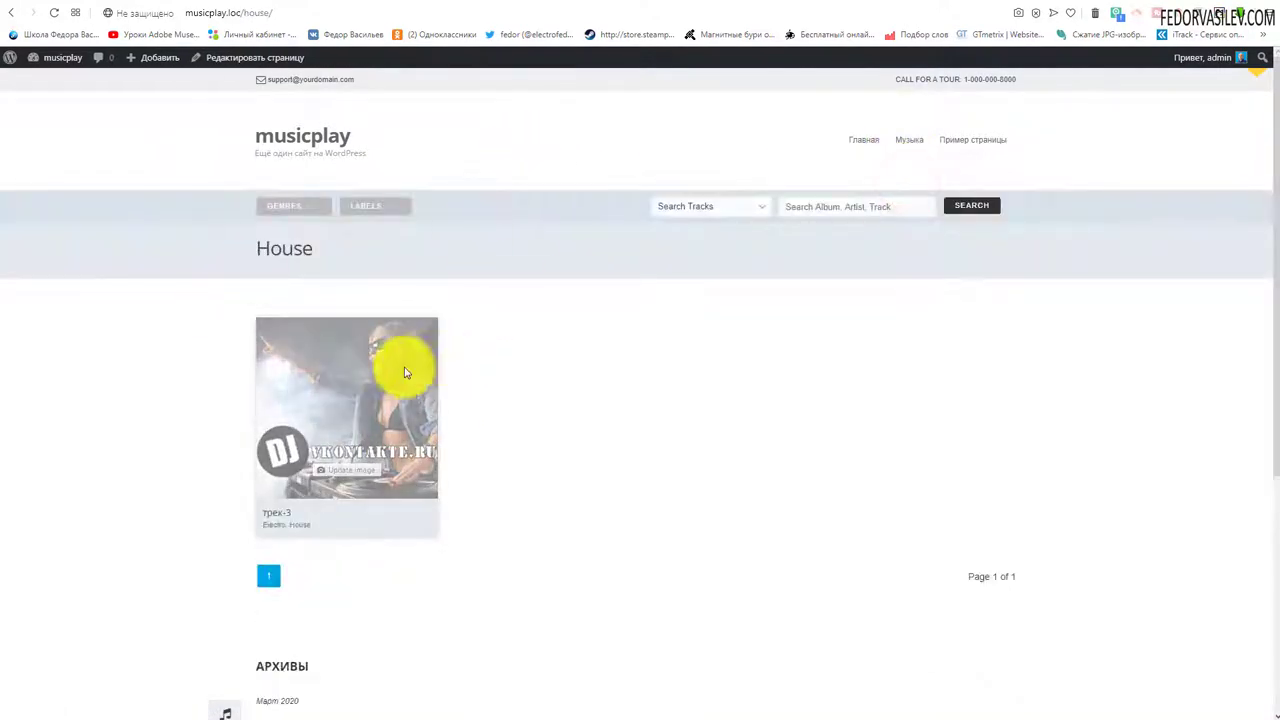
{"action": "left_click", "coordinate": [863, 140]}
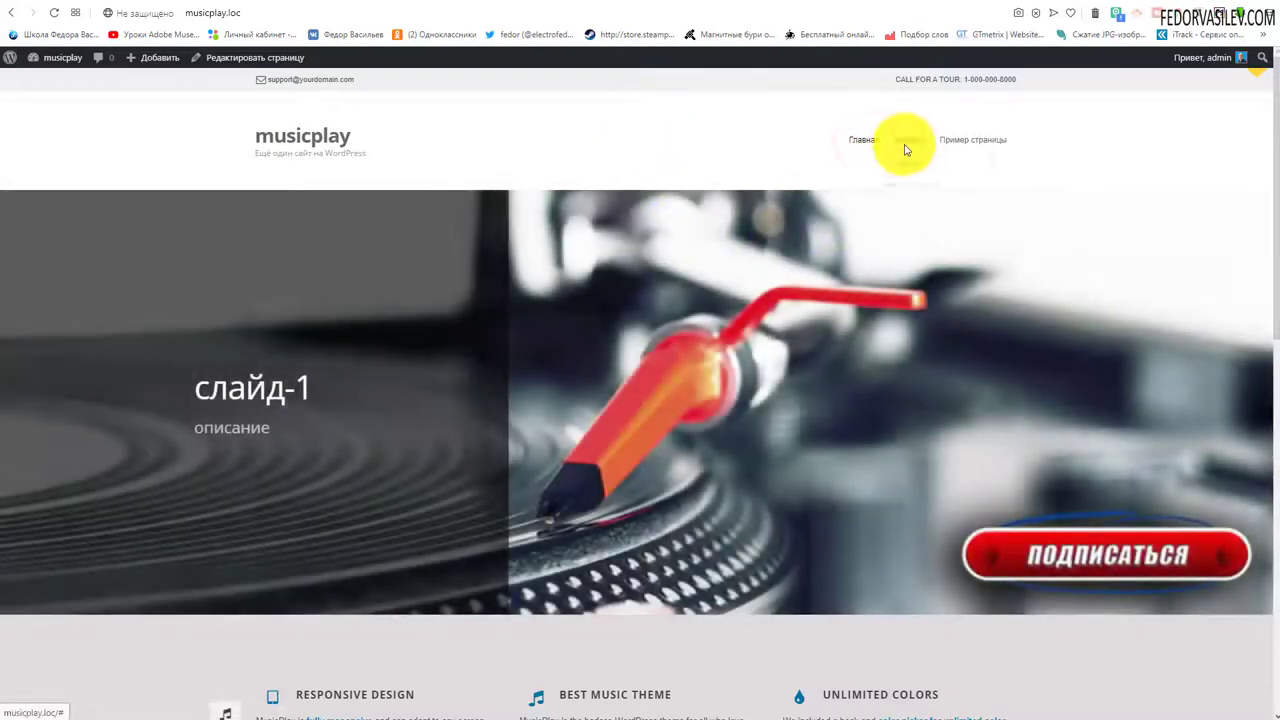
{"action": "left_click", "coordinate": [905, 165]}
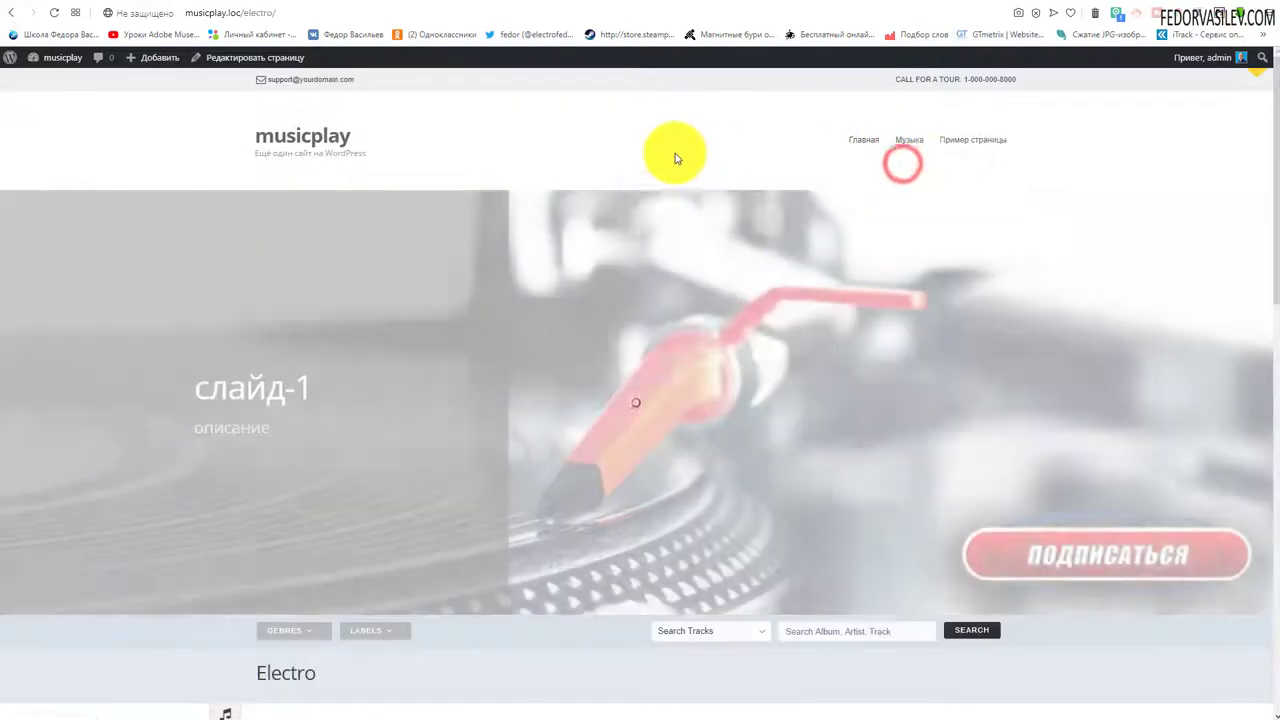
{"action": "scroll", "coordinate": [486, 314], "scroll_direction": "down", "scroll_amount": 10}
{"action": "scroll", "coordinate": [483, 314], "scroll_direction": "up", "scroll_amount": 5}
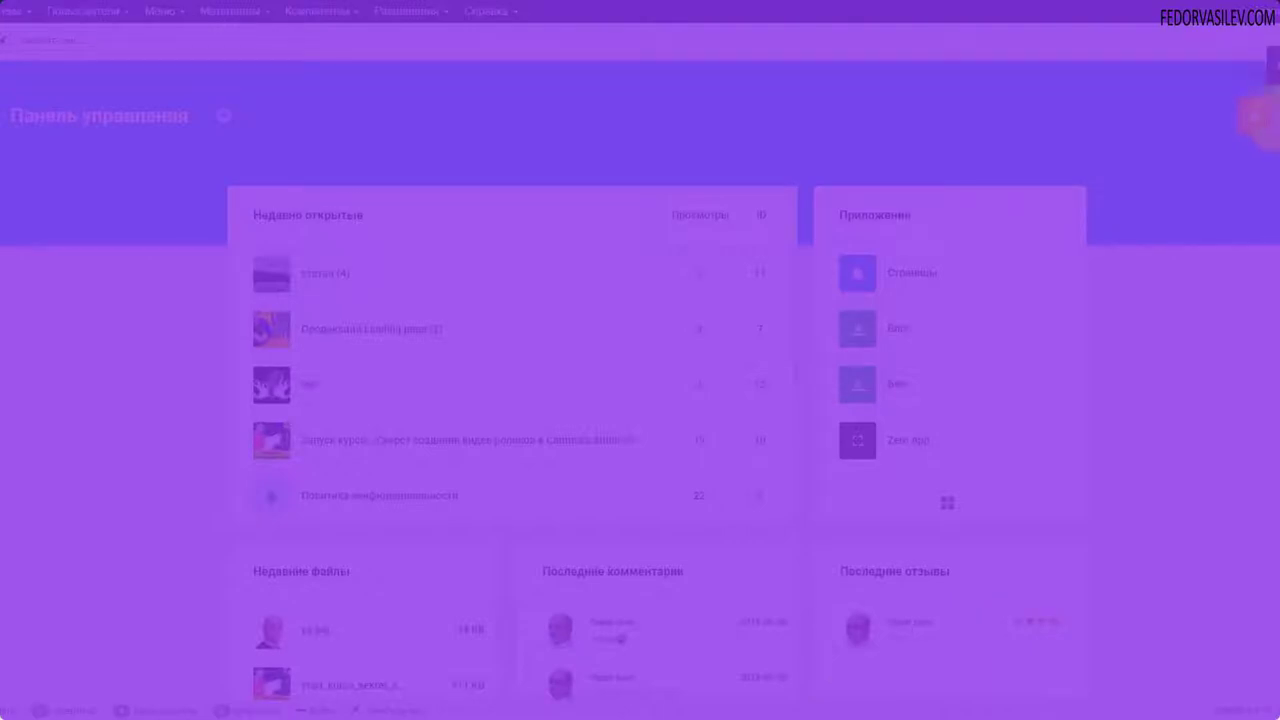
{"action": "left_click", "coordinate": [1263, 117]}
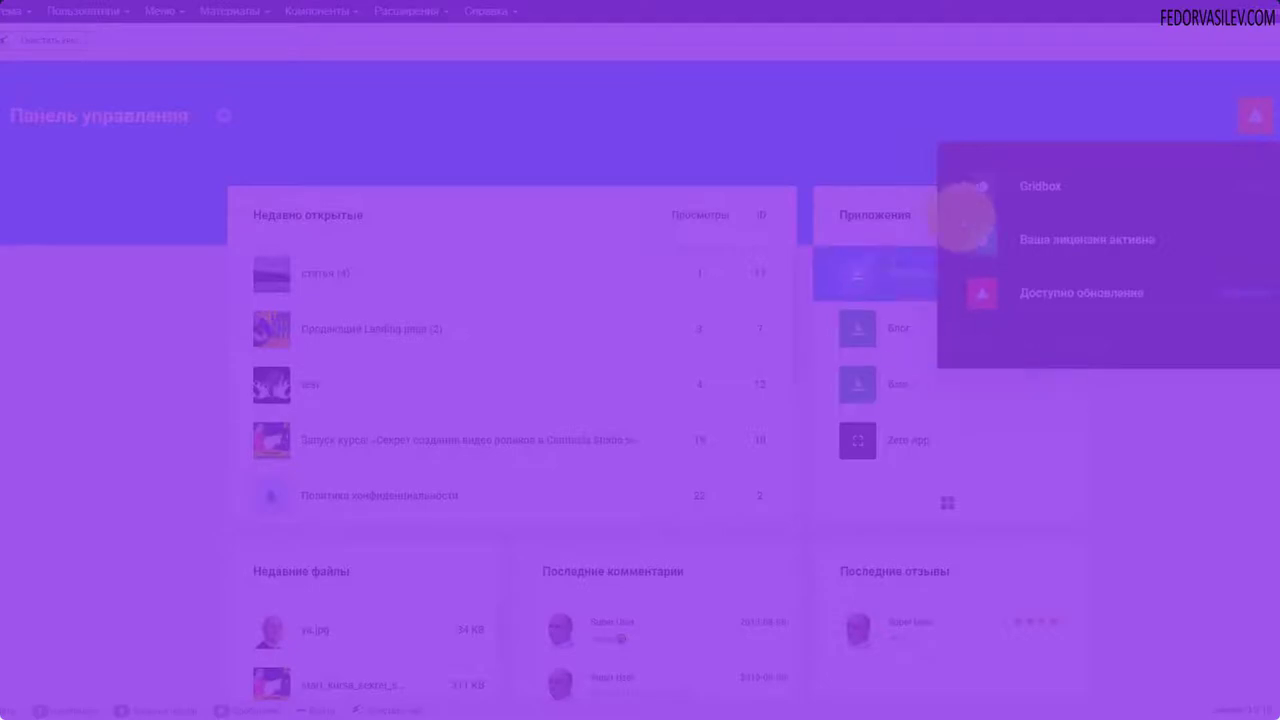
{"action": "left_click", "coordinate": [1050, 245]}
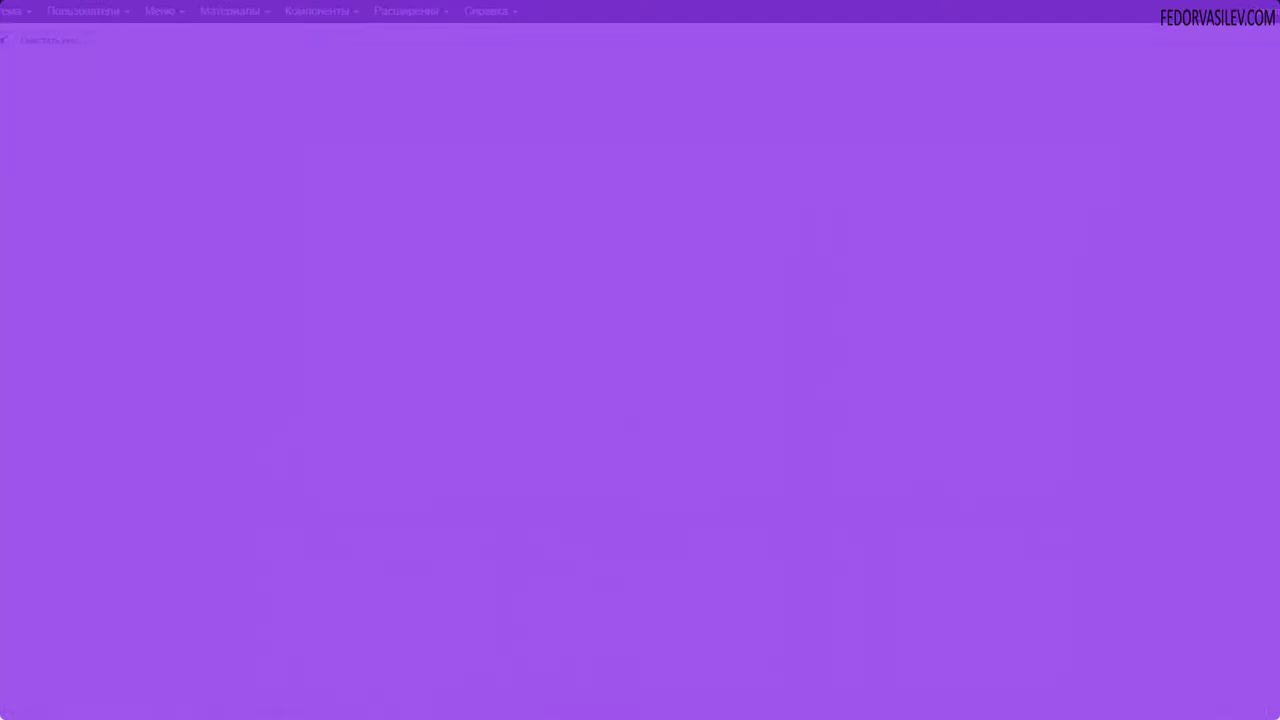
{"action": "left_click", "coordinate": [23, 243]}
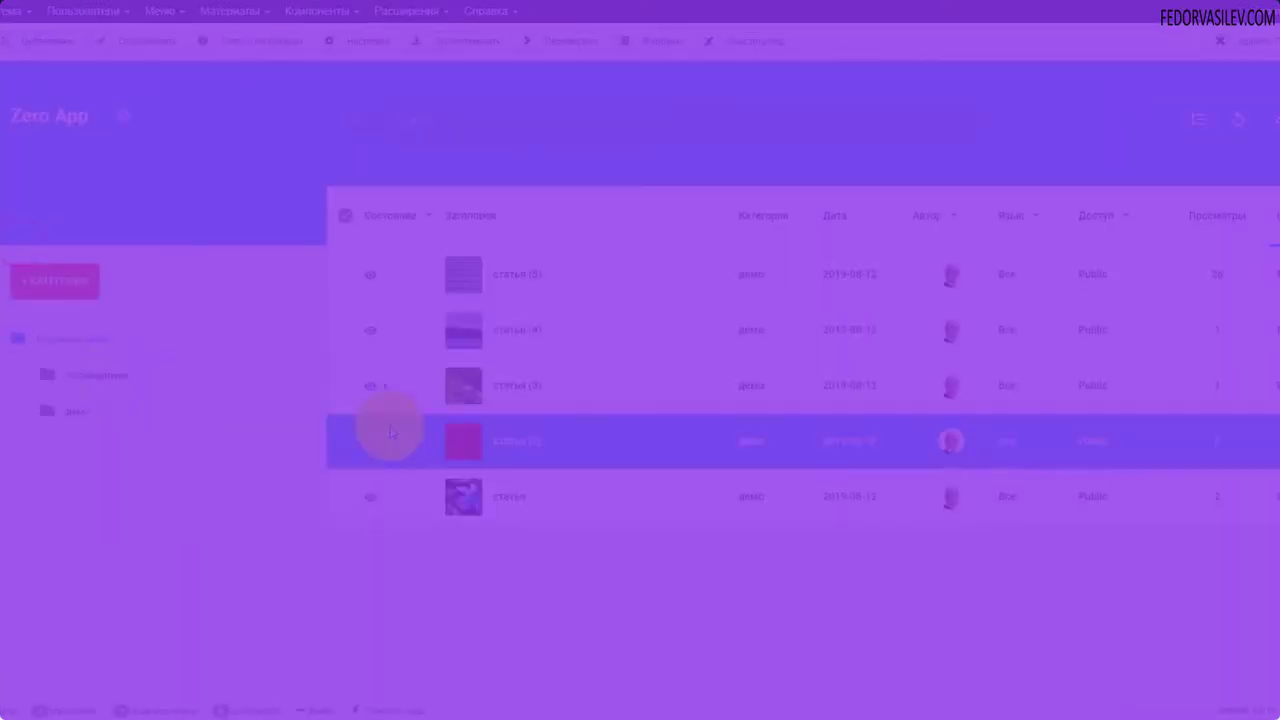
{"action": "left_click", "coordinate": [123, 117]}
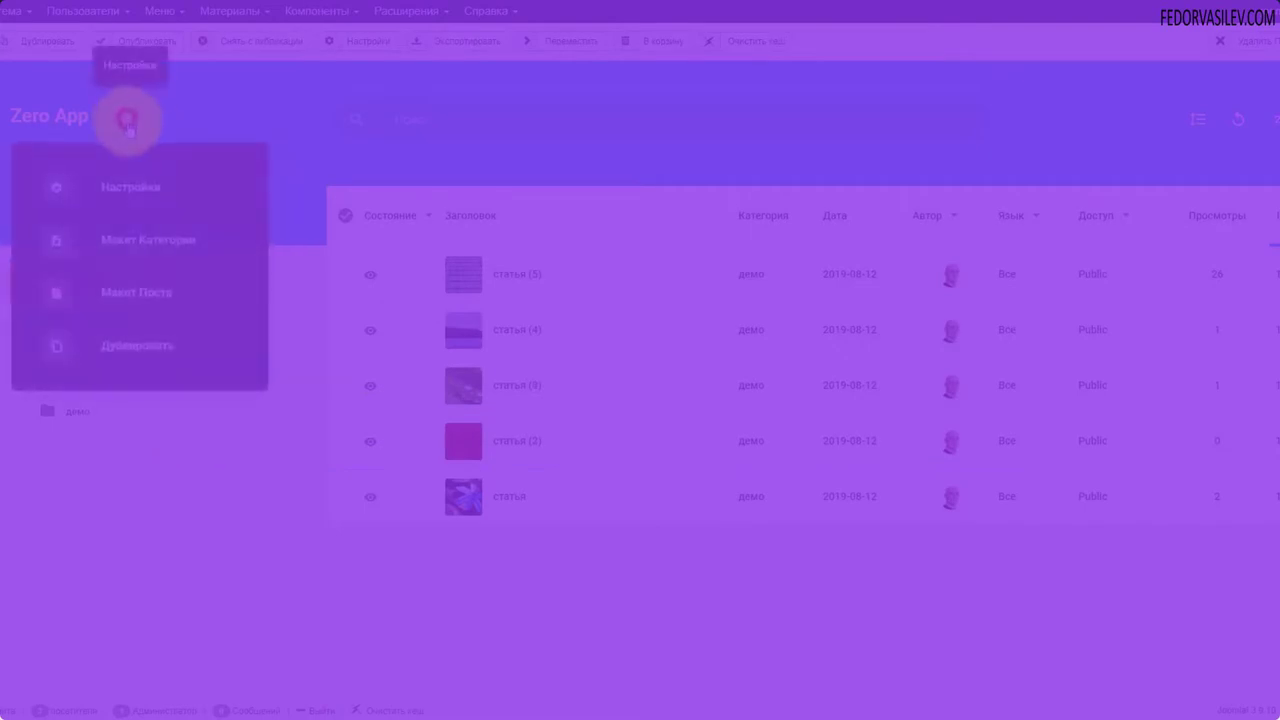